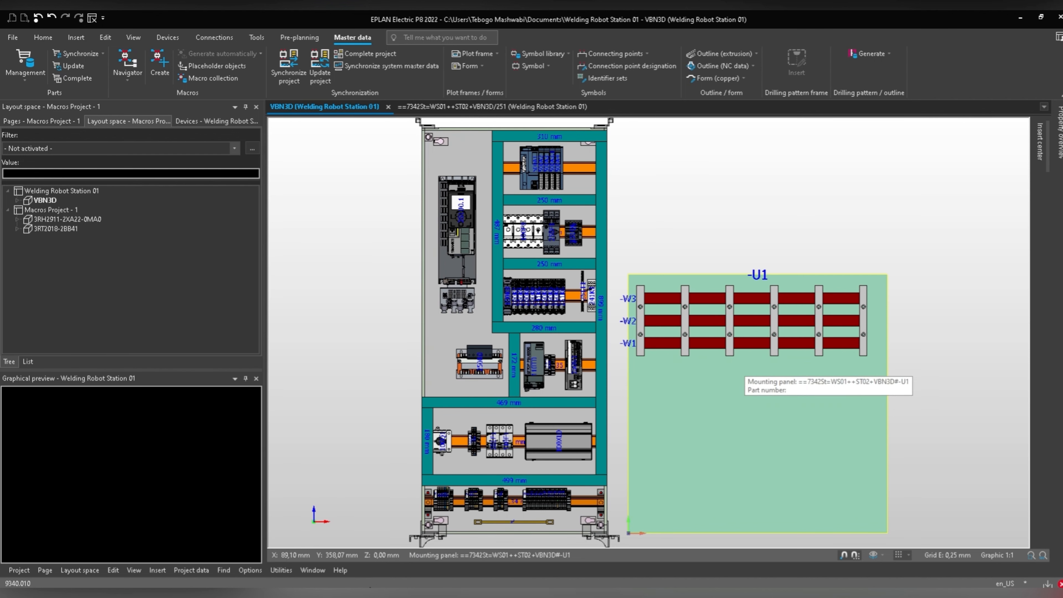
# Switch to the Rittal product page in the browser and set the busbar support's CAD data to direct download with high level of detail.
pyautogui.hotkey('alt', 'Tab')
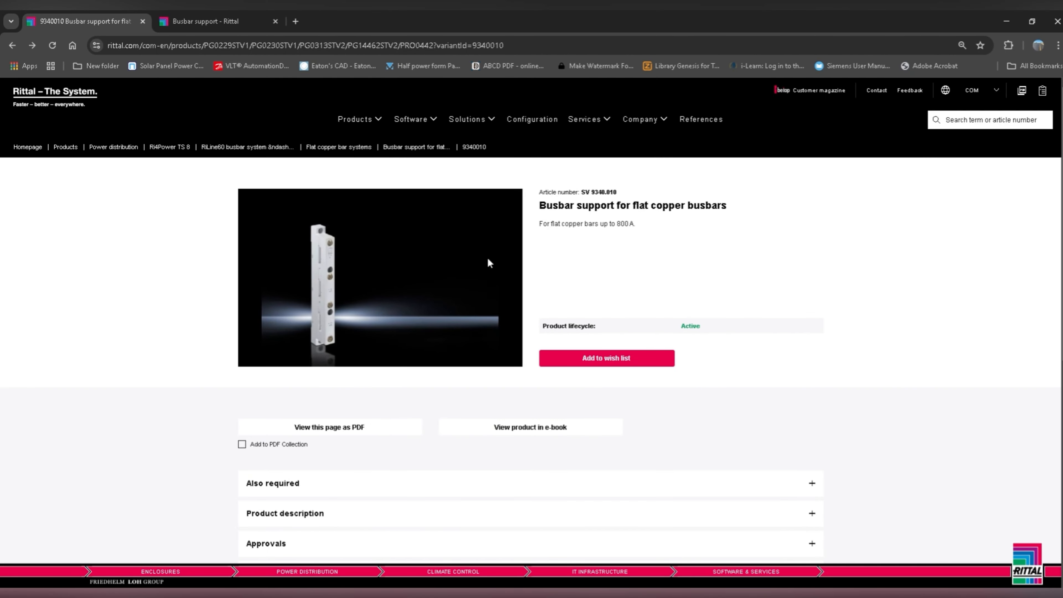
pyautogui.scroll(-5, 349, 344)
pyautogui.click(349, 295)
pyautogui.click(529, 339)
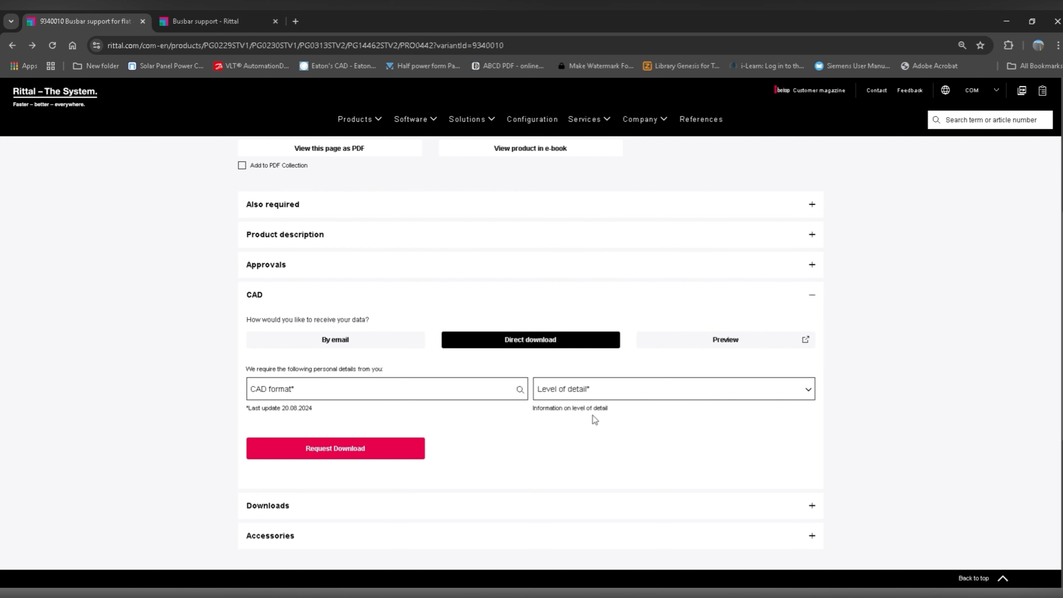
pyautogui.click(586, 393)
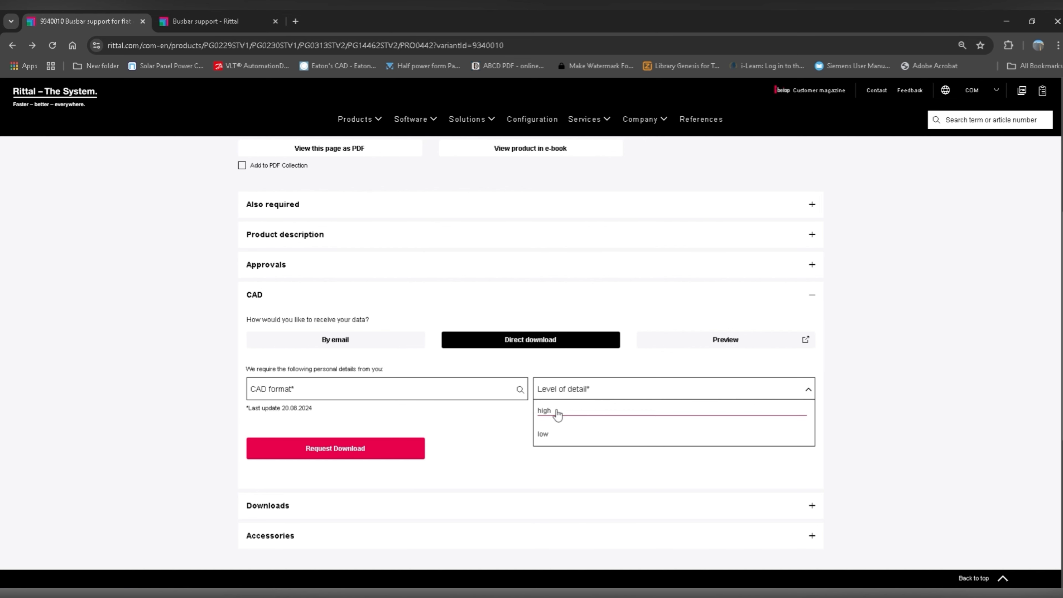
pyautogui.click(558, 414)
# Choose STEP AP203 (3d) as the CAD format for the busbar support download.
pyautogui.click(294, 389)
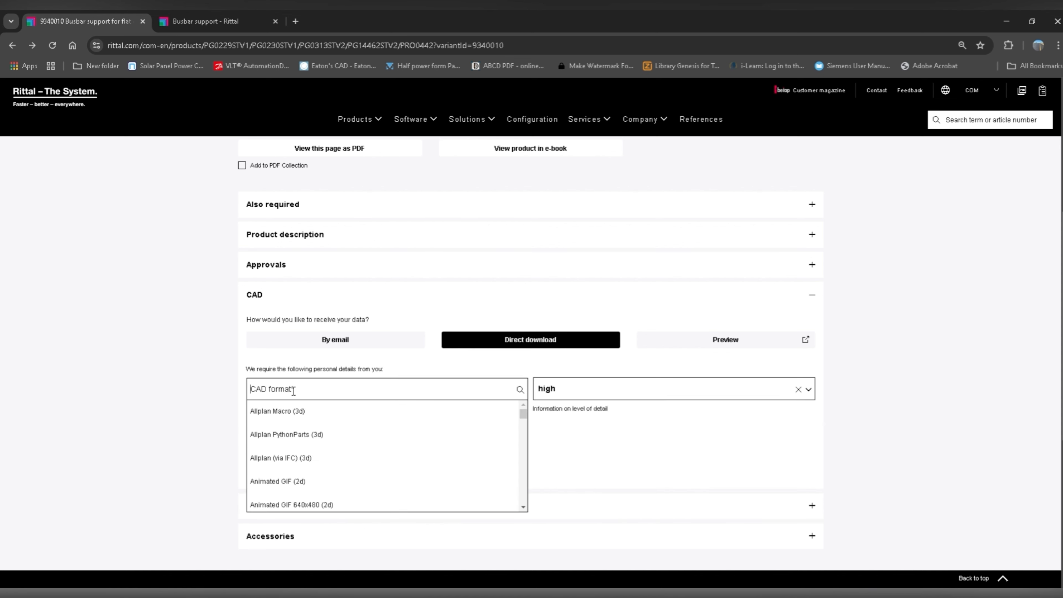
pyautogui.scroll(-10, 314, 439)
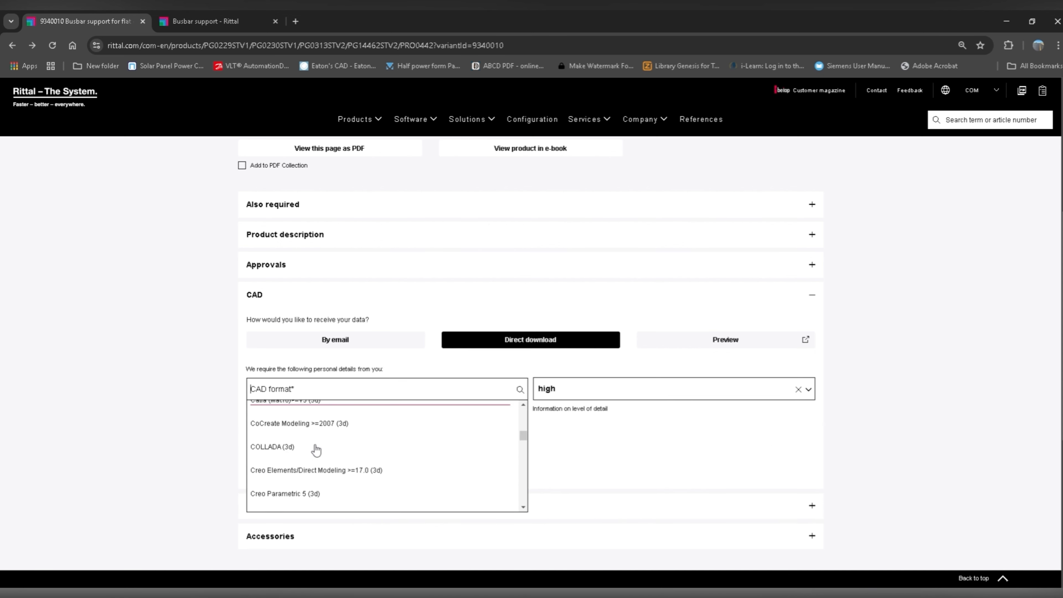
pyautogui.scroll(-15, 316, 450)
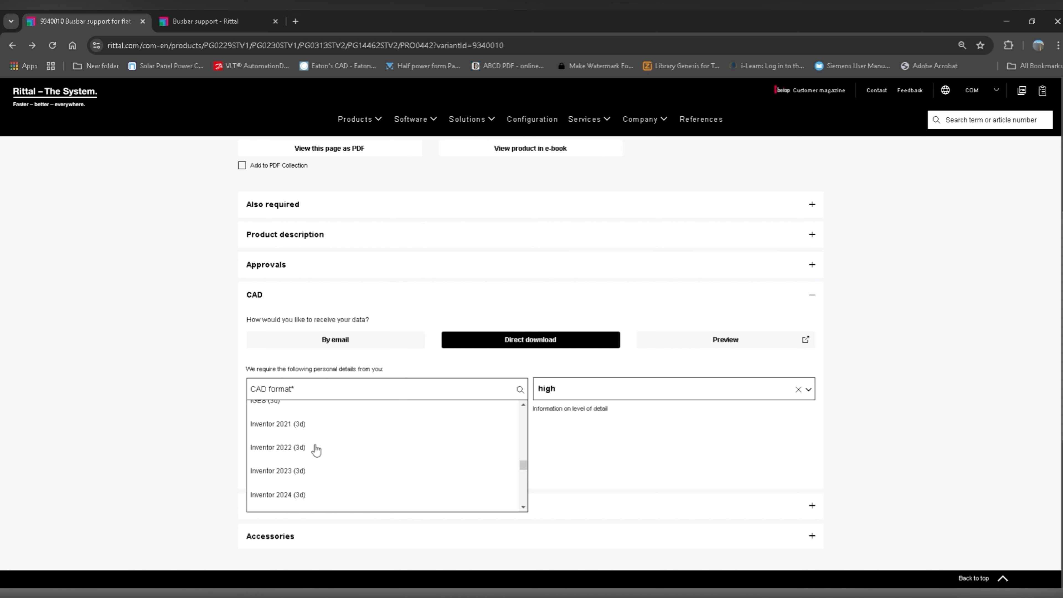
pyautogui.scroll(-15, 316, 450)
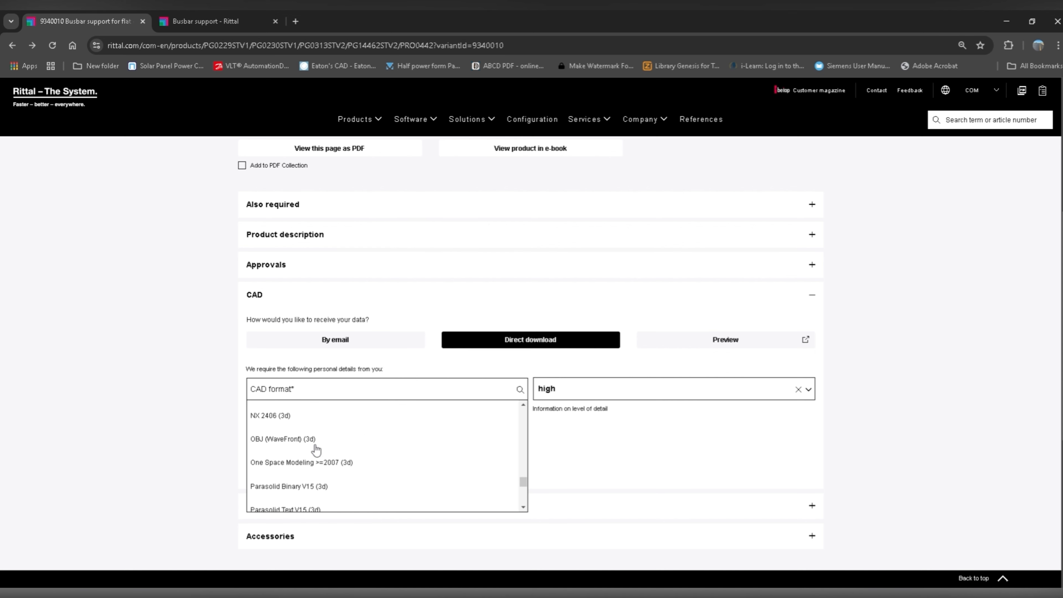
pyautogui.scroll(-10, 316, 450)
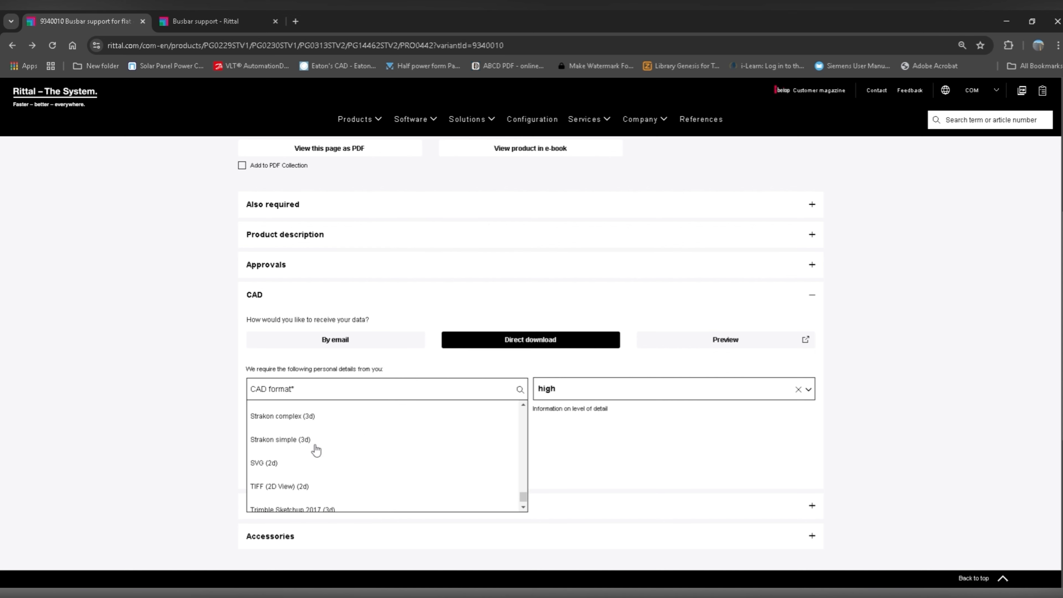
pyautogui.scroll(3, 316, 449)
pyautogui.scroll(2, 316, 450)
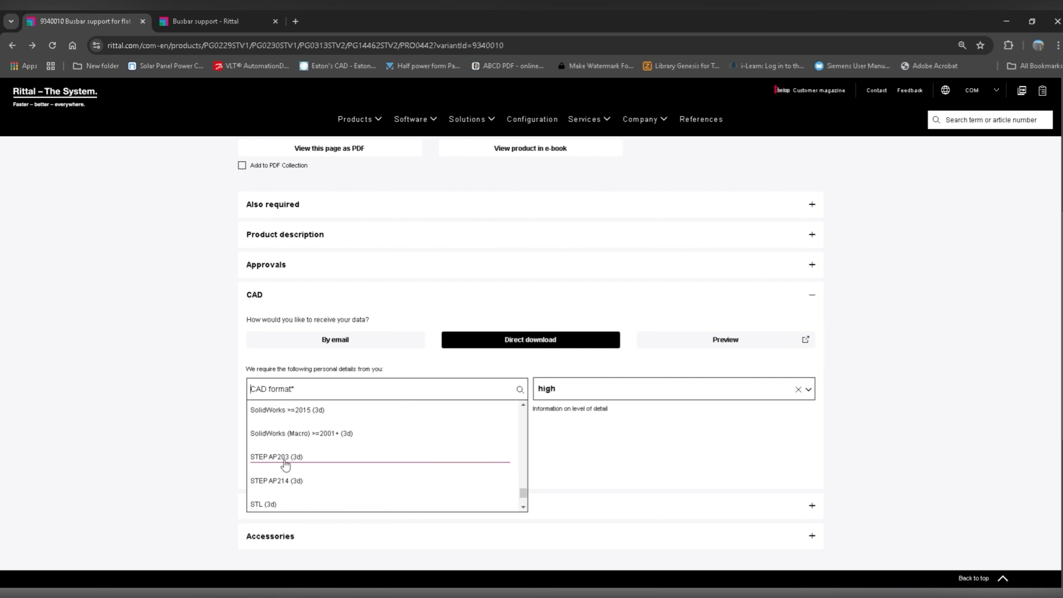
pyautogui.click(277, 459)
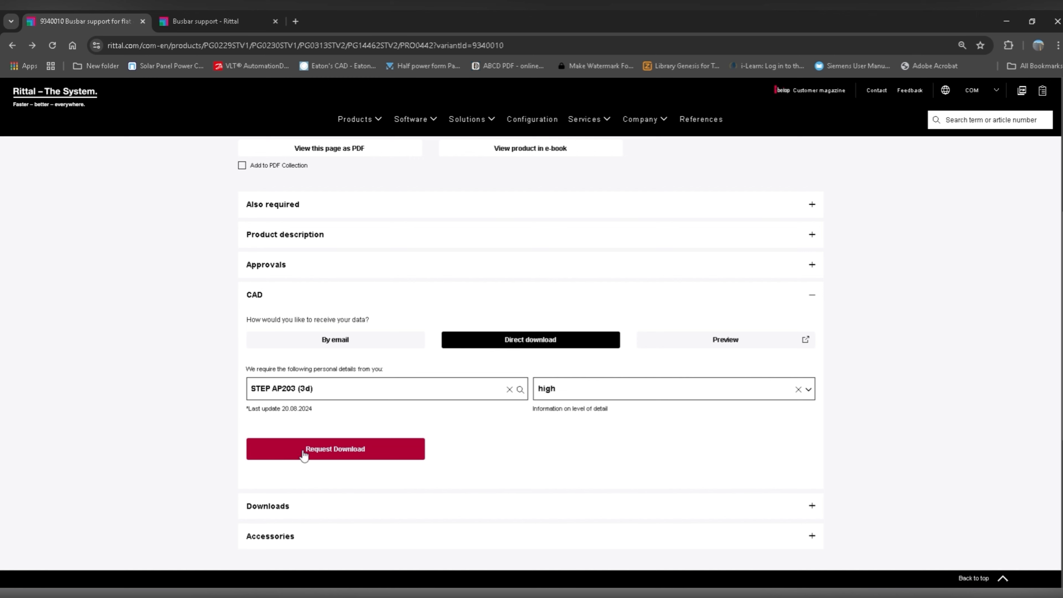
# Request and download the busbar support's CAD file, and return to EPLAN.
pyautogui.click(342, 454)
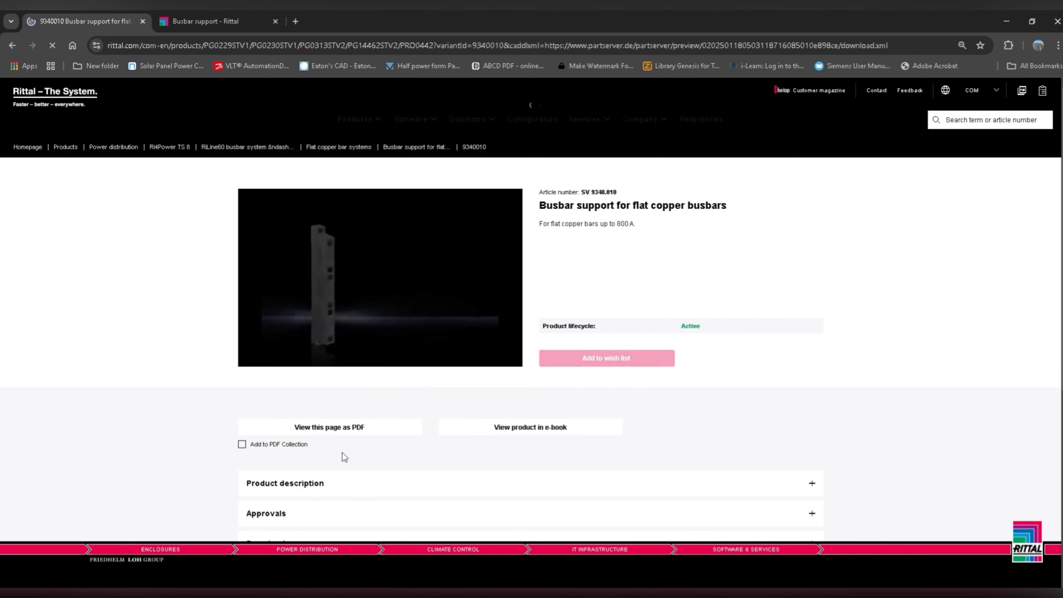
pyautogui.scroll(4, 341, 451)
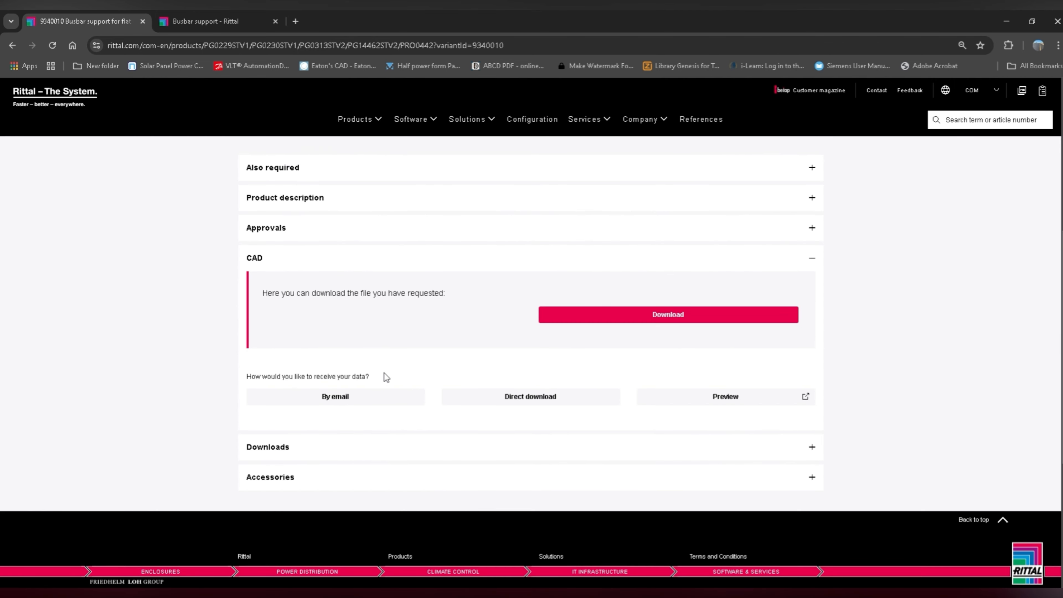
pyautogui.click(604, 323)
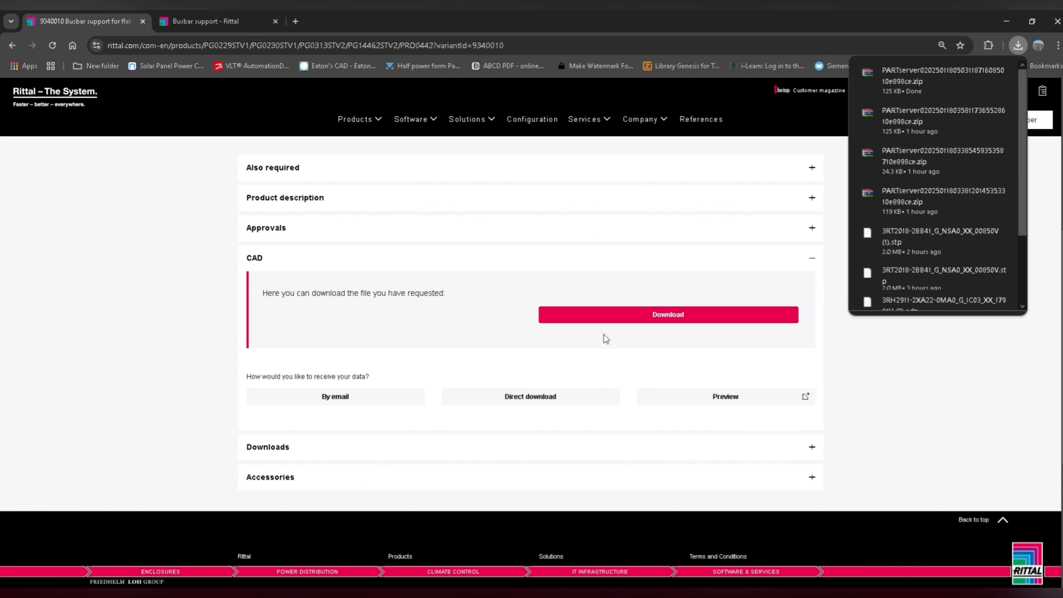
pyautogui.click(1012, 22)
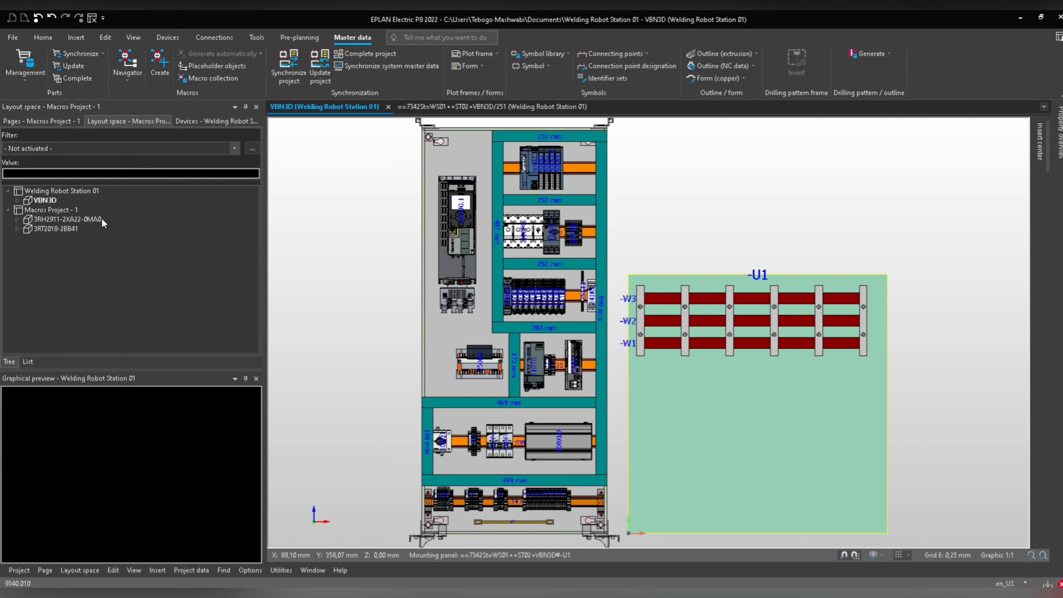
# Start a STEP import of 3D graphic data into the layout space of Macros Project - 1.
pyautogui.click(55, 209)
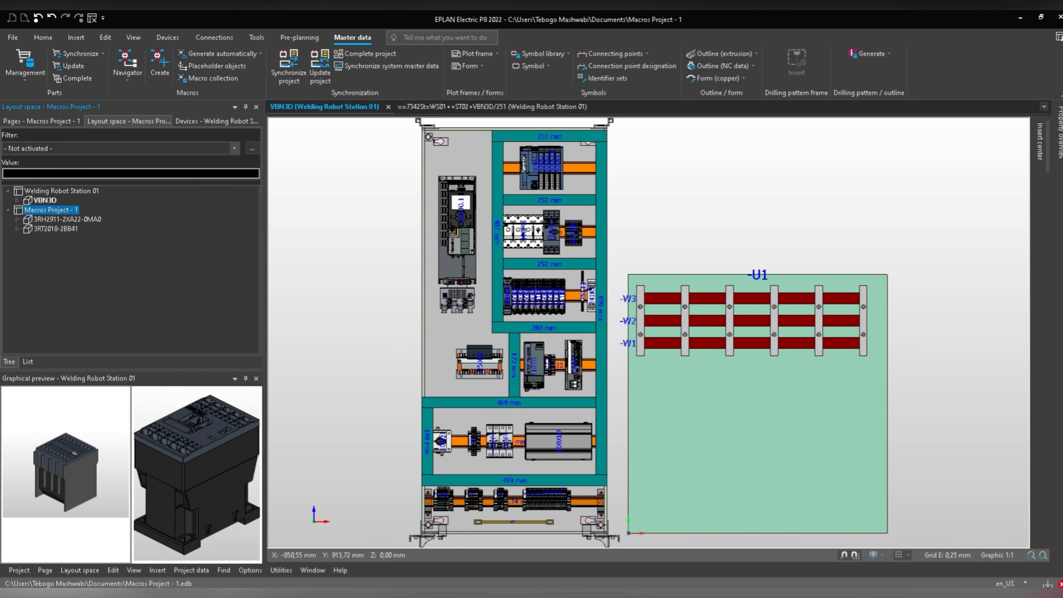
pyautogui.click(12, 37)
pyautogui.click(22, 299)
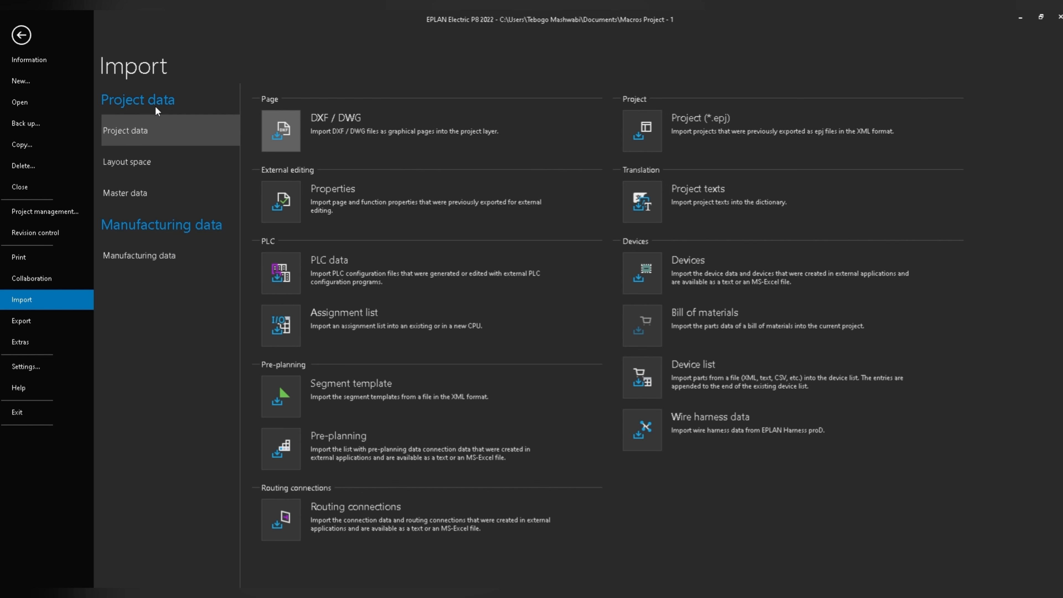
pyautogui.click(114, 169)
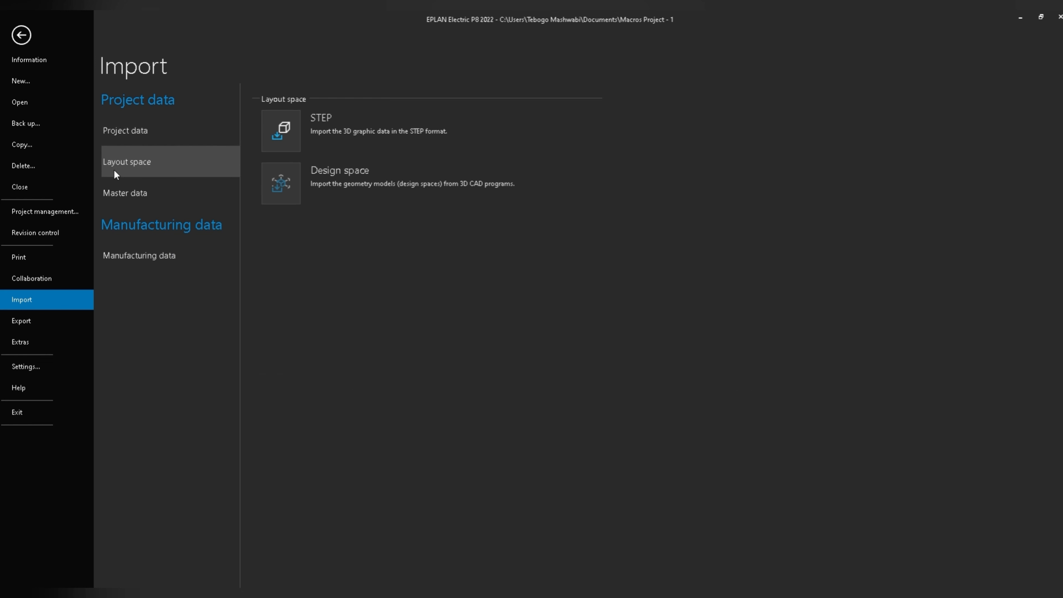
pyautogui.click(282, 131)
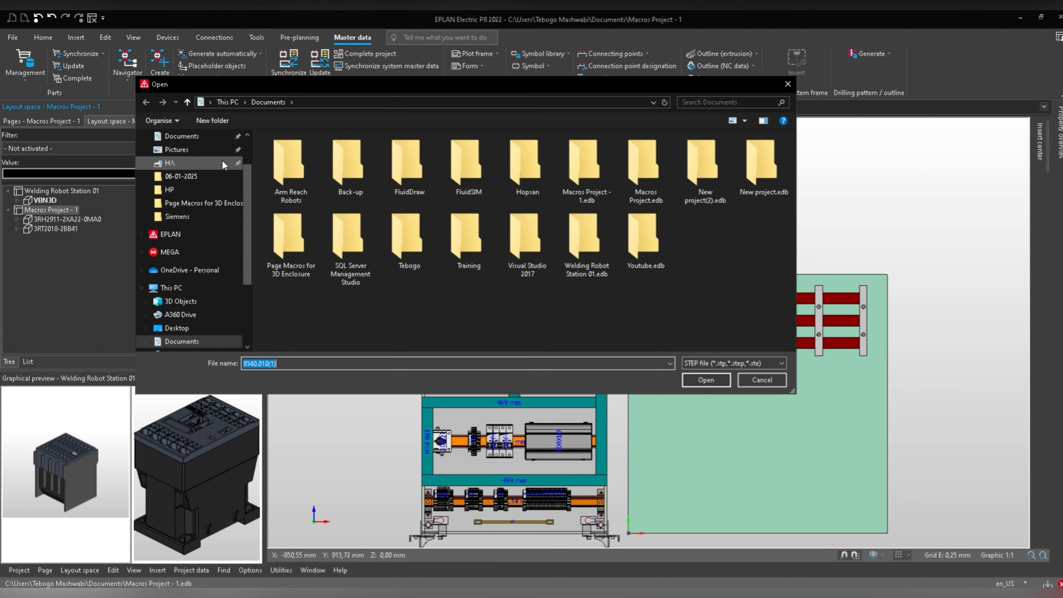
# Select 9340.010.stp from the 9340.010 folder in Downloads as the file to import.
pyautogui.scroll(3, 218, 167)
pyautogui.click(182, 171)
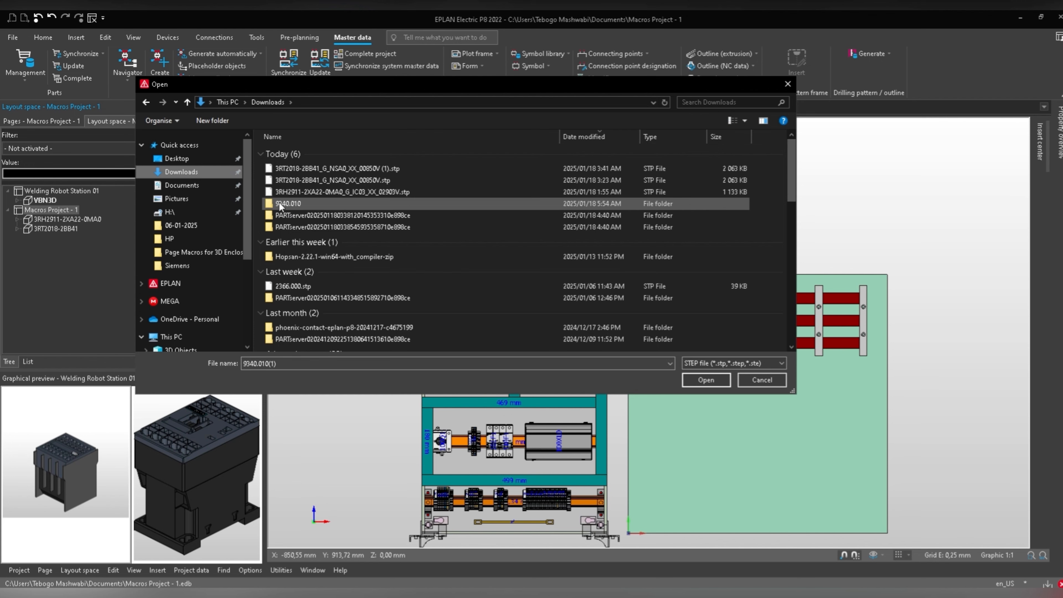
pyautogui.doubleClick(279, 203)
pyautogui.click(287, 154)
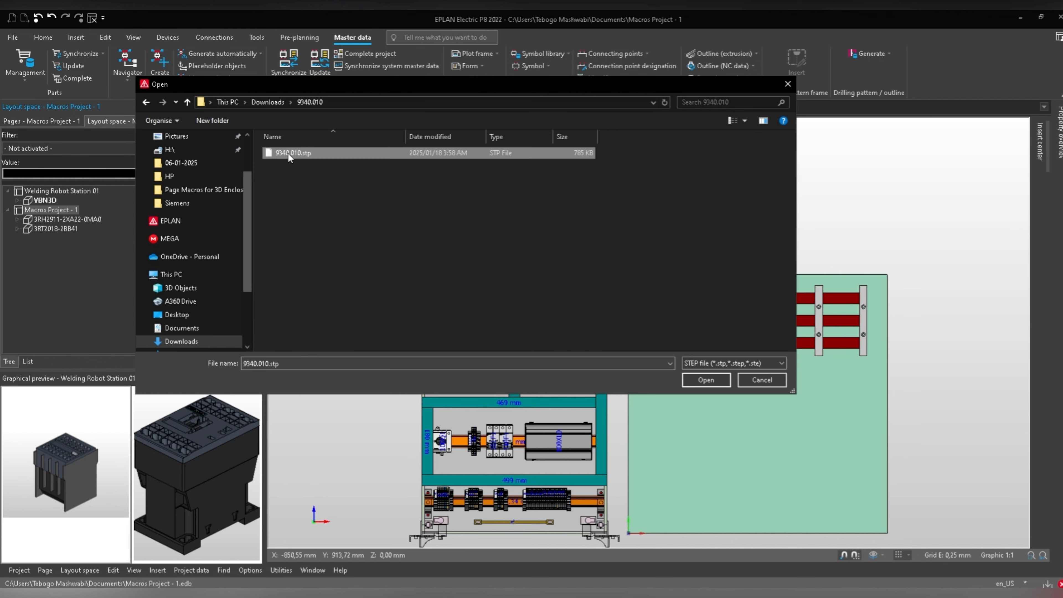
# Check the busbar support's article number on the Rittal product page in the browser against the selected file name.
pyautogui.click(369, 594)
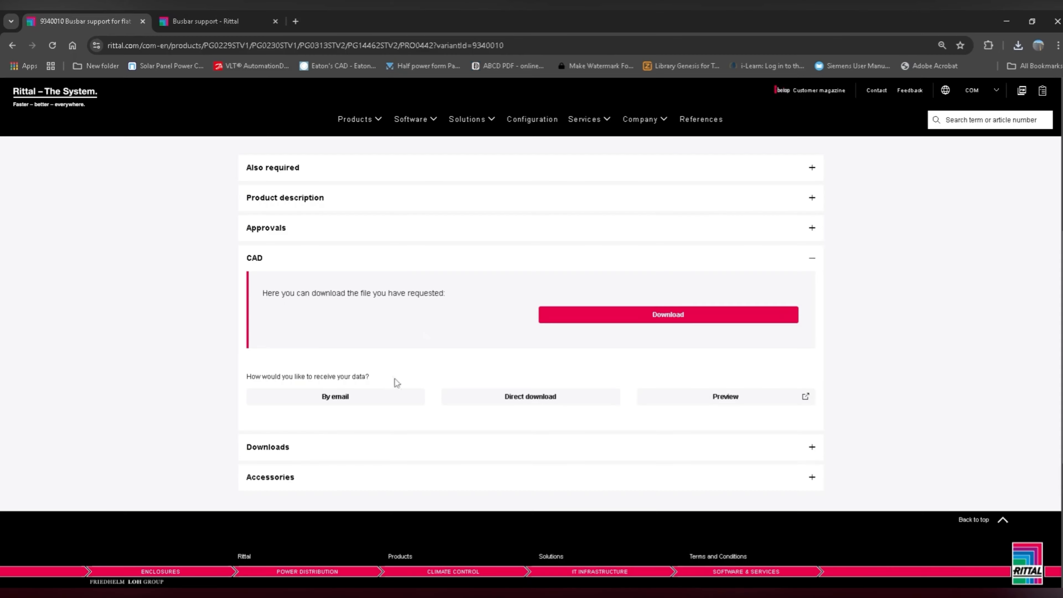
pyautogui.scroll(7, 397, 383)
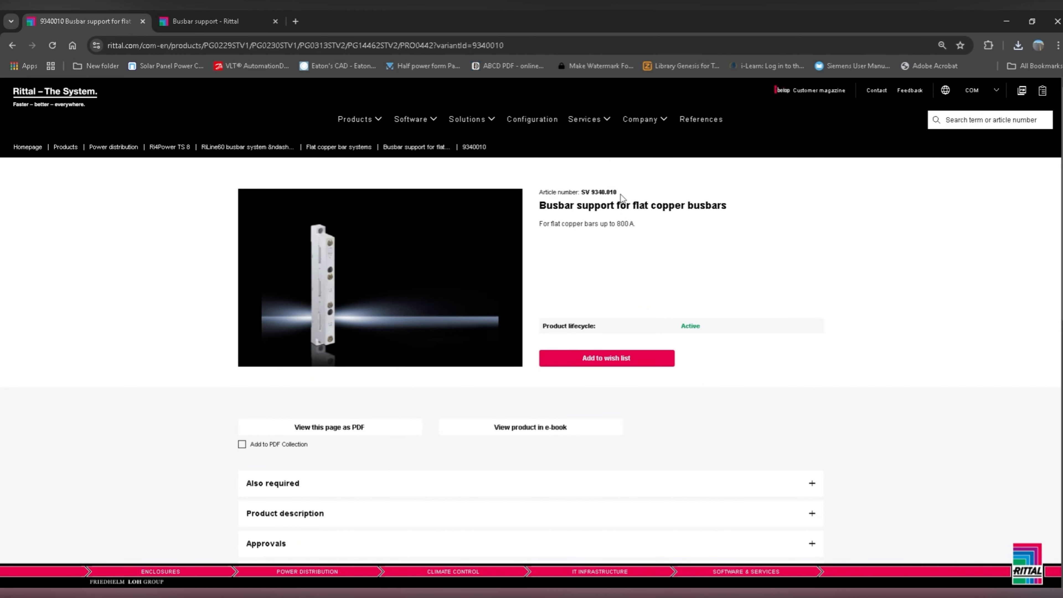
pyautogui.moveTo(618, 192); pyautogui.dragTo(591, 193)
pyautogui.click(1006, 21)
# Import 9340.010.stp from the file dialog in EPLAN as a new layout space.
pyautogui.click(293, 153)
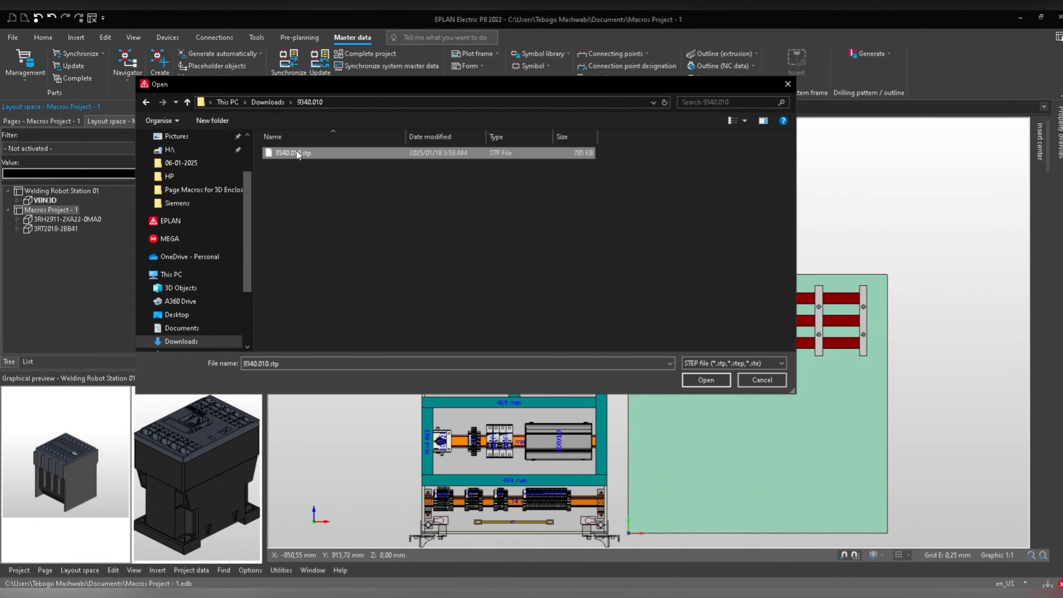
pyautogui.click(296, 153)
pyautogui.click(700, 378)
pyautogui.click(700, 379)
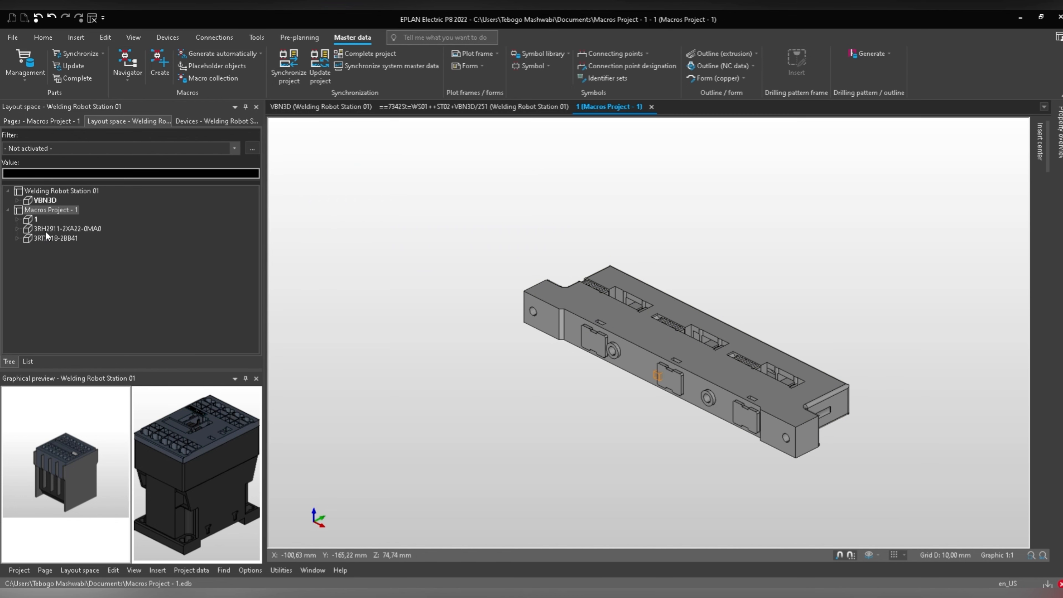
# Expand the imported layout space 1 and examine which separate logic items make up the busbar support.
pyautogui.click(18, 220)
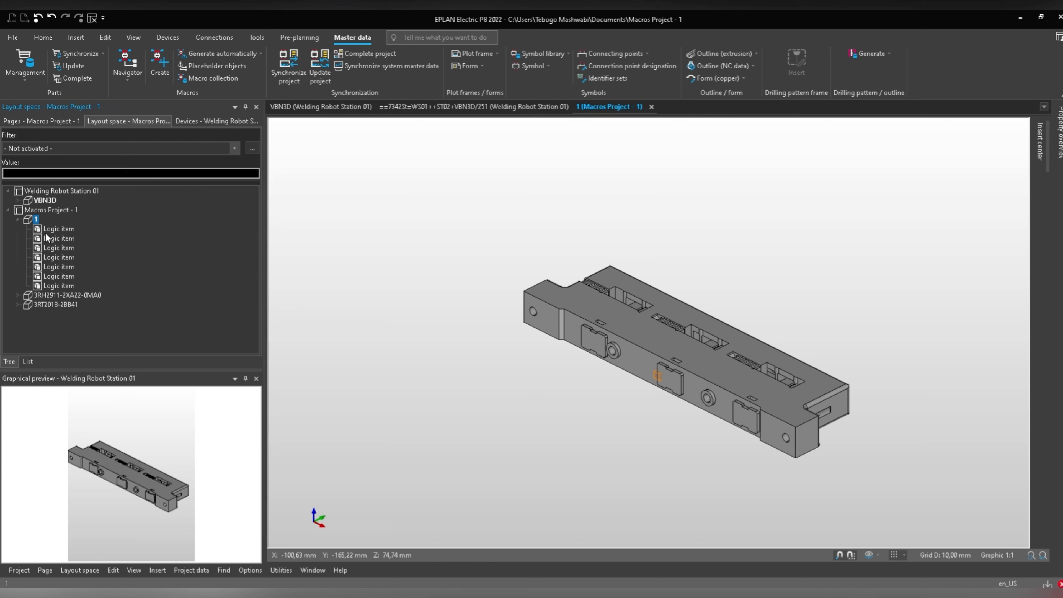
pyautogui.click(520, 340)
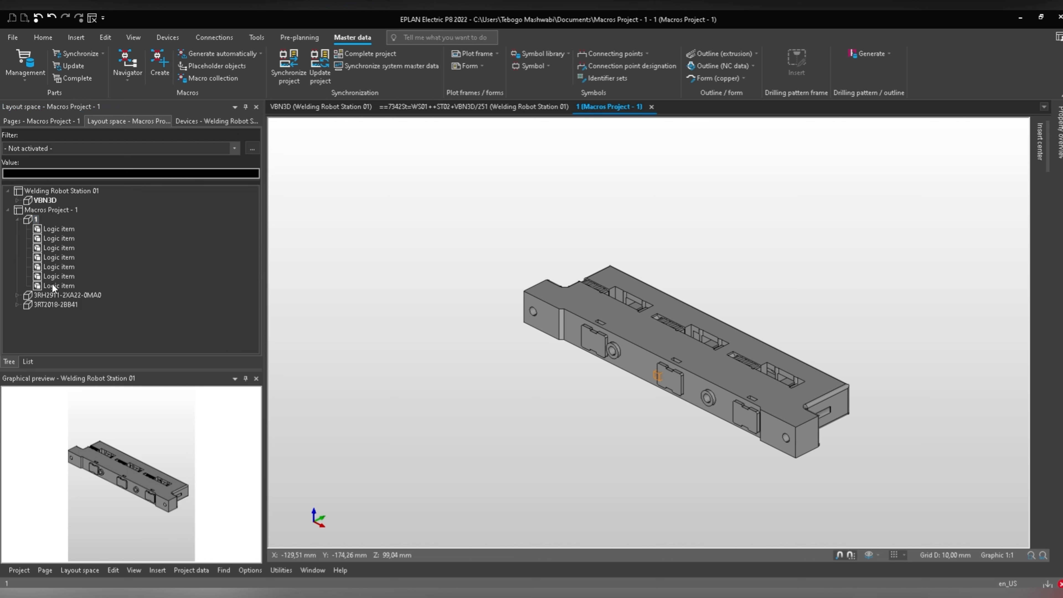
pyautogui.click(747, 361)
pyautogui.click(671, 325)
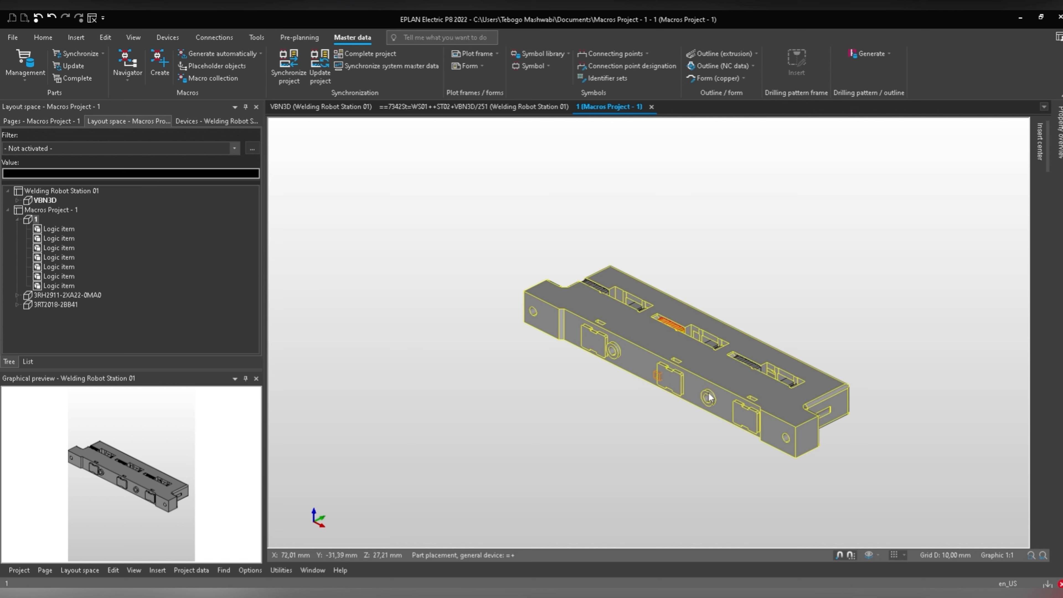
pyautogui.click(664, 314)
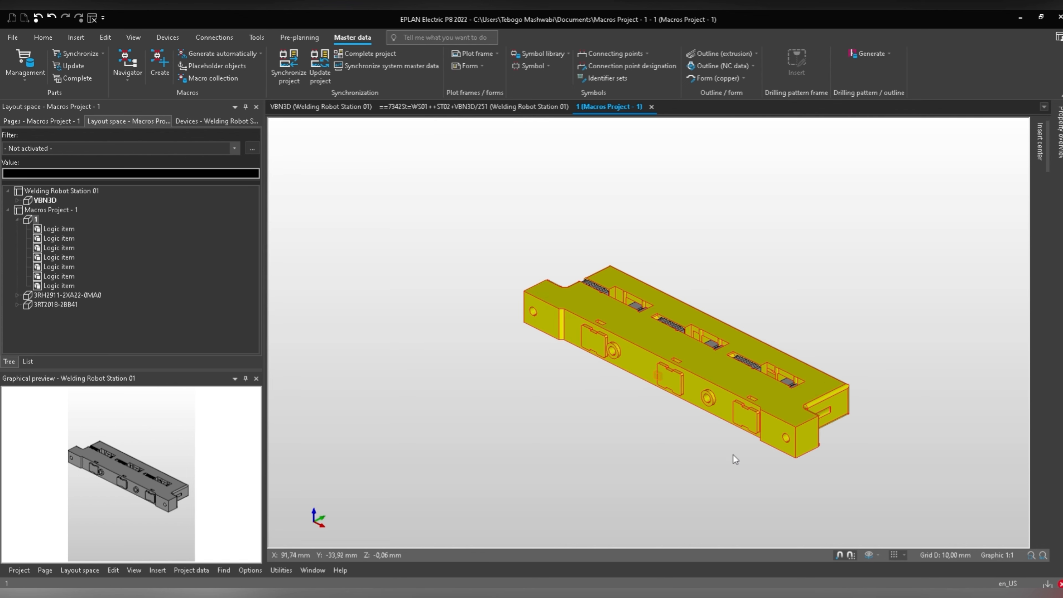
pyautogui.click(596, 289)
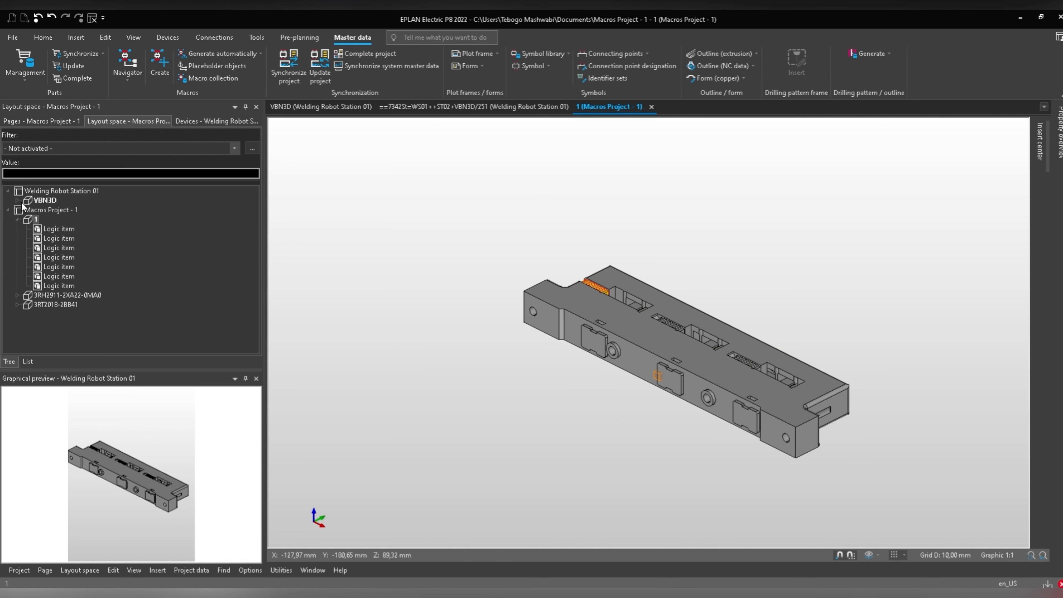
# Examine the VBN3D layout space structure in Welding Robot Station 01, including its enclosure and mounting panel, then collapse it.
pyautogui.doubleClick(41, 200)
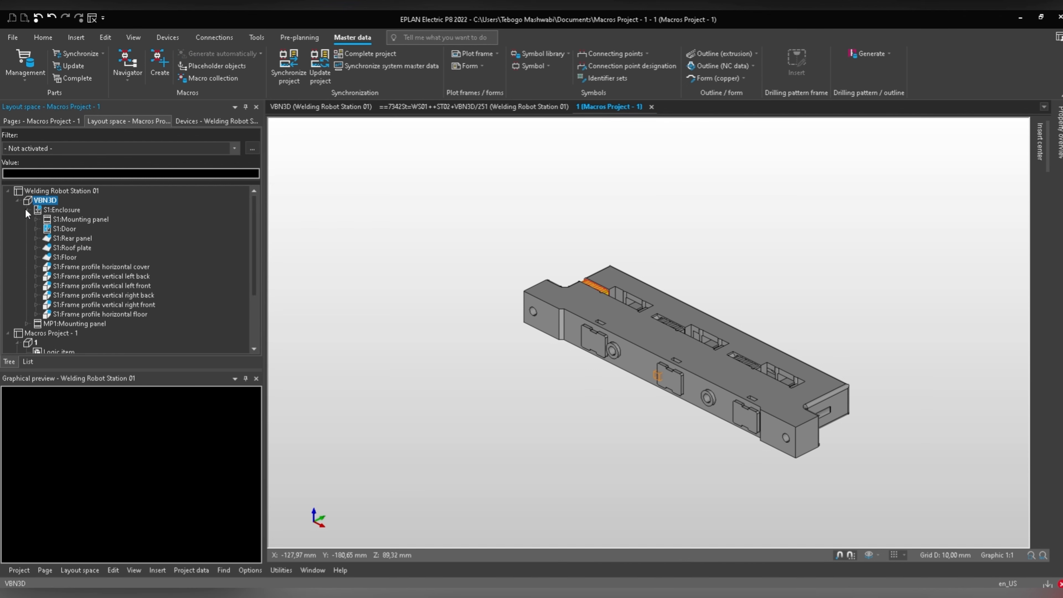
pyautogui.click(46, 209)
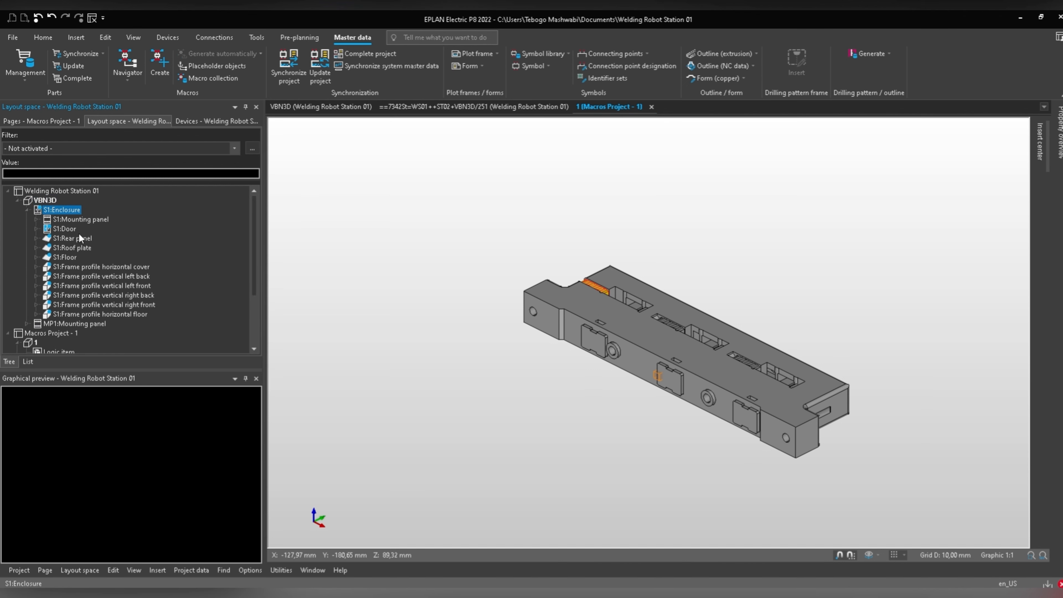
pyautogui.click(73, 220)
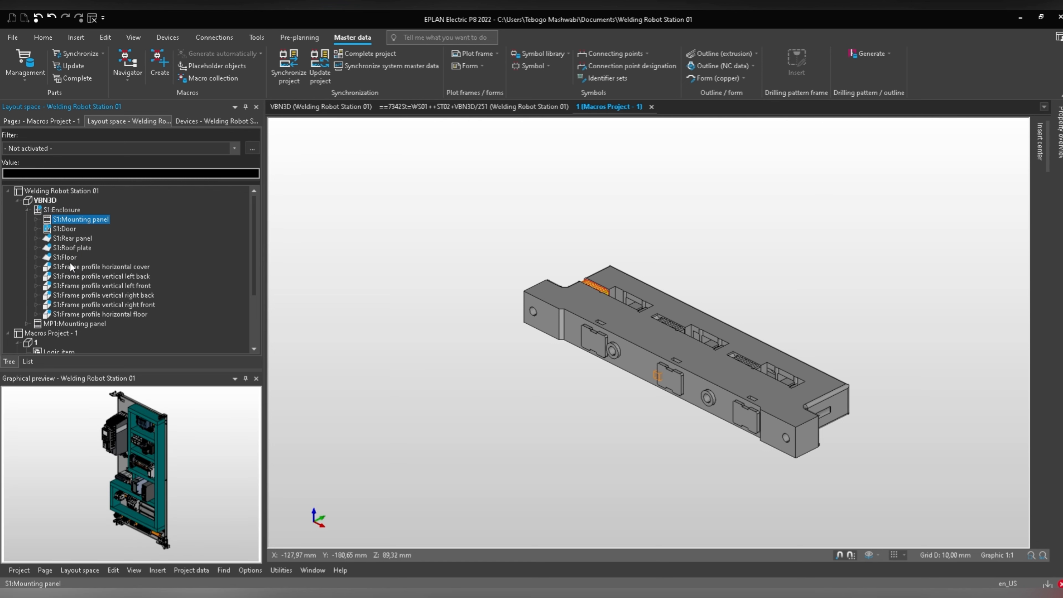
pyautogui.click(18, 201)
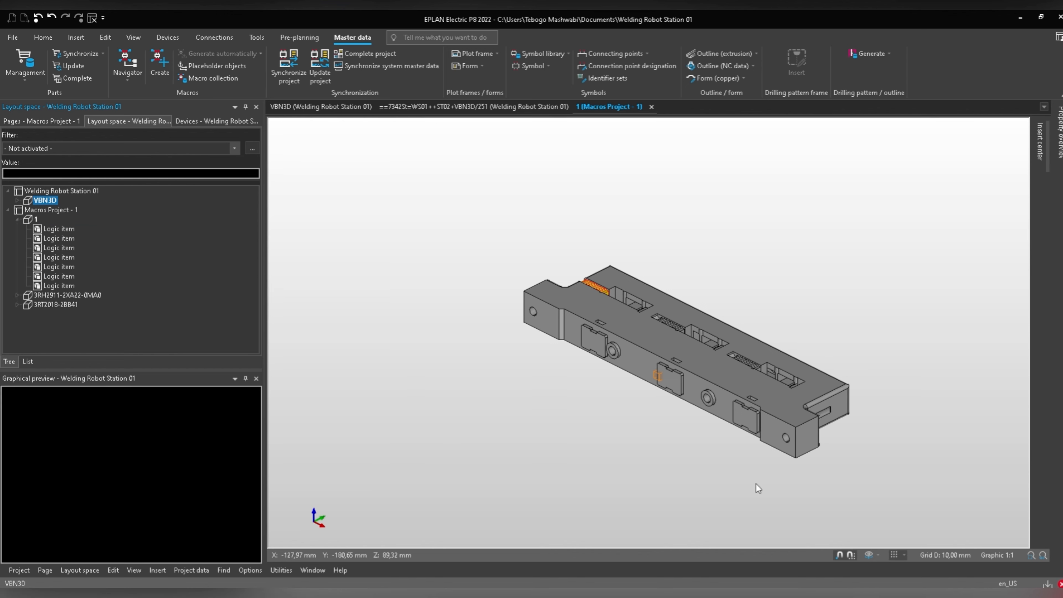
# Unite all bodies of the imported busbar support into one logic item, set its handle point, and check the item in layout space 1.
pyautogui.click(497, 425)
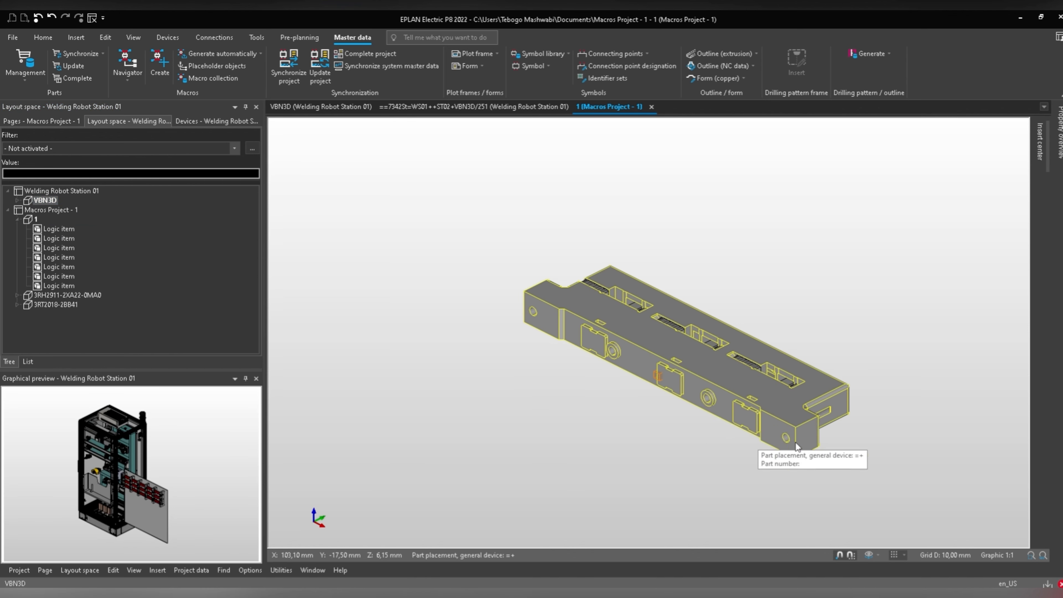
pyautogui.moveTo(931, 200); pyautogui.dragTo(463, 470)
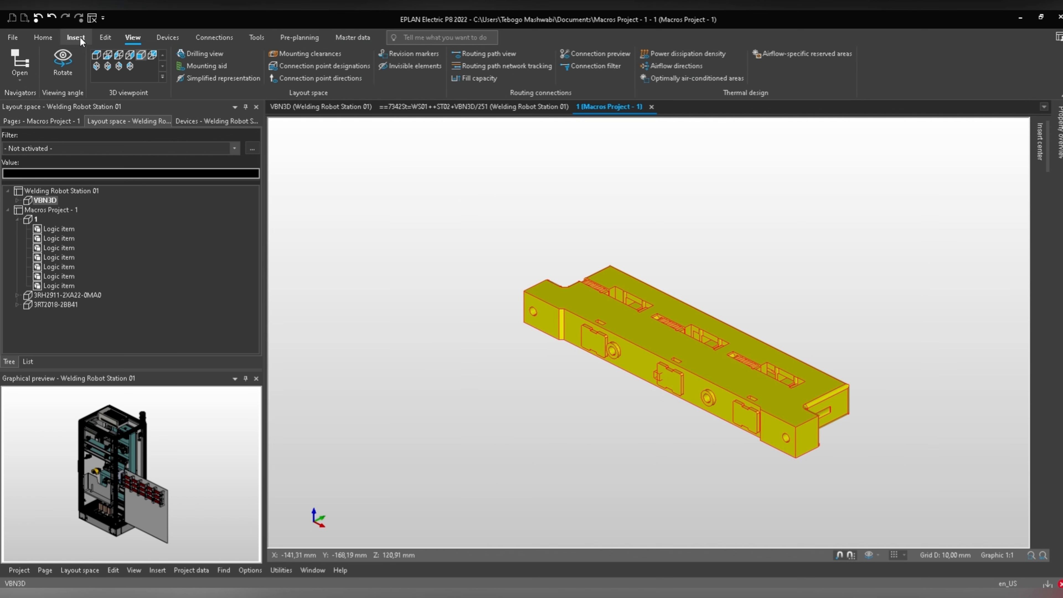
pyautogui.click(80, 37)
pyautogui.click(106, 37)
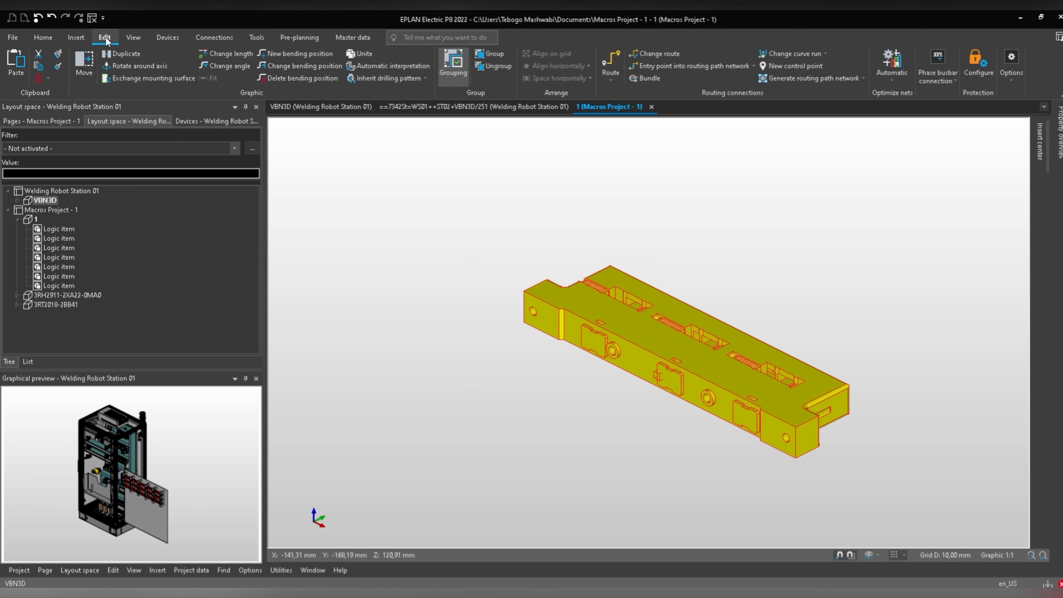
pyautogui.click(353, 52)
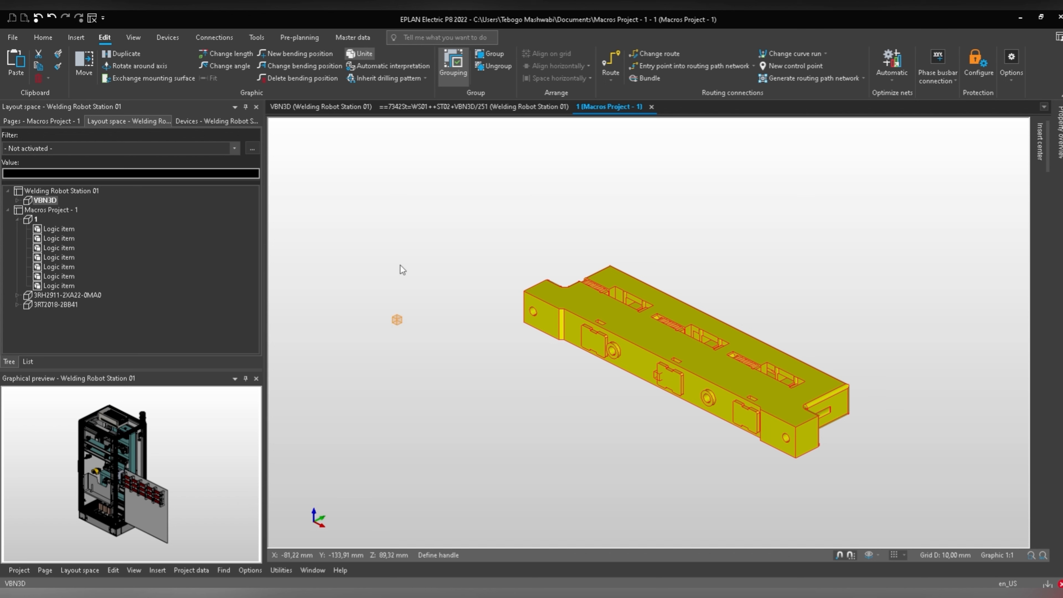
pyautogui.click(485, 333)
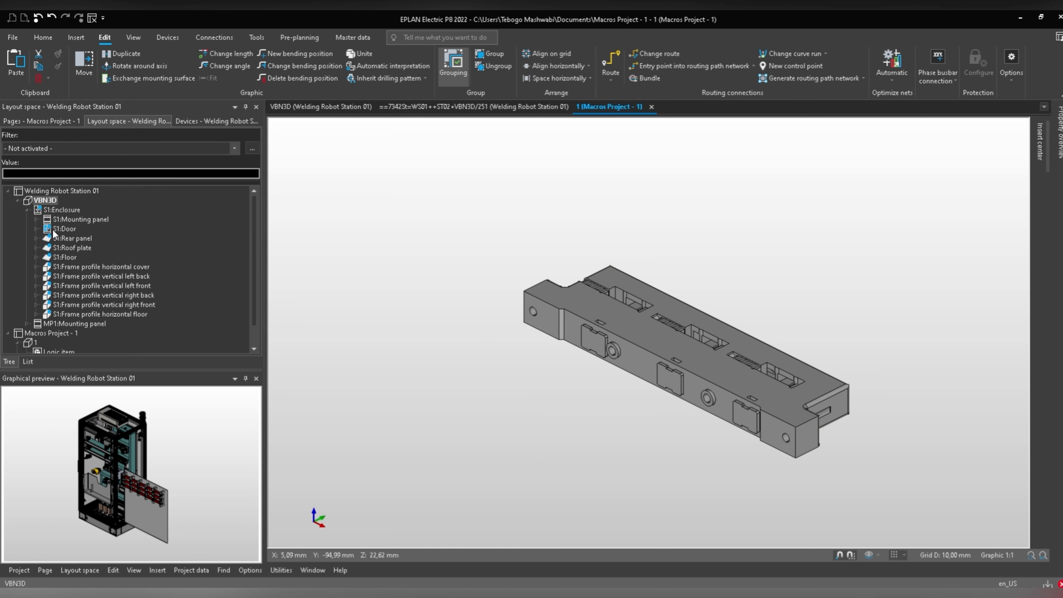
pyautogui.click(20, 201)
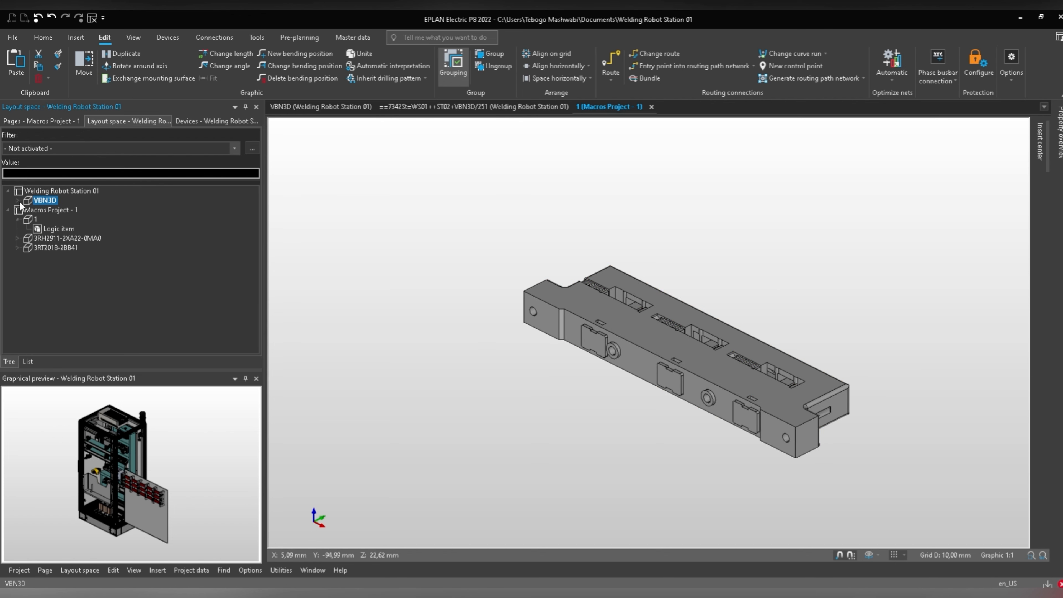
pyautogui.click(40, 228)
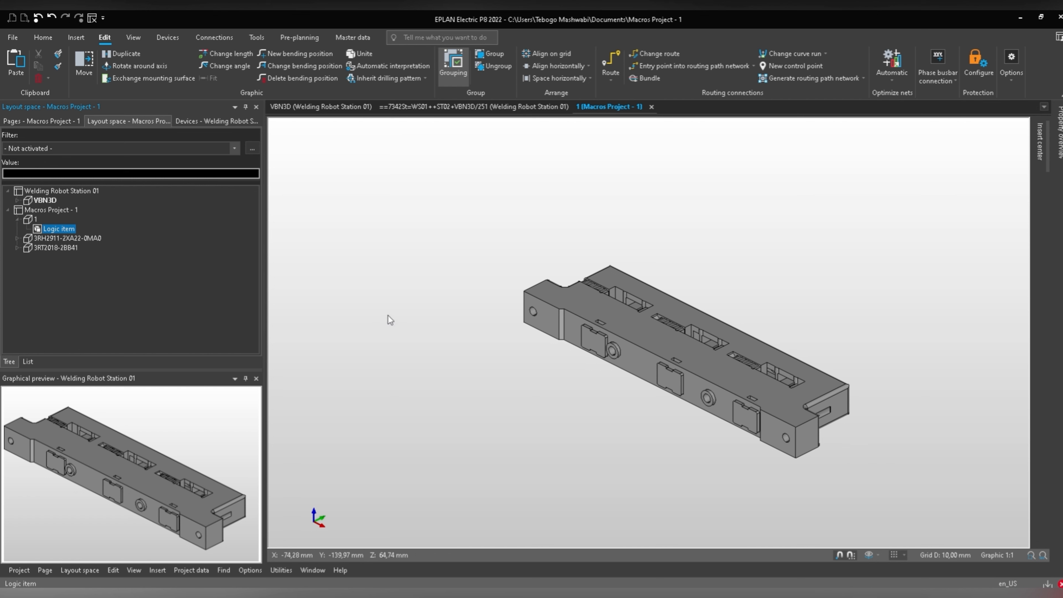
# Define the placement area of the busbar support on the flat end face containing the screw hole.
pyautogui.click(78, 39)
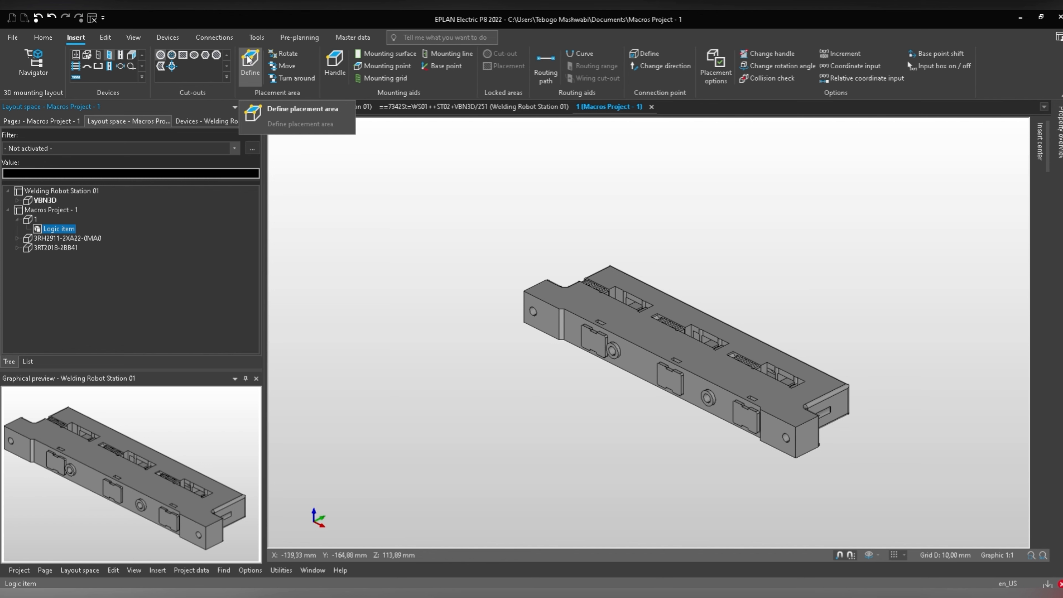
pyautogui.click(248, 60)
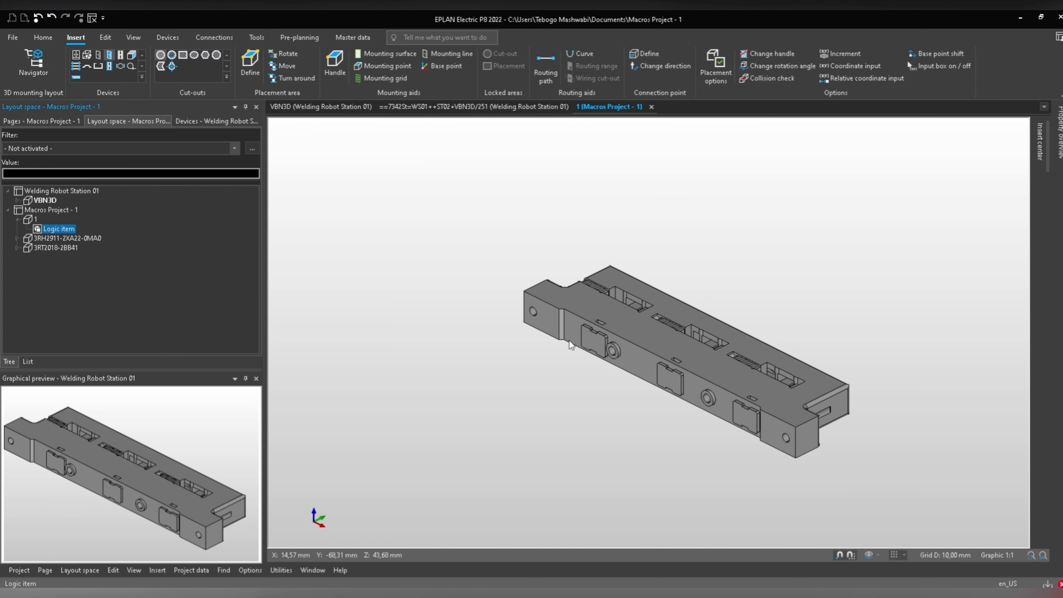
pyautogui.scroll(4, 795, 450)
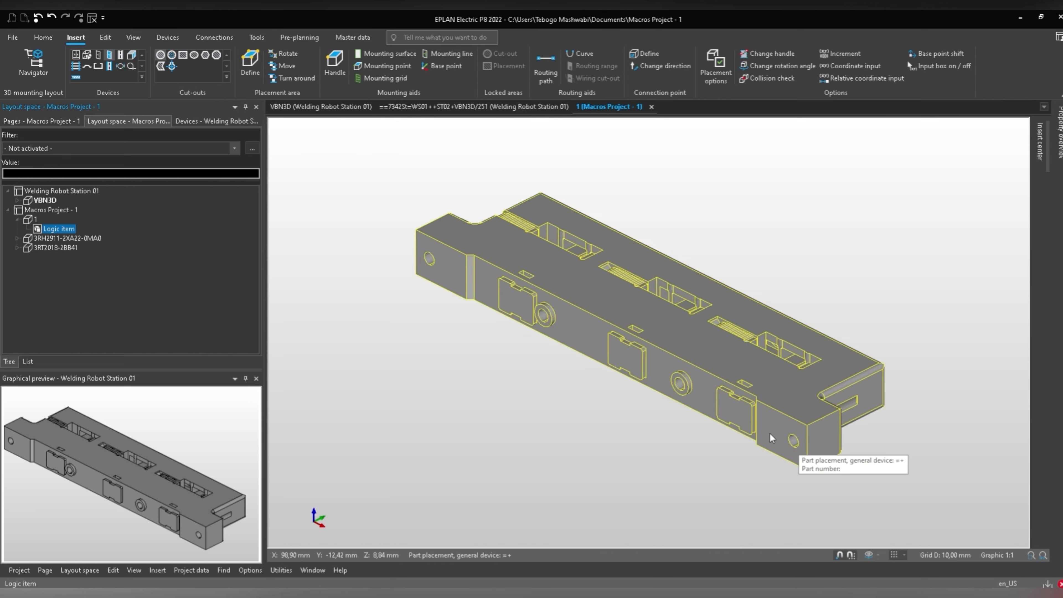
pyautogui.scroll(-3, 791, 459)
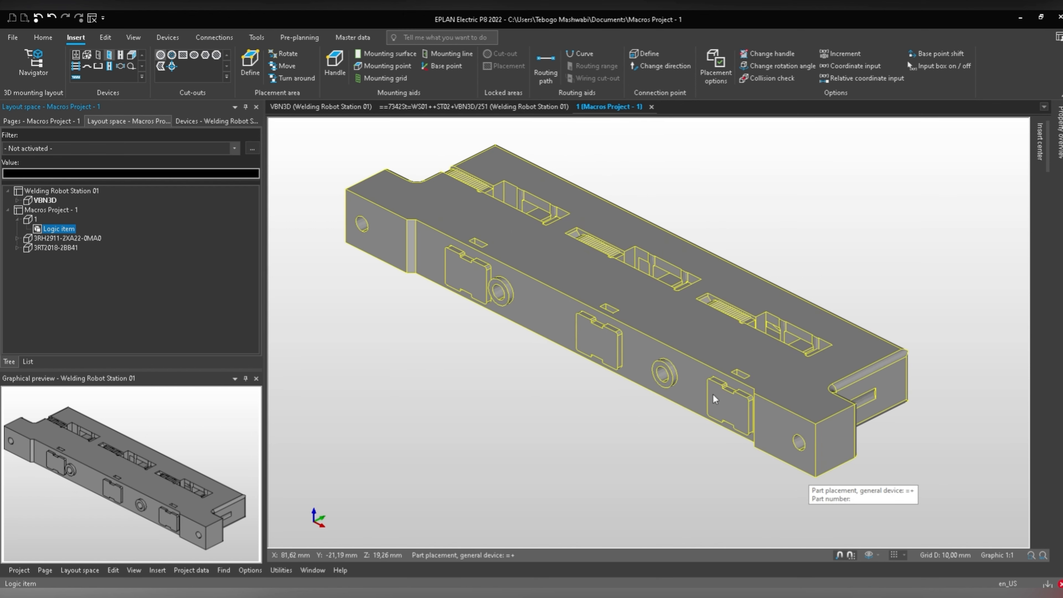
pyautogui.press('Escape')
pyautogui.click(250, 60)
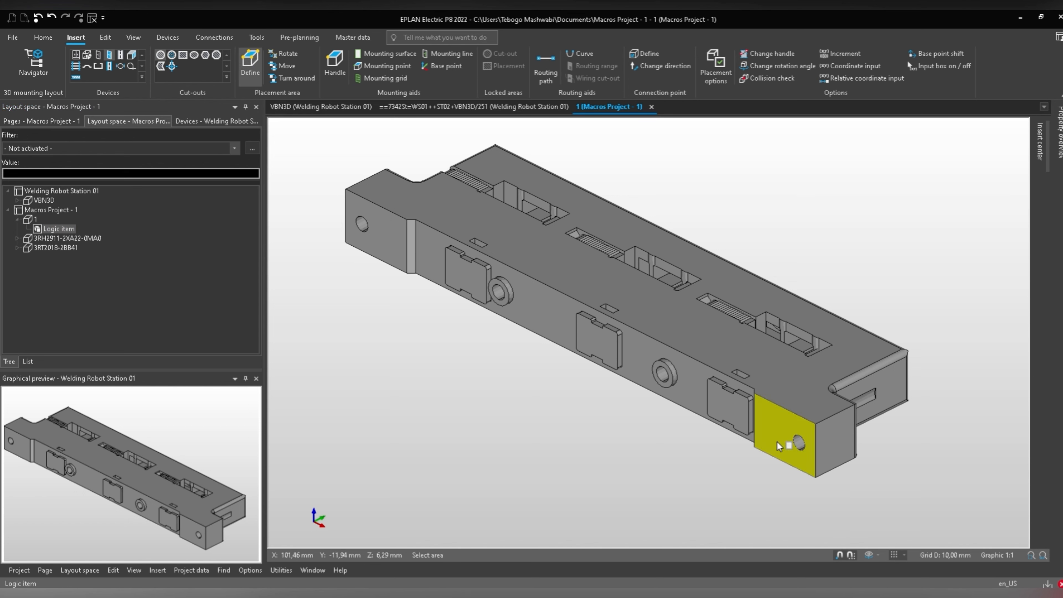
pyautogui.click(788, 425)
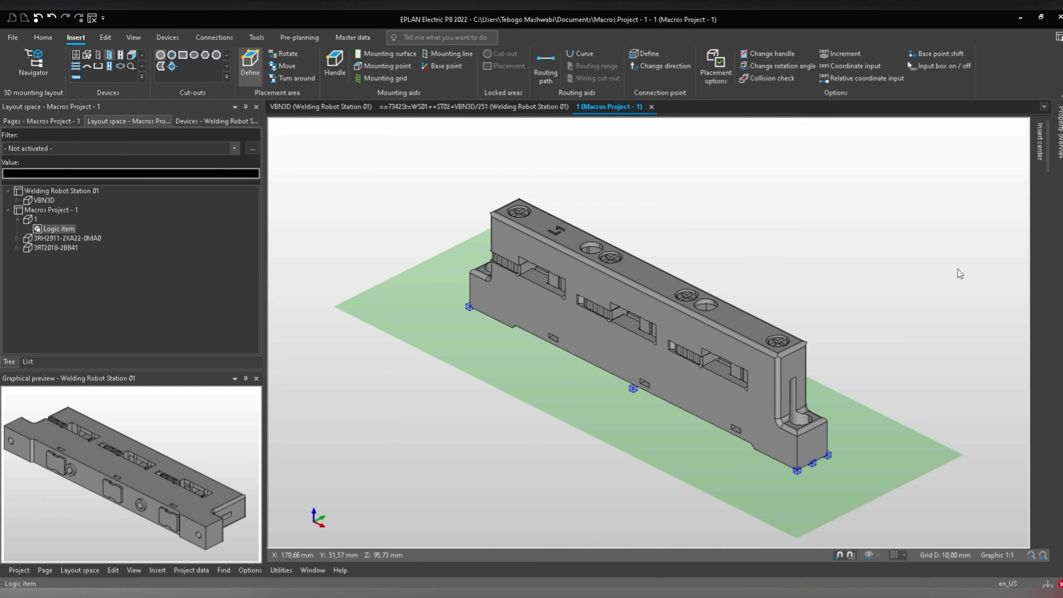
pyautogui.scroll(-2, 873, 302)
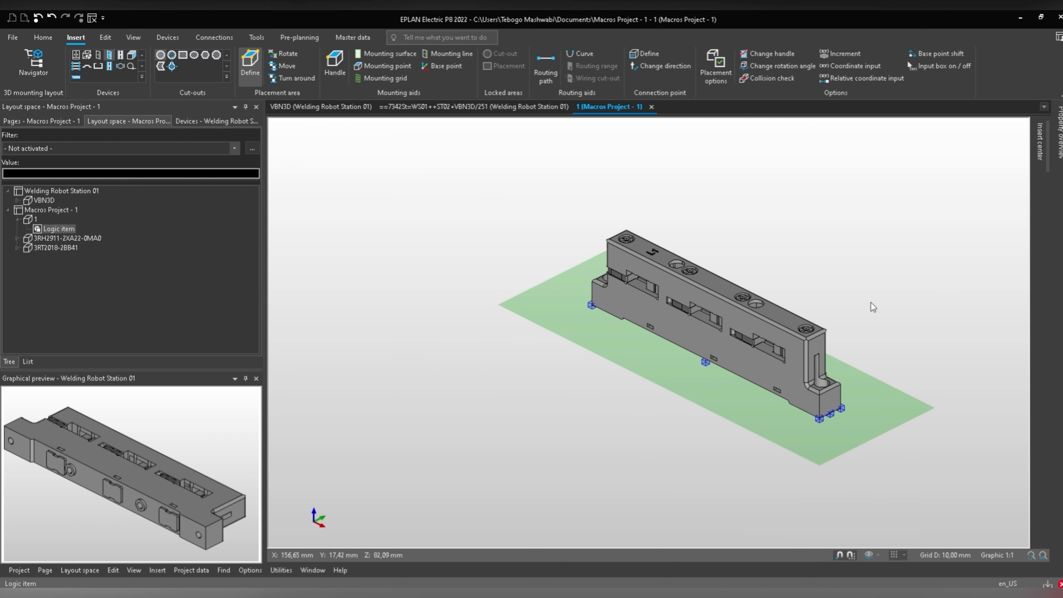
pyautogui.scroll(2, 873, 312)
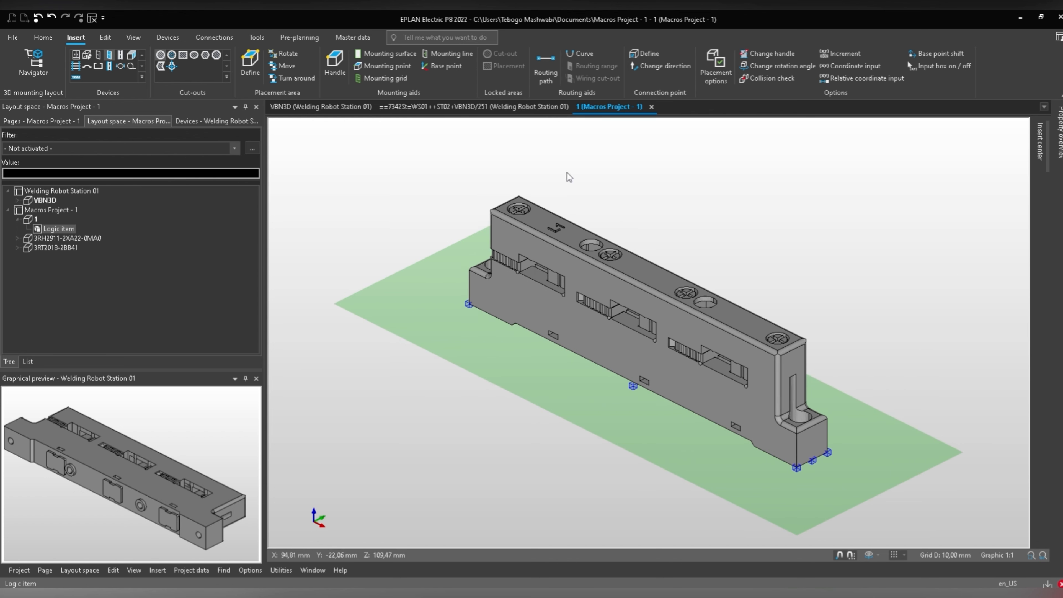
pyautogui.click(135, 37)
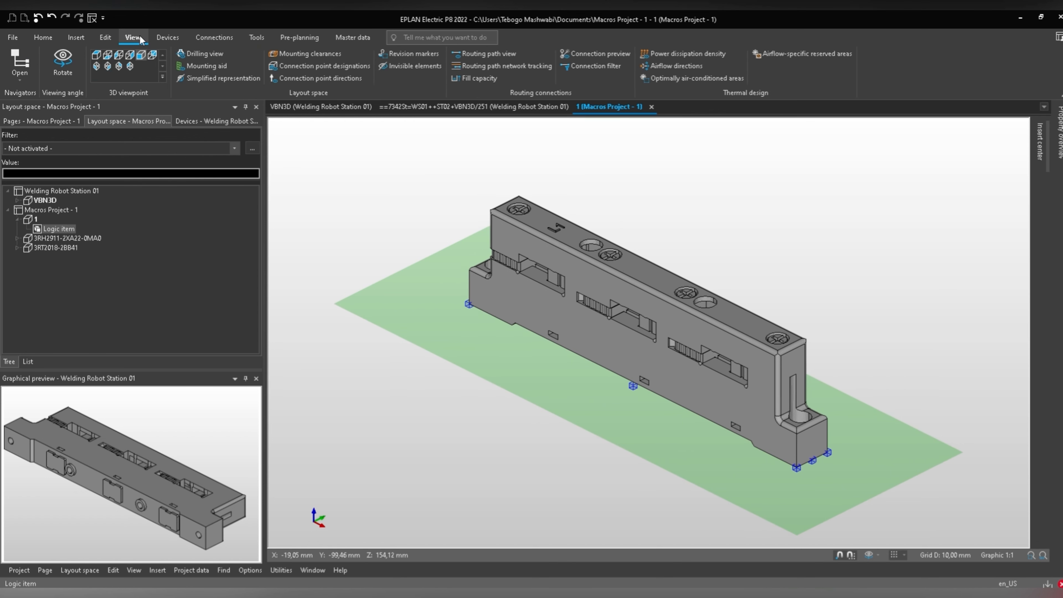
pyautogui.click(108, 67)
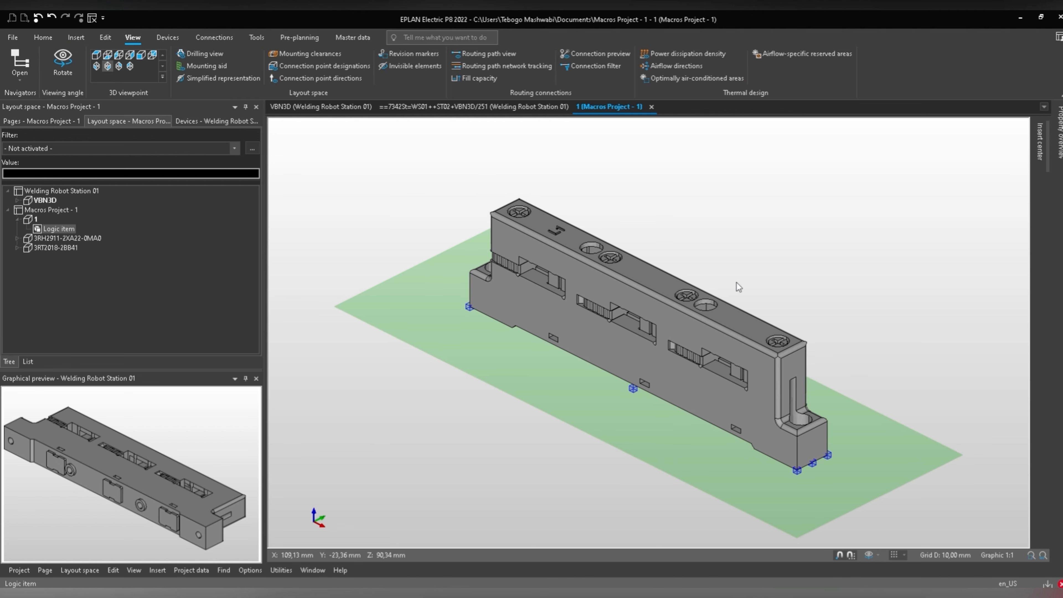
# Rotate the placement area of the entire busbar support by -90 degrees.
pyautogui.scroll(-2, 794, 295)
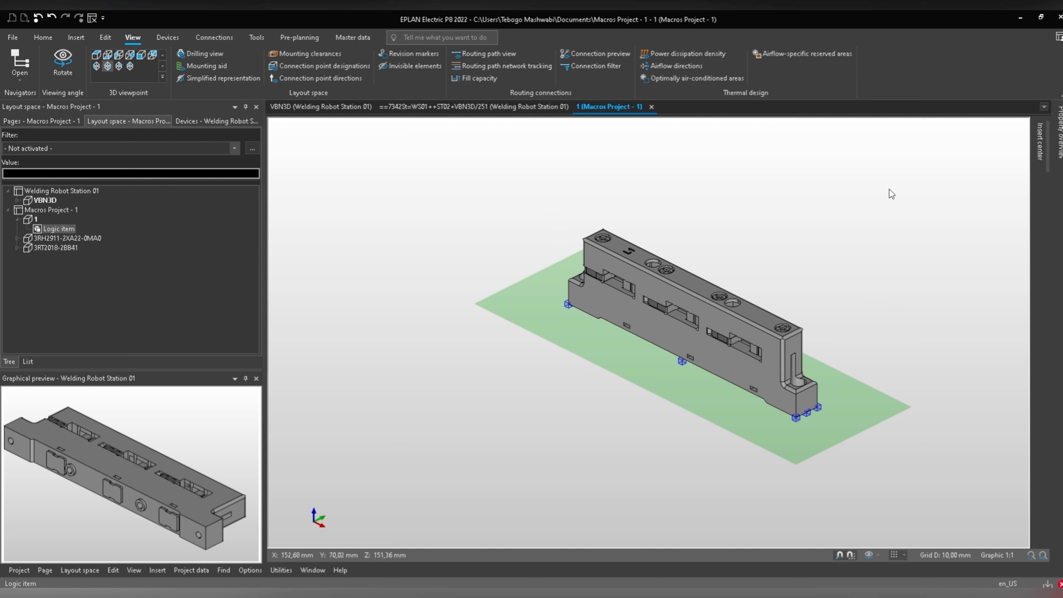
pyautogui.moveTo(908, 172); pyautogui.dragTo(986, 136)
pyautogui.moveTo(913, 156); pyautogui.dragTo(494, 470)
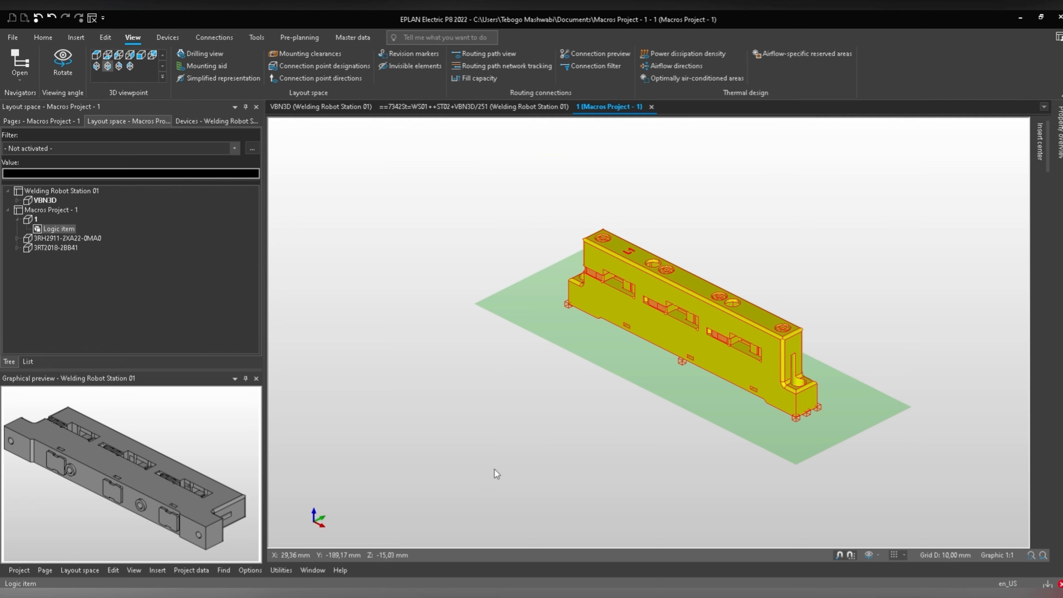
pyautogui.click(81, 40)
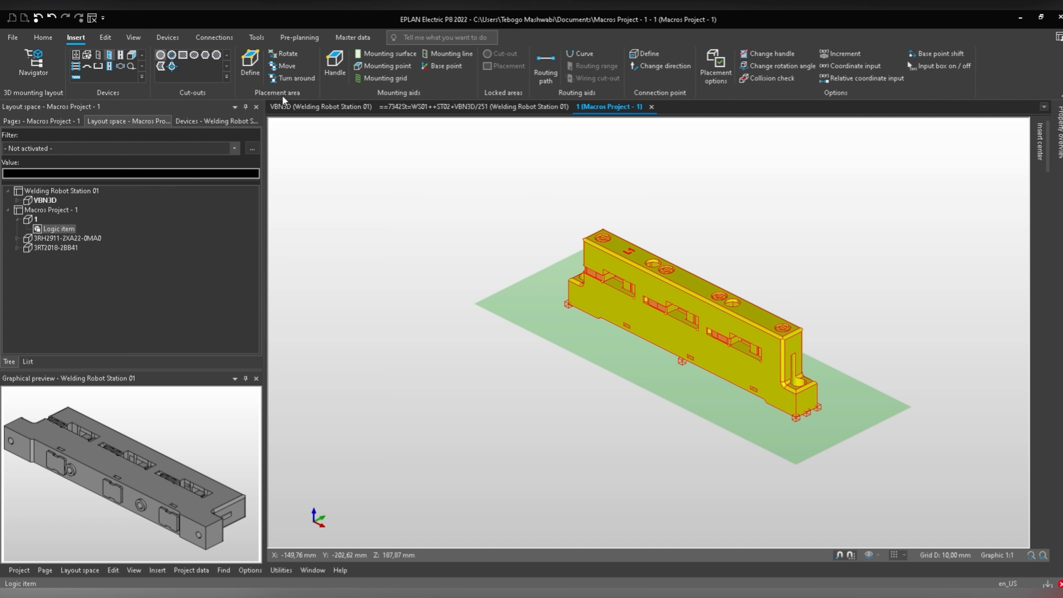
pyautogui.click(283, 57)
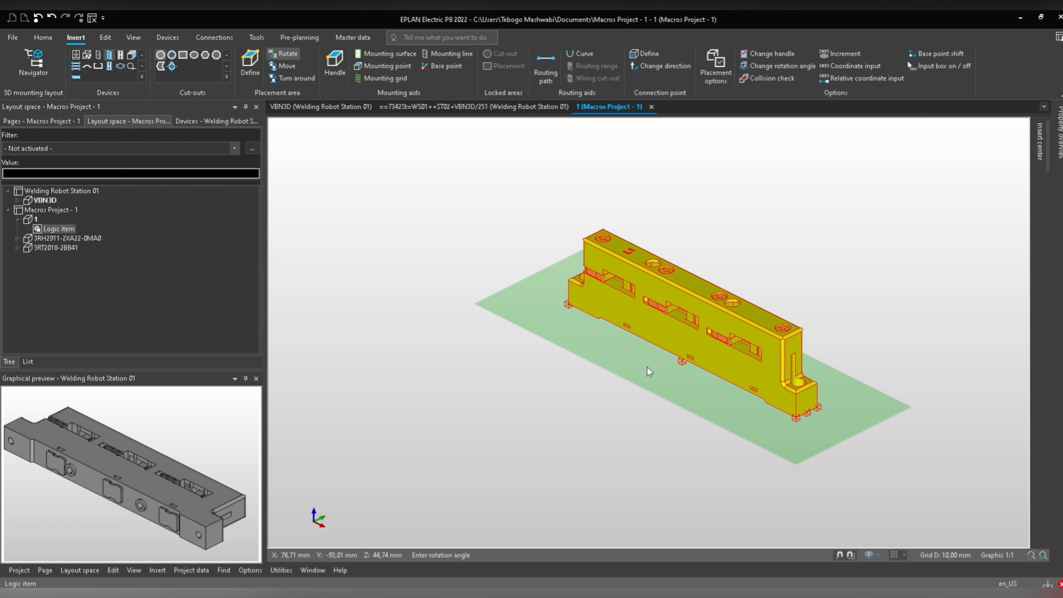
pyautogui.write('-')
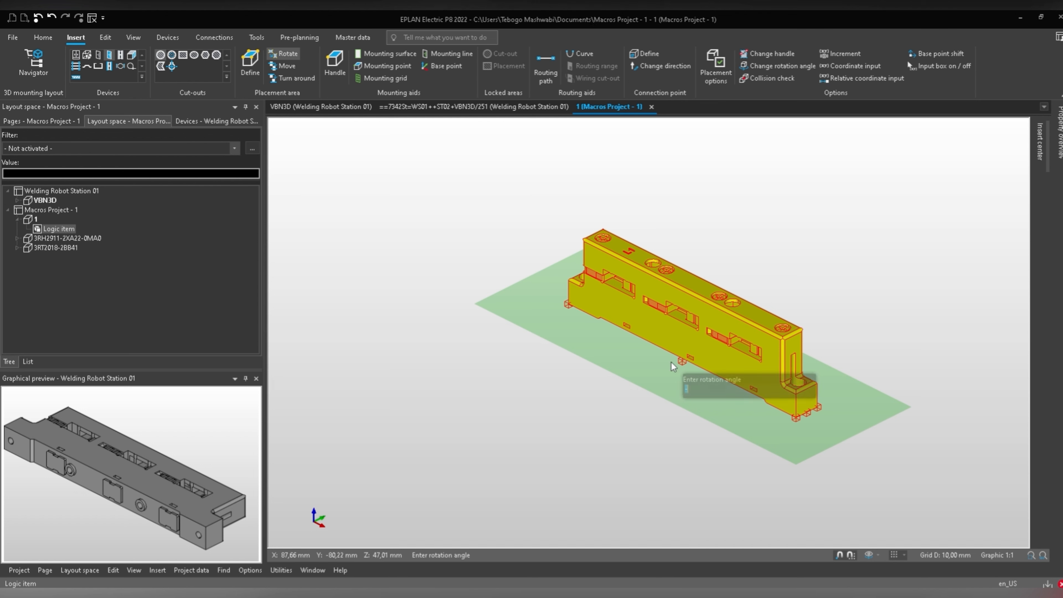
pyautogui.write('90')
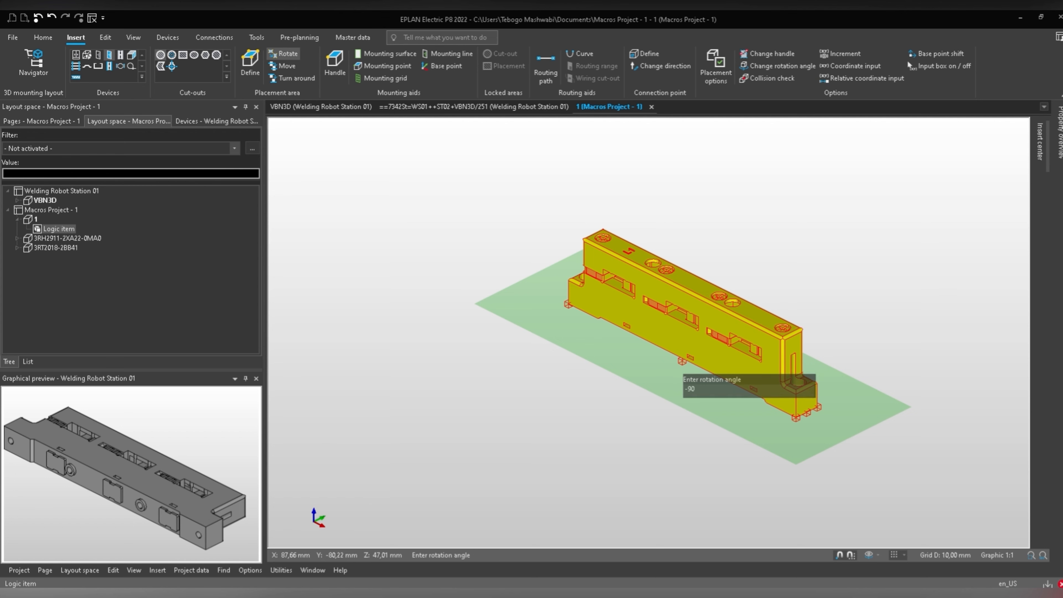
pyautogui.press('Return')
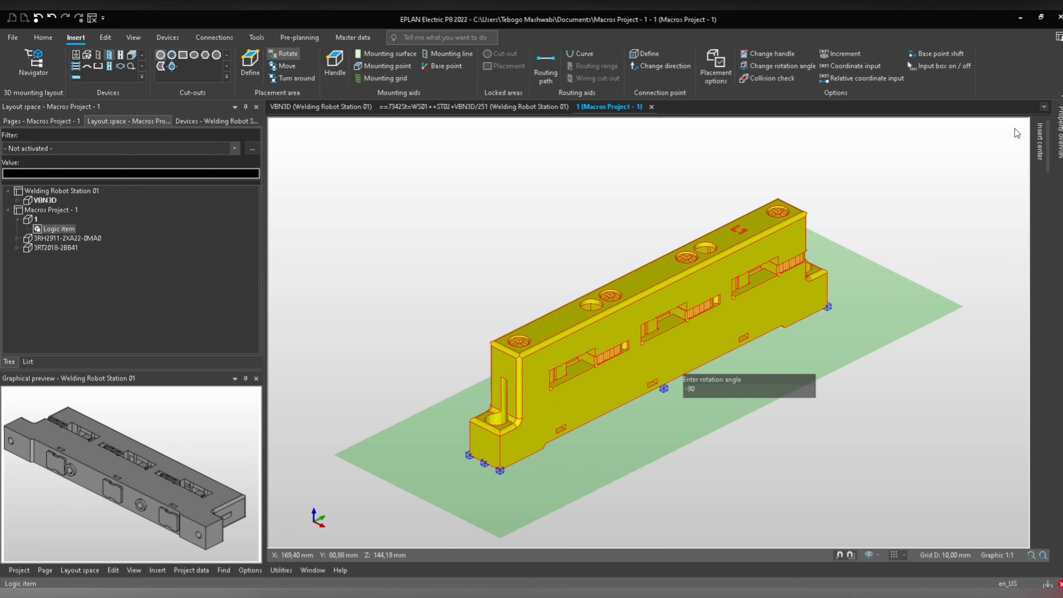
pyautogui.press('Escape')
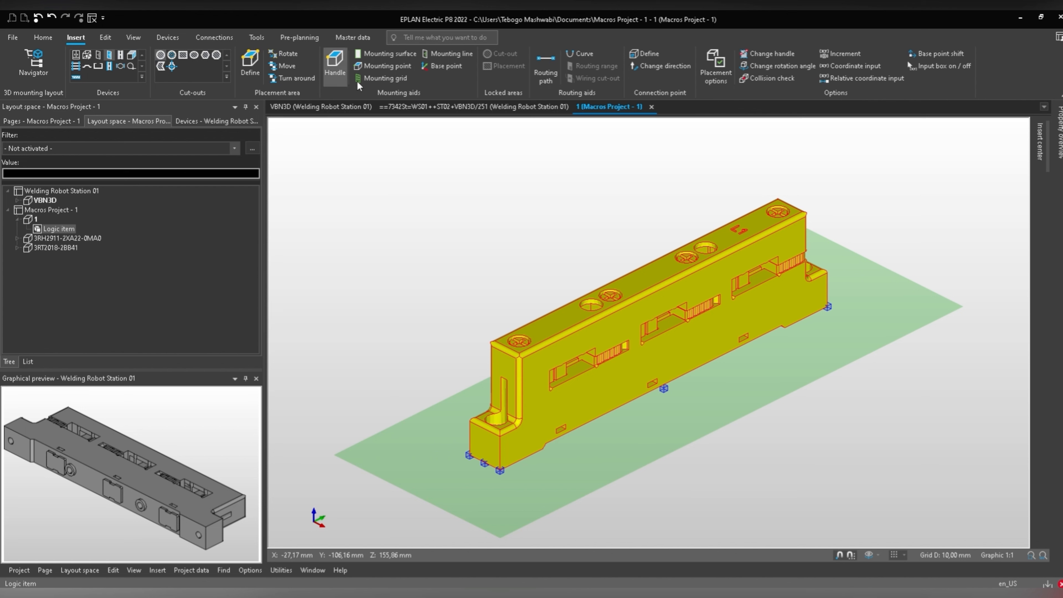
# Place a handle at the middle of the busbar support's long base edge on the placement area.
pyautogui.click(868, 556)
pyautogui.moveTo(720, 492); pyautogui.dragTo(766, 485)
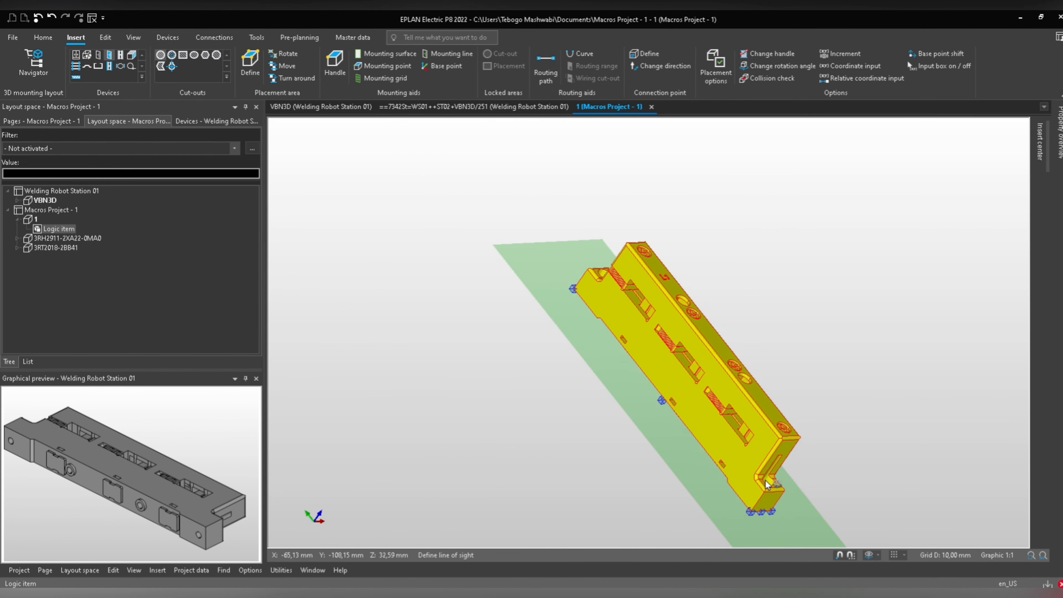
pyautogui.scroll(1, 764, 480)
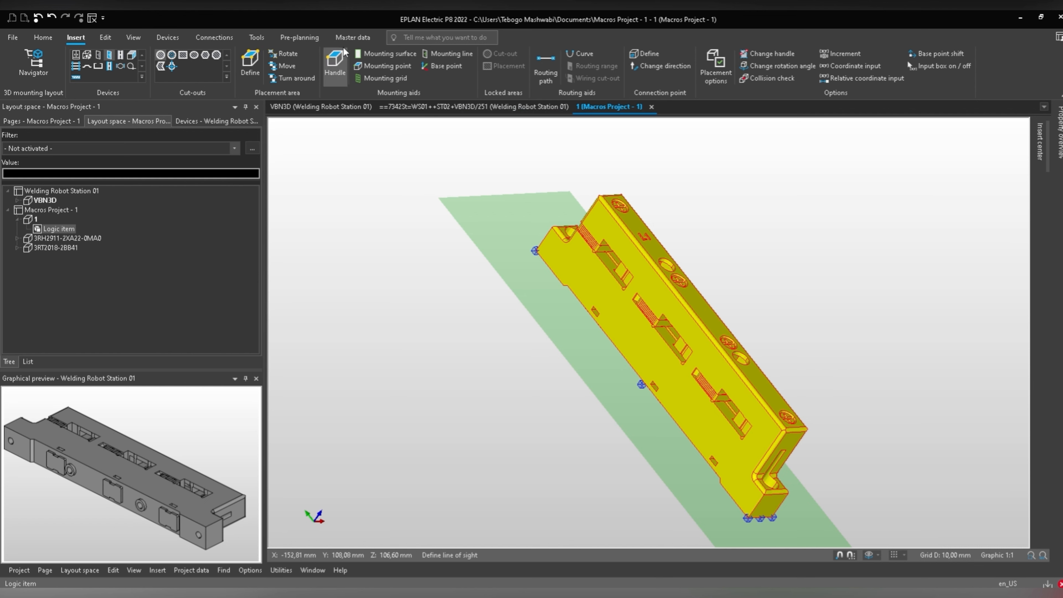
pyautogui.scroll(1, 753, 523)
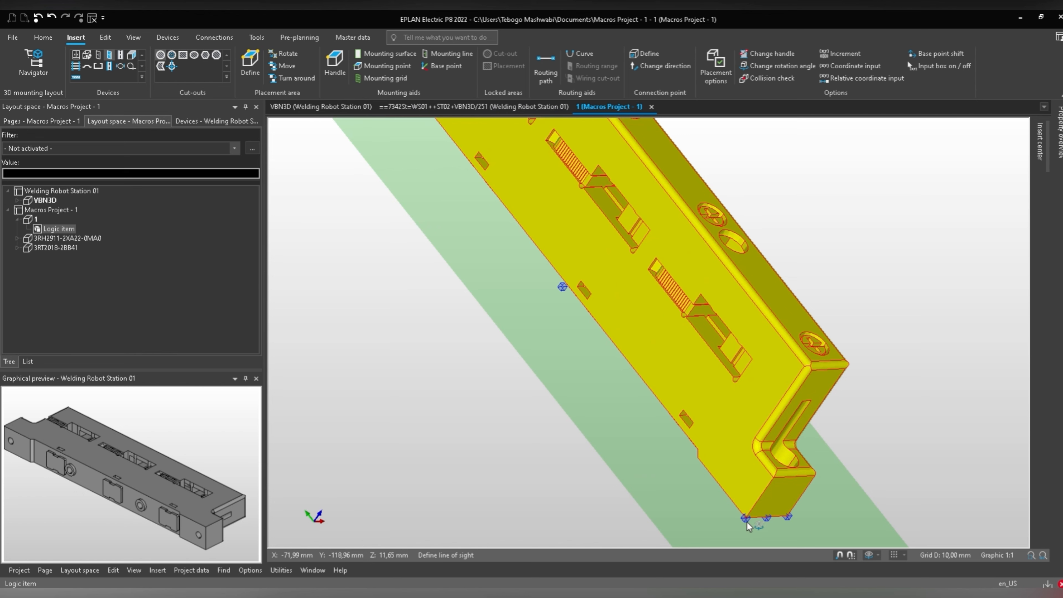
pyautogui.scroll(-4, 559, 294)
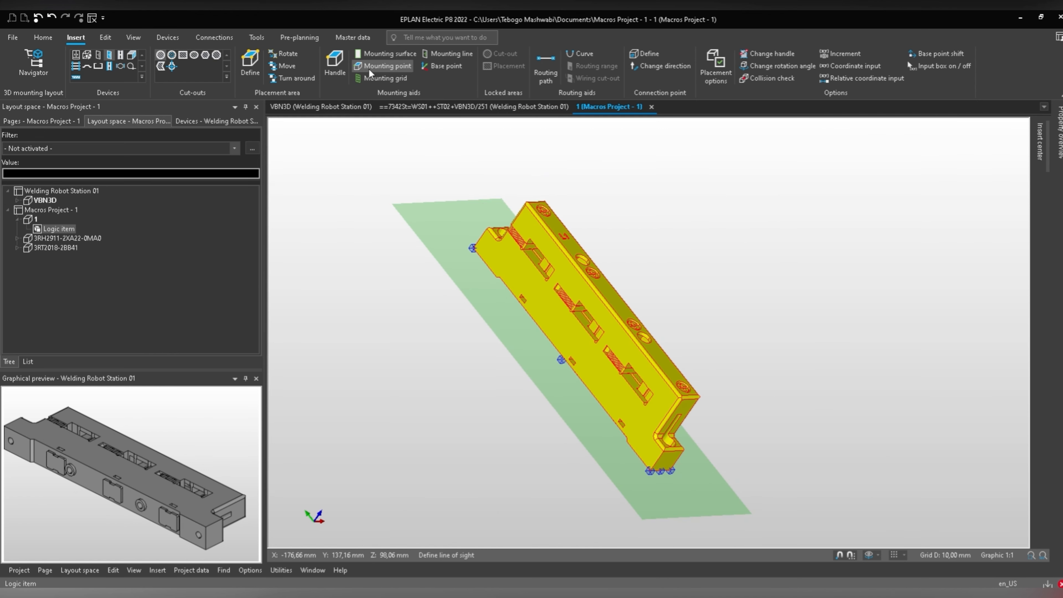
pyautogui.click(335, 61)
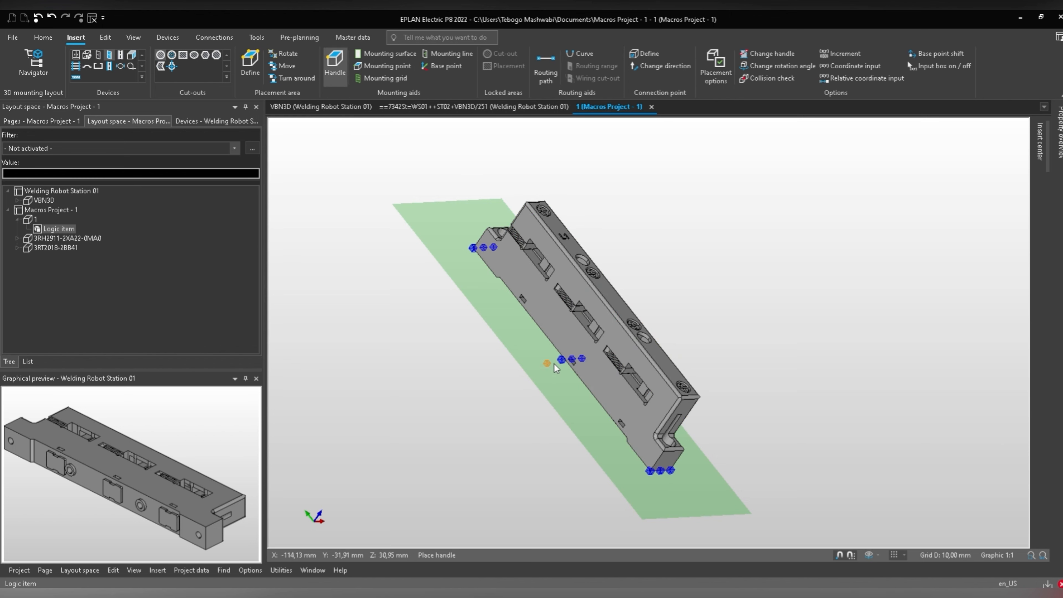
pyautogui.scroll(3, 561, 366)
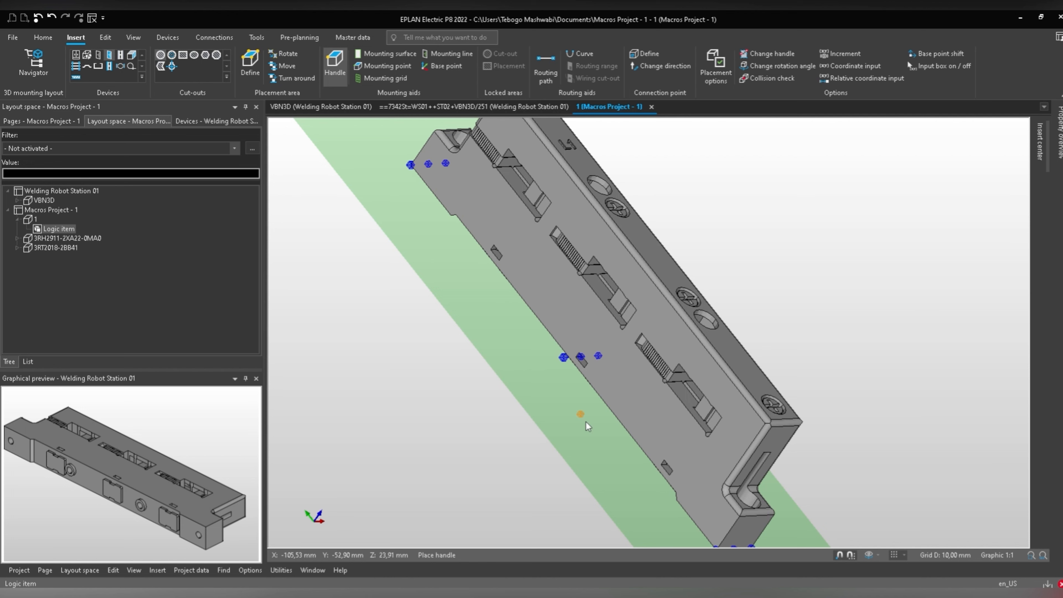
pyautogui.scroll(-2, 625, 453)
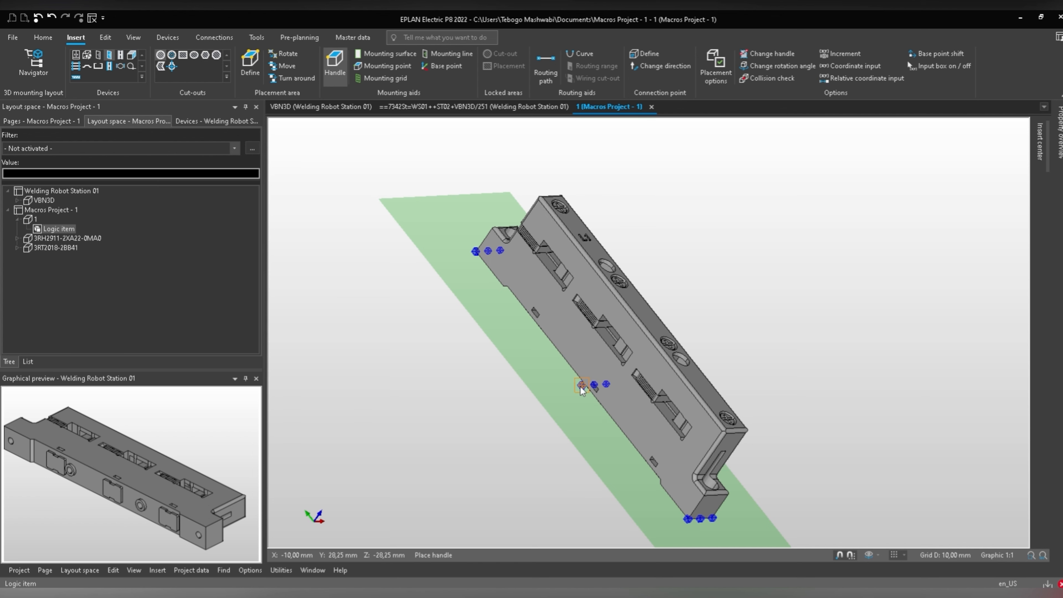
pyautogui.scroll(5, 582, 390)
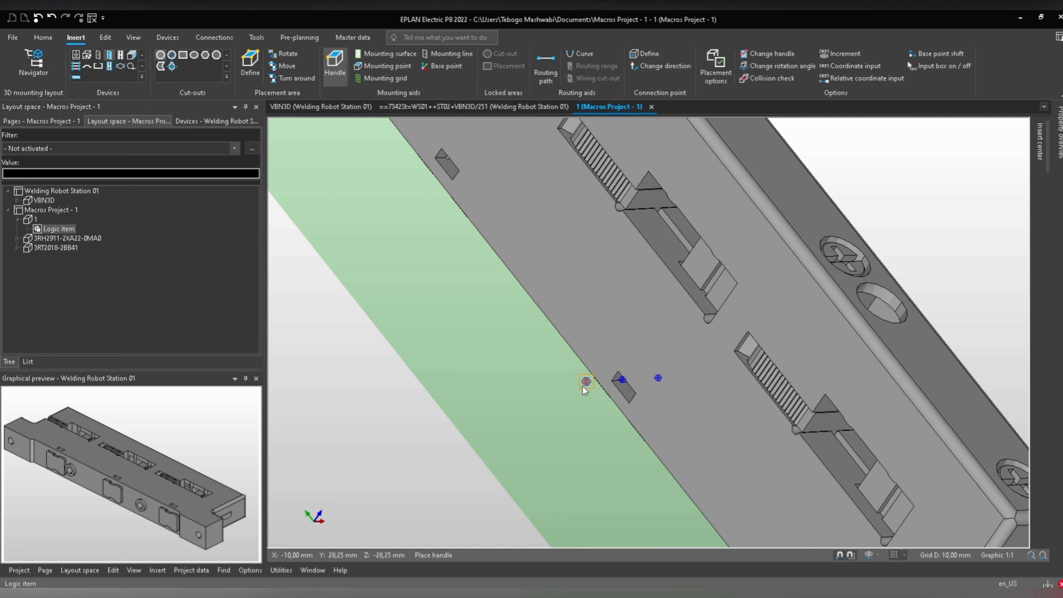
pyautogui.scroll(-3, 584, 389)
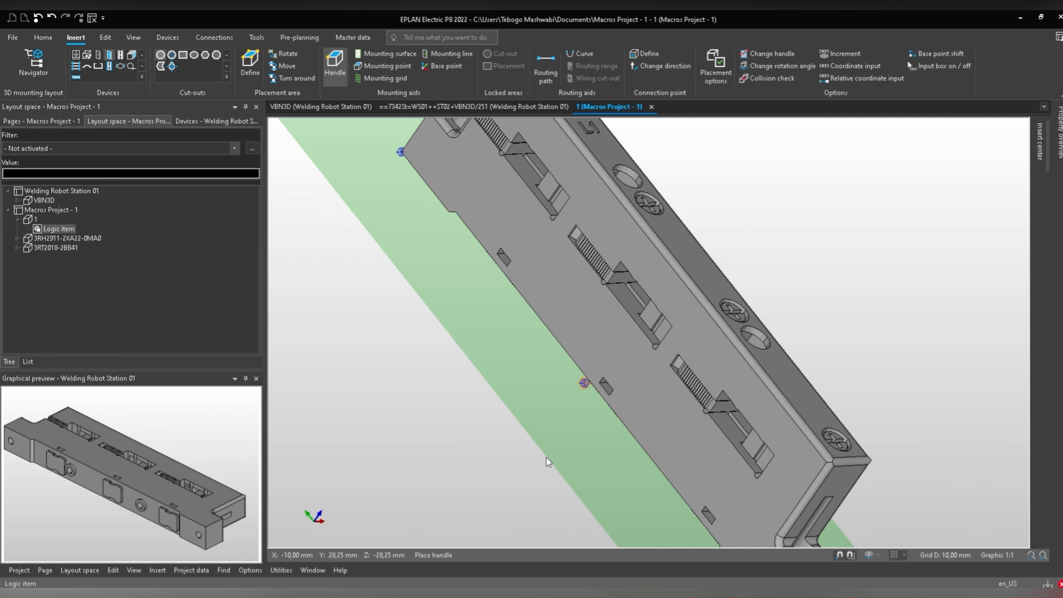
pyautogui.scroll(-5, 559, 433)
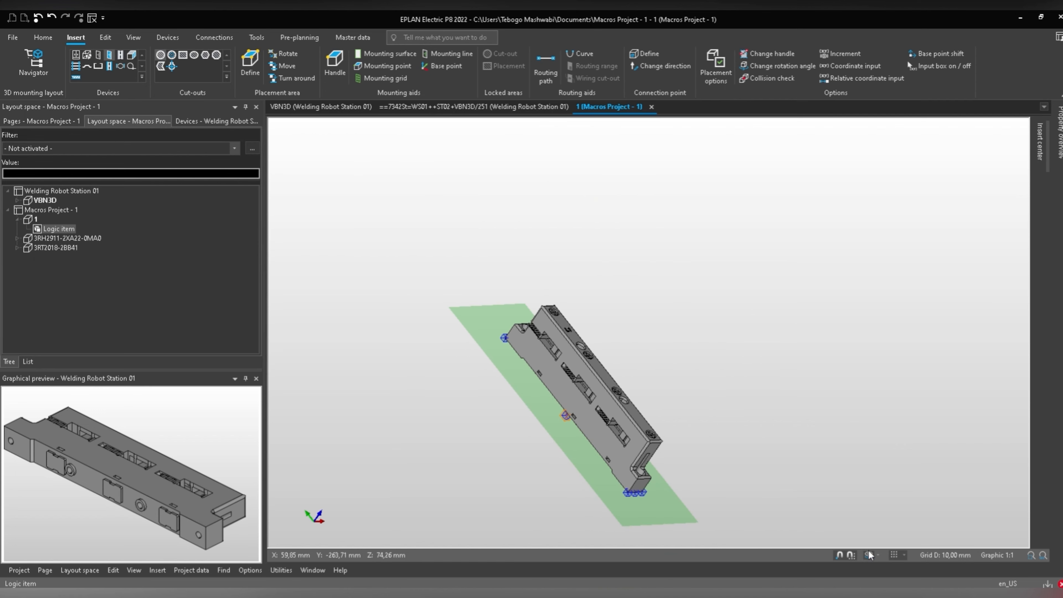
# Show the busbar support in an isometric view with its long side and placement area facing the viewer.
pyautogui.moveTo(863, 420); pyautogui.dragTo(773, 487, button='middle')
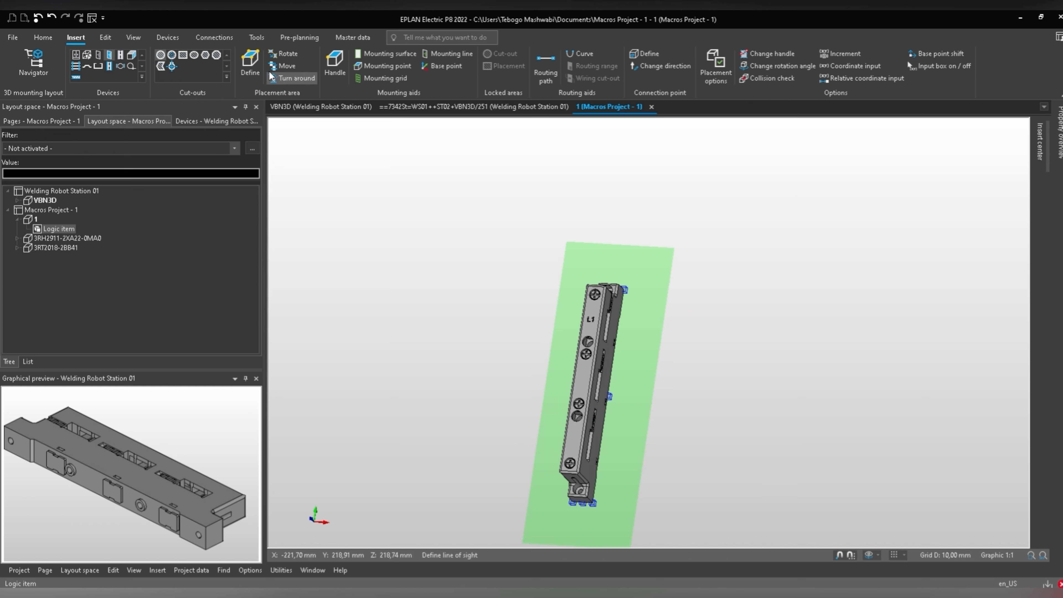
pyautogui.click(133, 38)
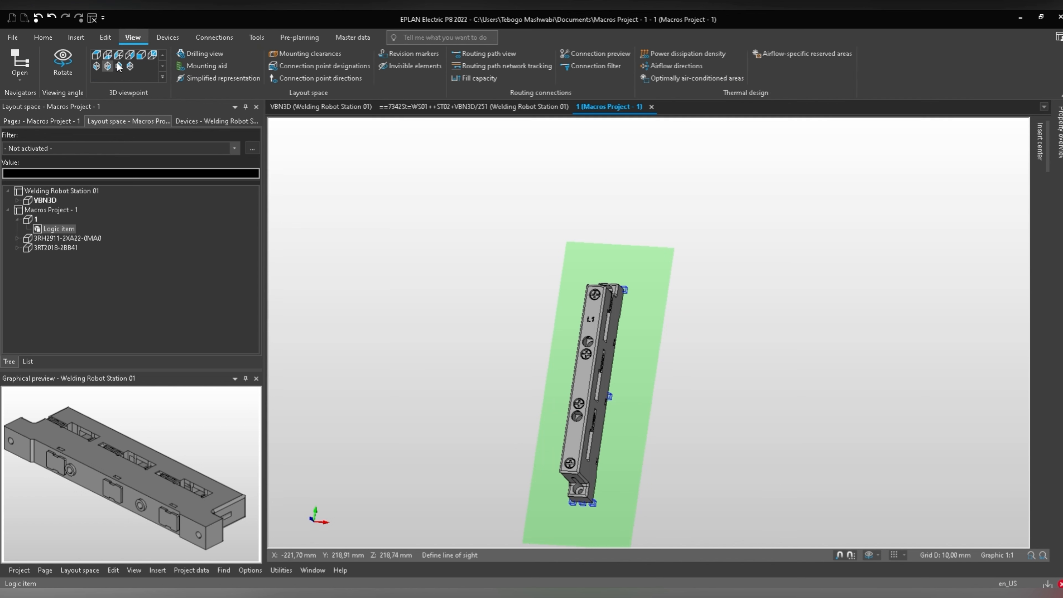
pyautogui.click(108, 66)
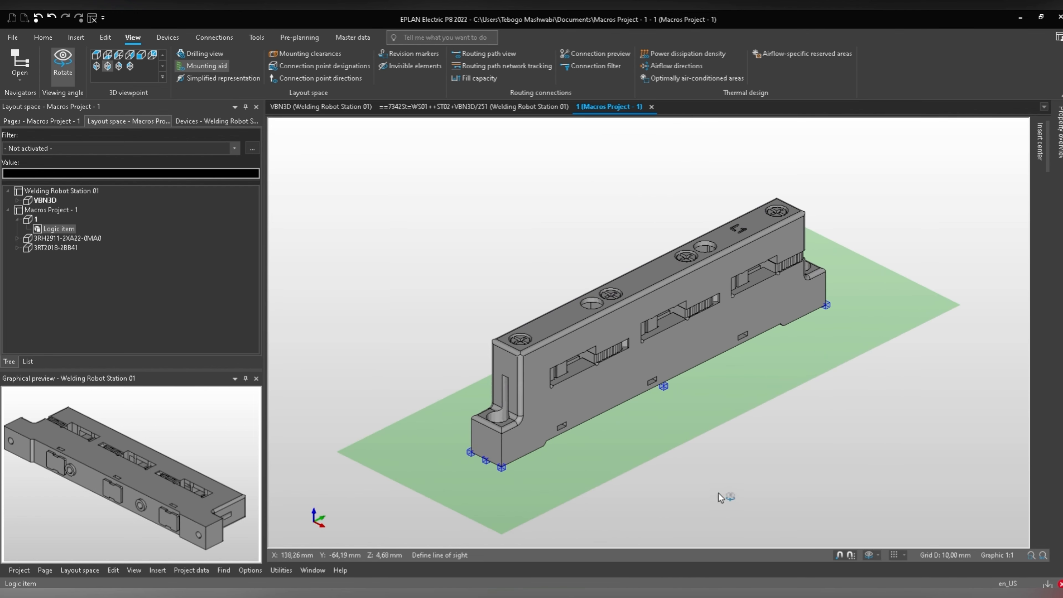
pyautogui.rightClick(727, 484)
pyautogui.click(801, 505)
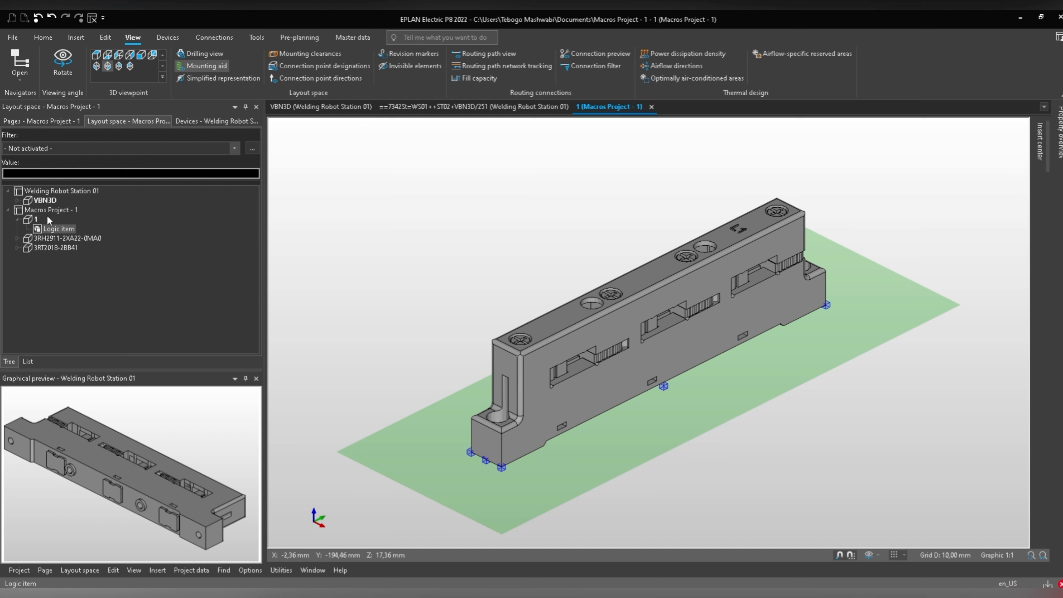
# Rename layout space 1 of the macros project to 9340010 in its properties, based on the number in its description.
pyautogui.click(28, 218)
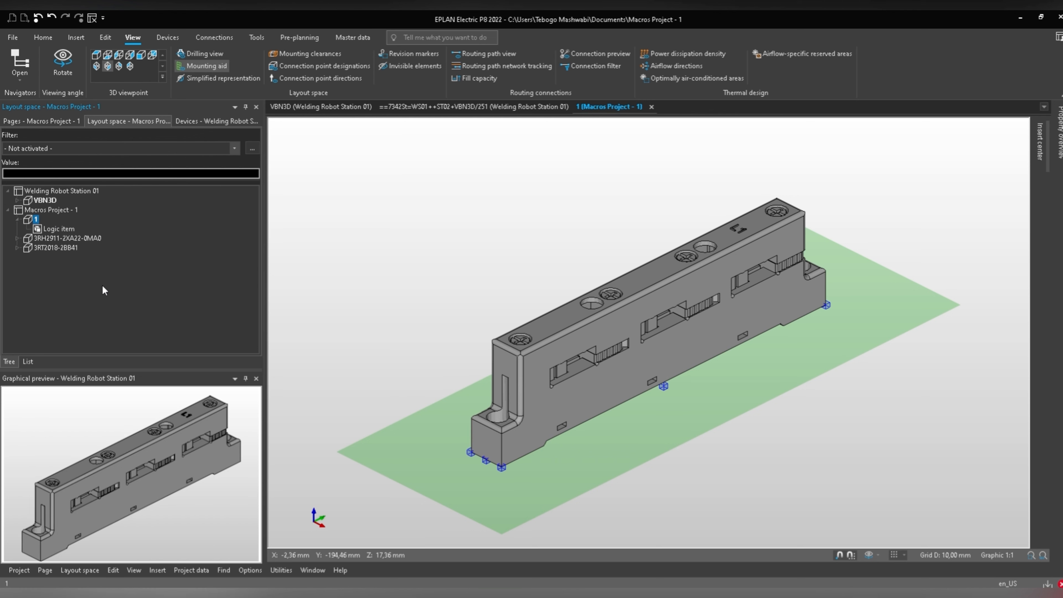
pyautogui.rightClick(31, 219)
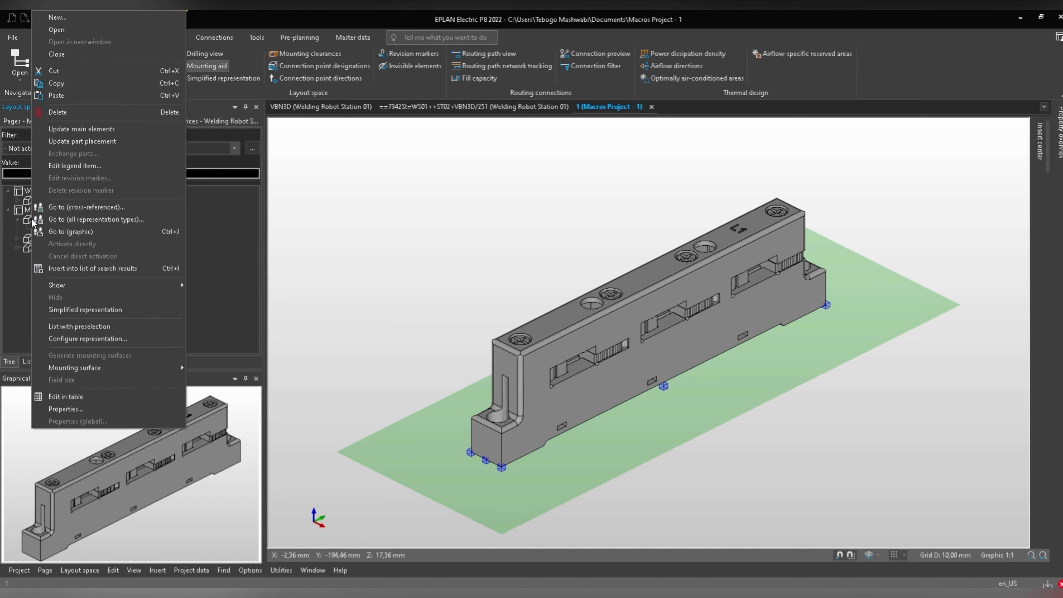
pyautogui.click(65, 408)
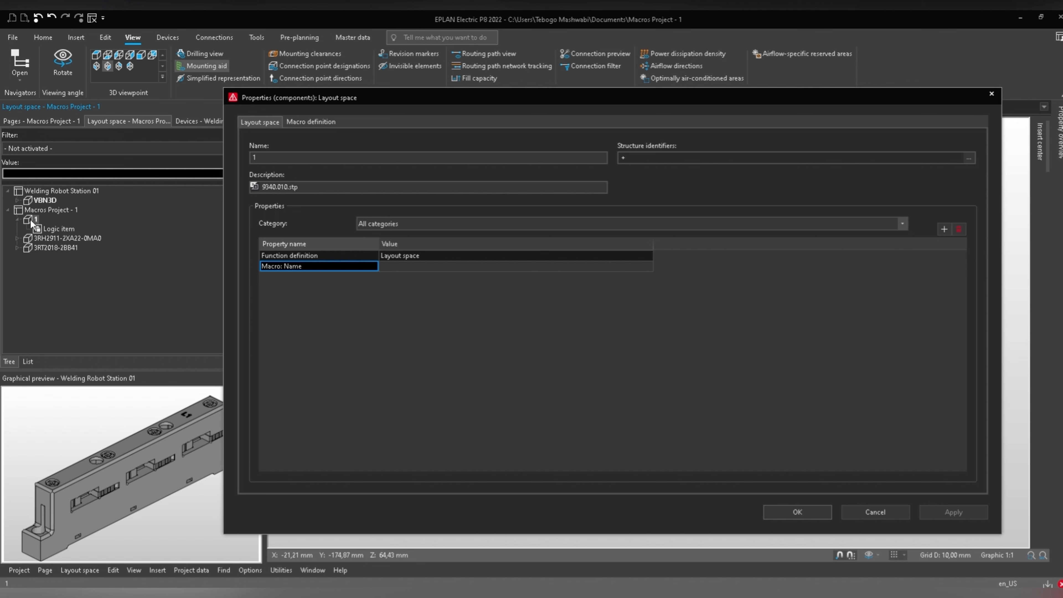
pyautogui.click(265, 158)
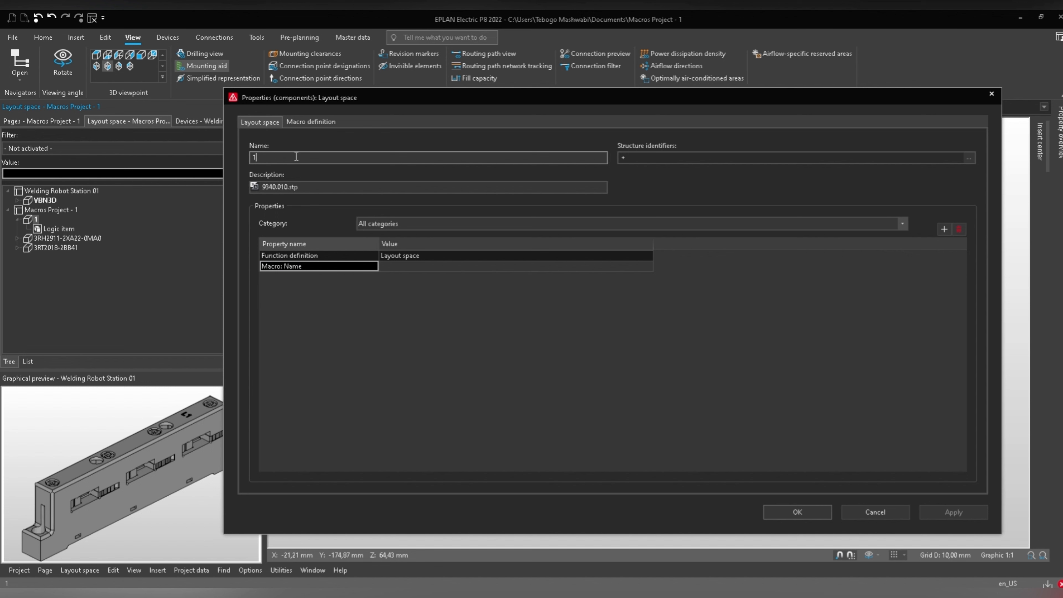
pyautogui.click(288, 186)
pyautogui.moveTo(288, 185); pyautogui.dragTo(249, 187)
pyautogui.hotkey('ctrl', 'c')
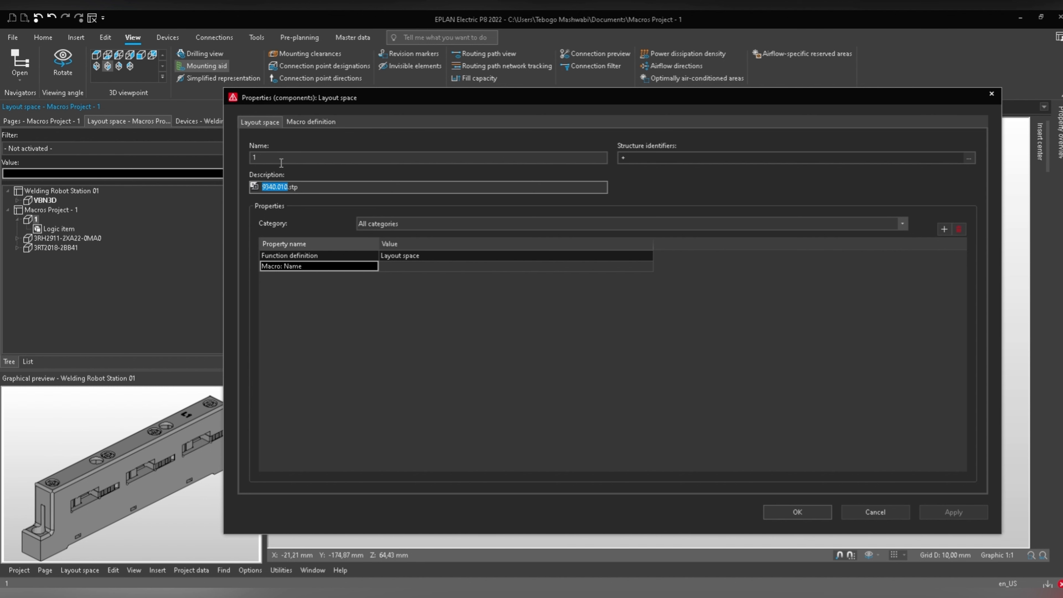
pyautogui.doubleClick(280, 158)
pyautogui.hotkey('ctrl', 'v')
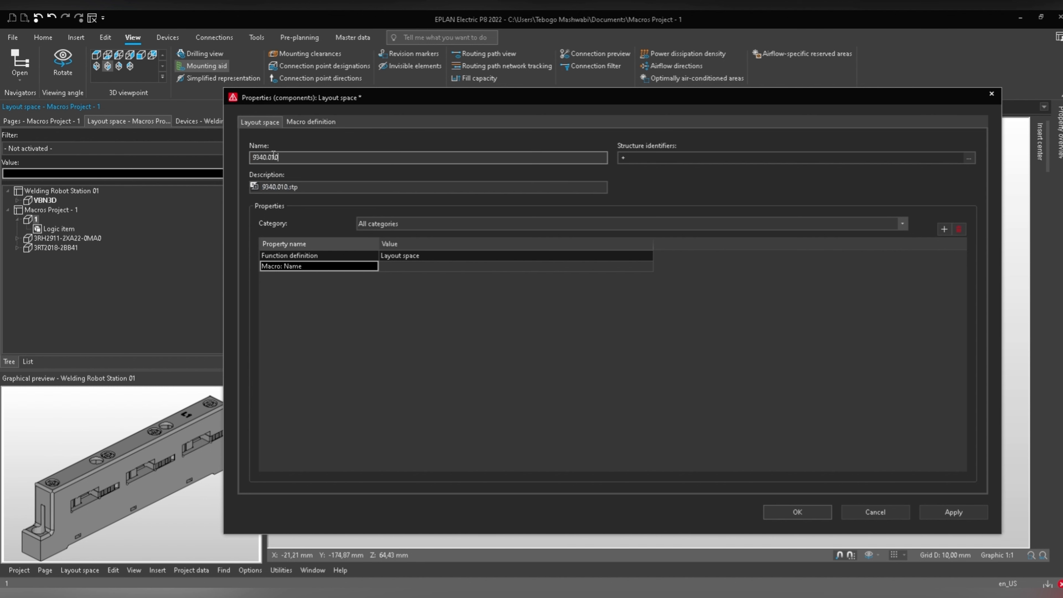
pyautogui.press('Left')
pyautogui.press('BackSpace')
pyautogui.hotkey('ctrl', 'a')
pyautogui.click(401, 309)
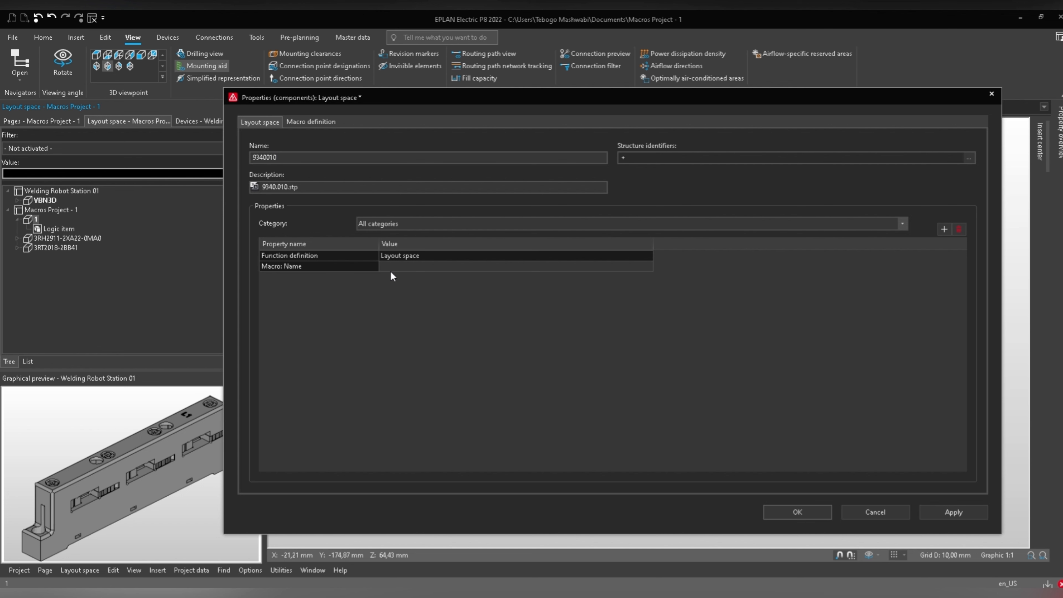
# Remove the Macro: Name property from the layout space properties and add it again from the property selection.
pyautogui.moveTo(398, 271)
pyautogui.click(319, 266)
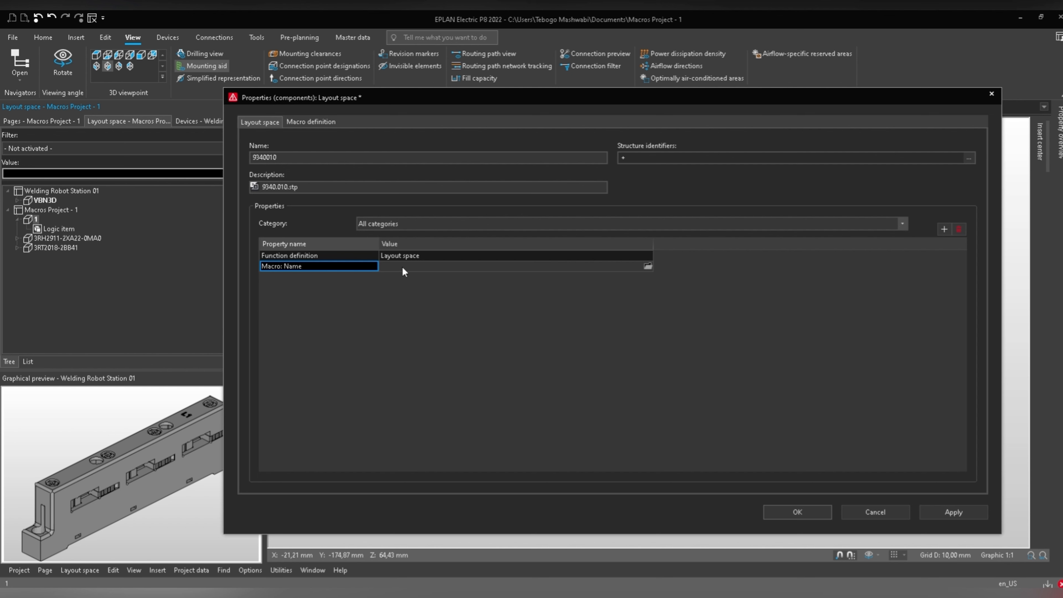
pyautogui.click(959, 229)
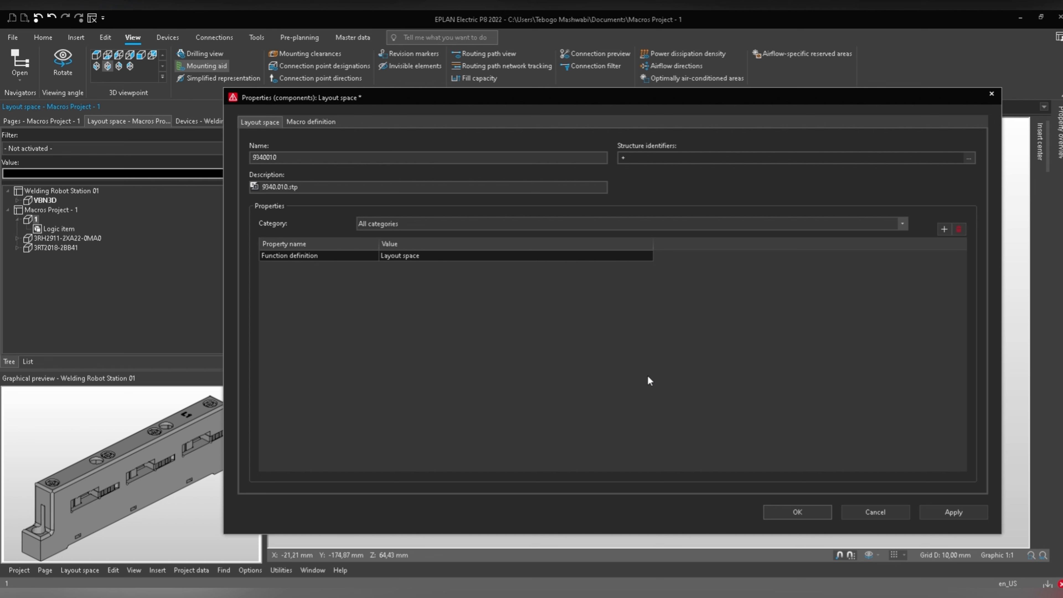
pyautogui.click(943, 229)
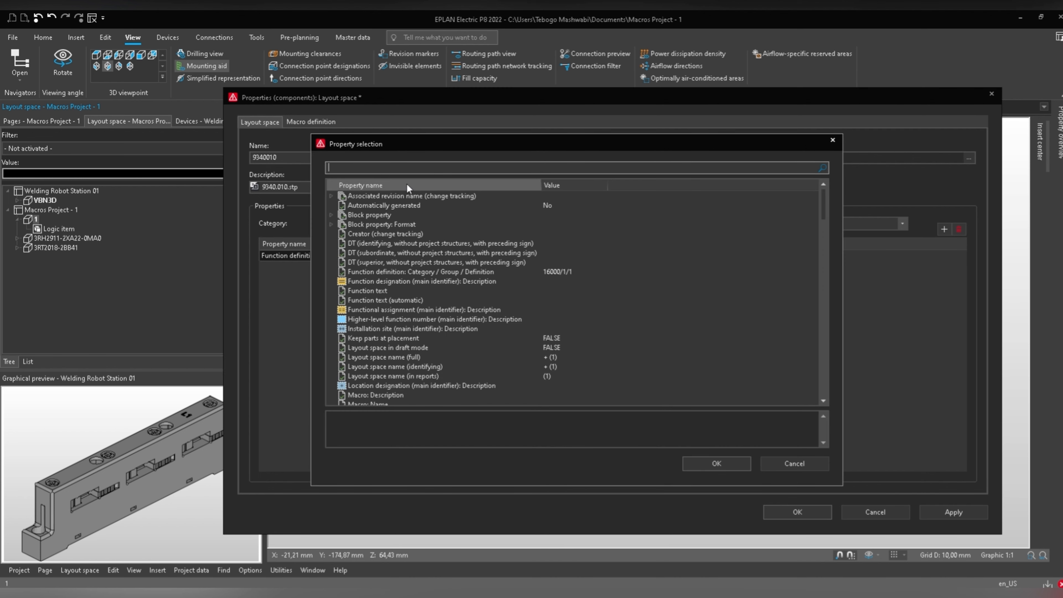
pyautogui.write('macro')
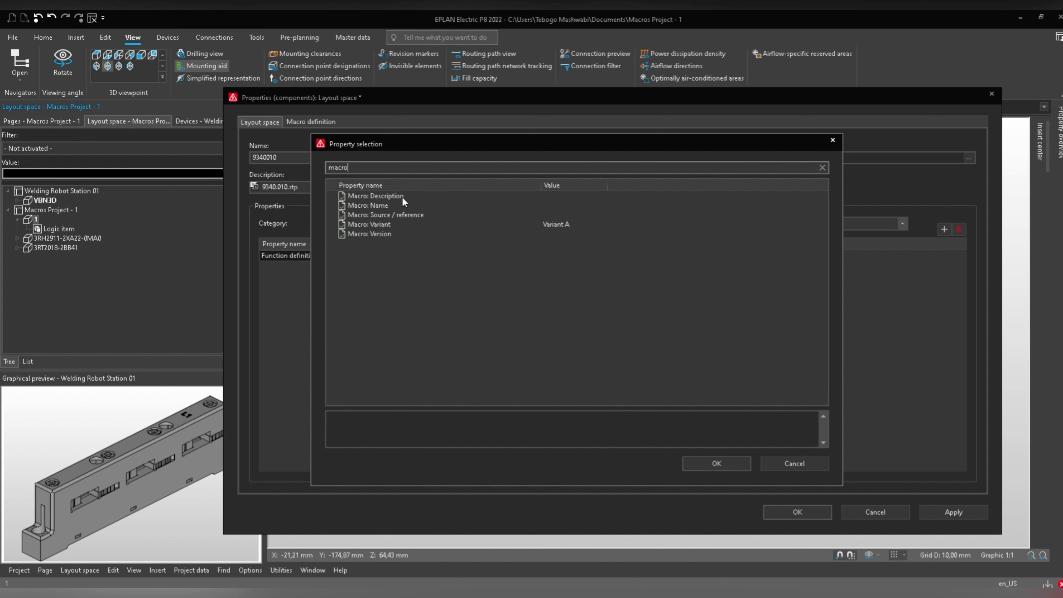
pyautogui.click(359, 205)
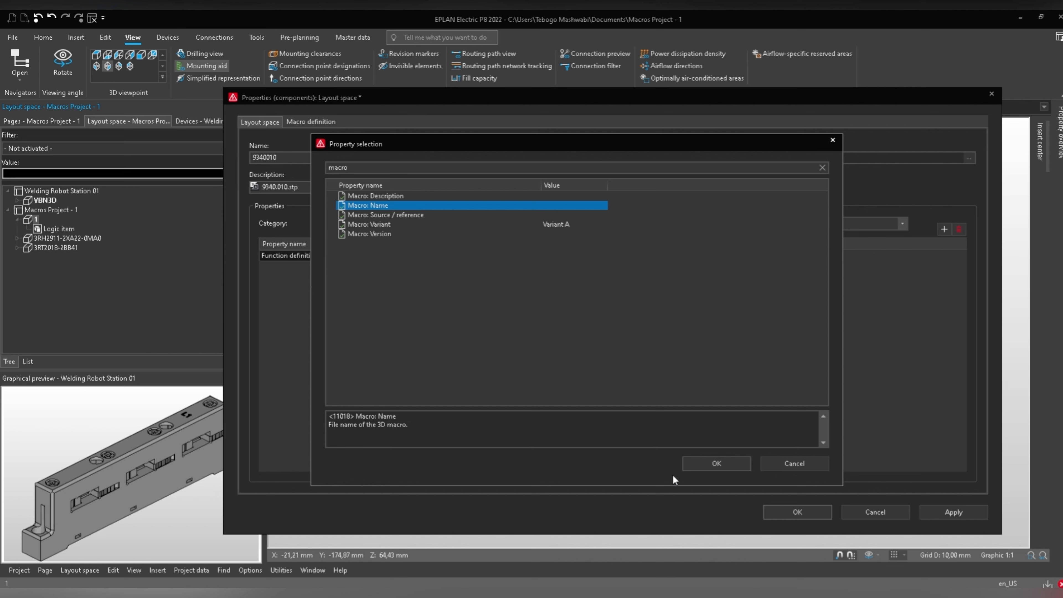
pyautogui.click(704, 465)
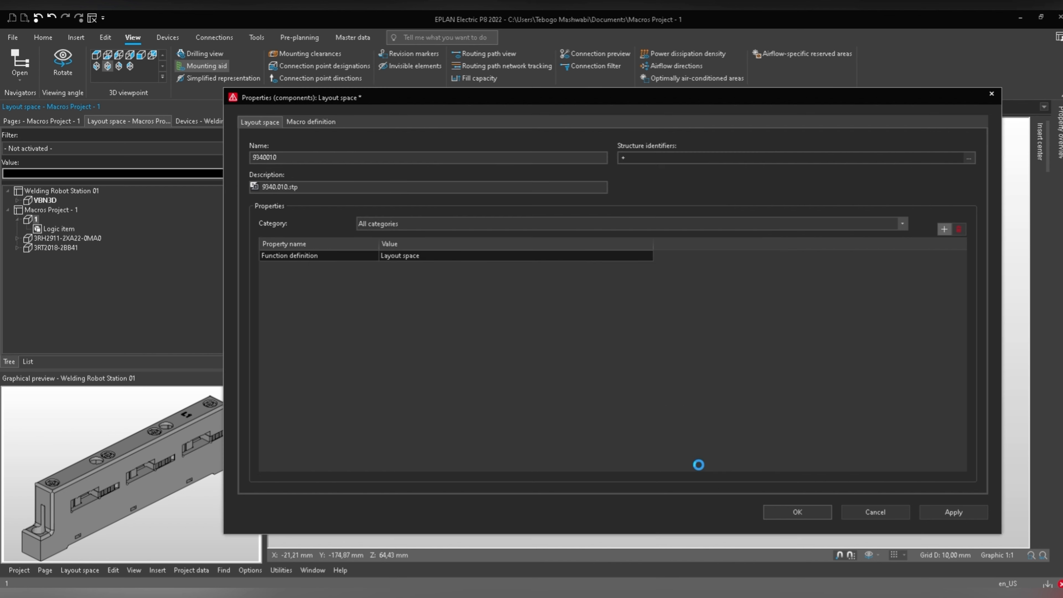
# Set the layout space's Macro: Name to 9340010_3D in the Rittal macro folder and apply the properties.
pyautogui.click(647, 266)
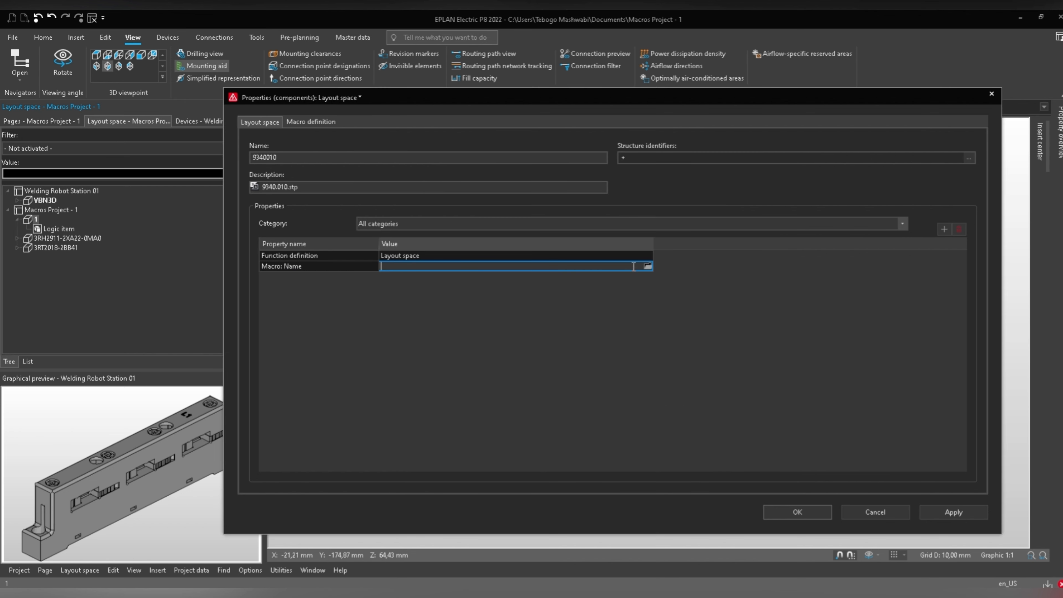
pyautogui.click(647, 266)
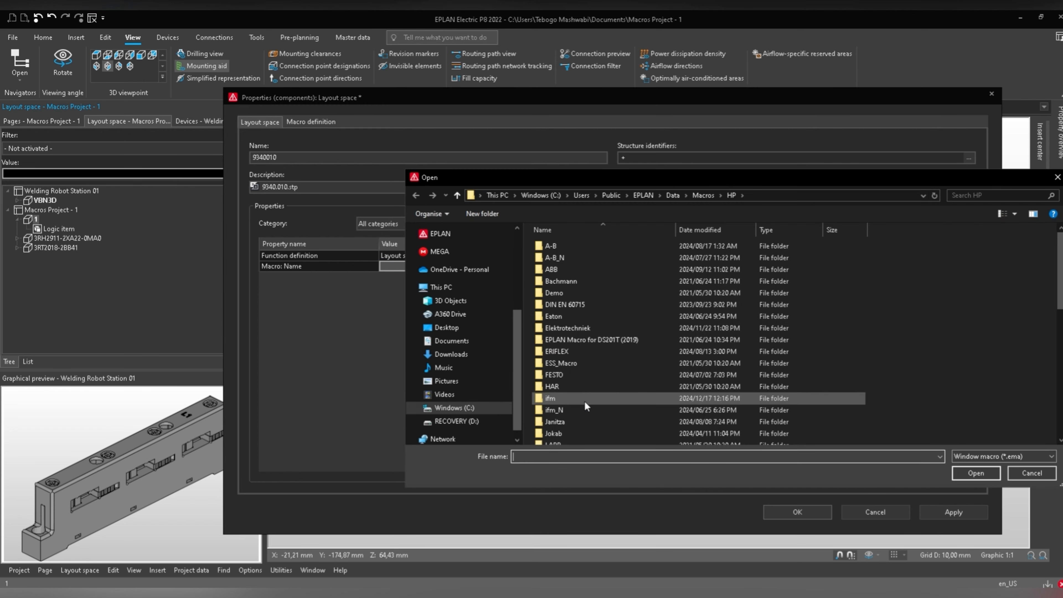
pyautogui.scroll(-5, 599, 351)
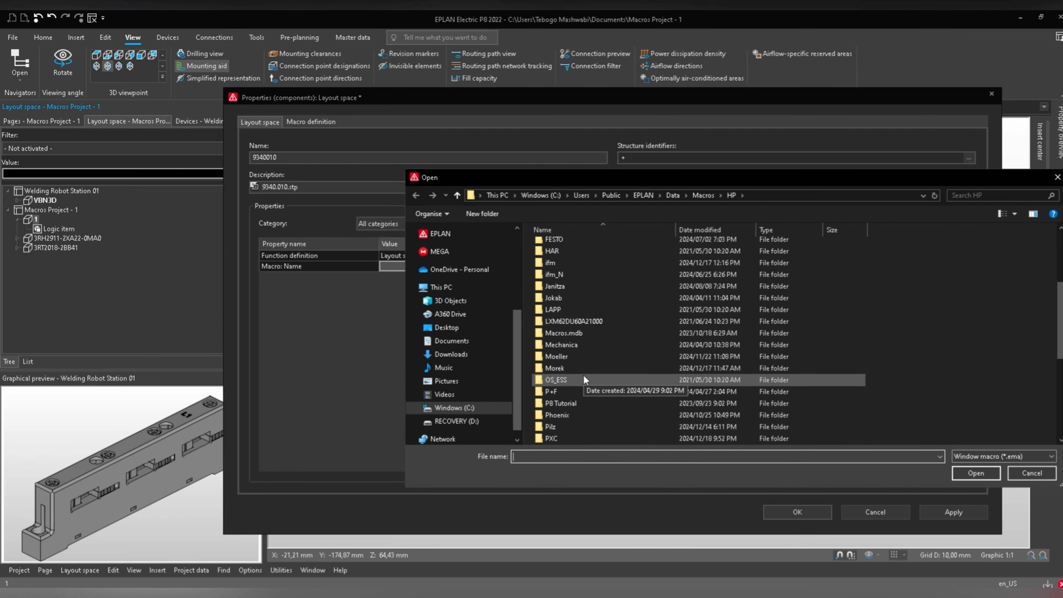
pyautogui.scroll(-2, 569, 409)
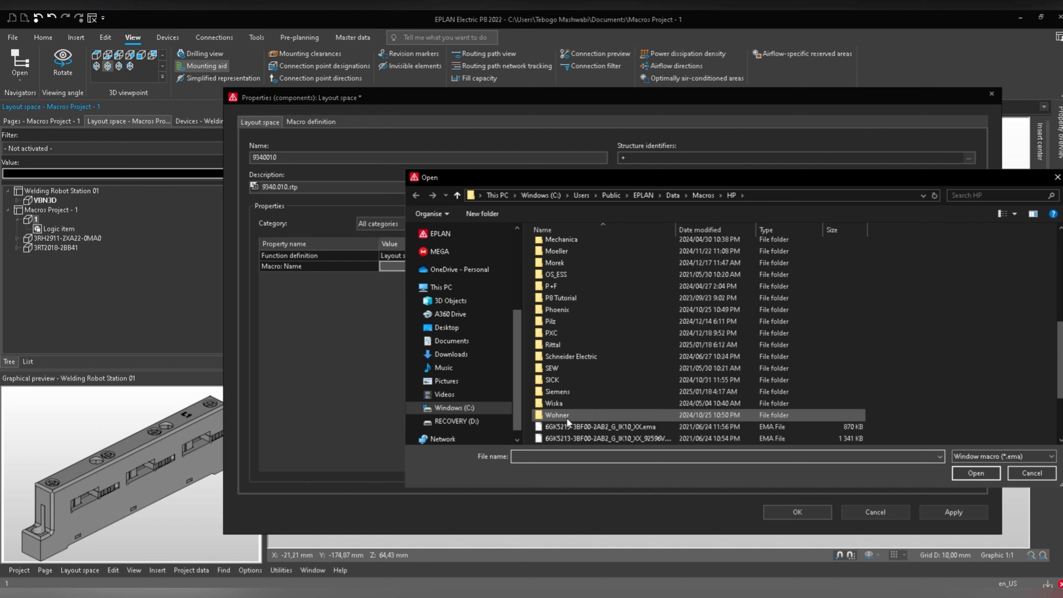
pyautogui.click(556, 345)
pyautogui.doubleClick(556, 344)
pyautogui.scroll(-1, 615, 386)
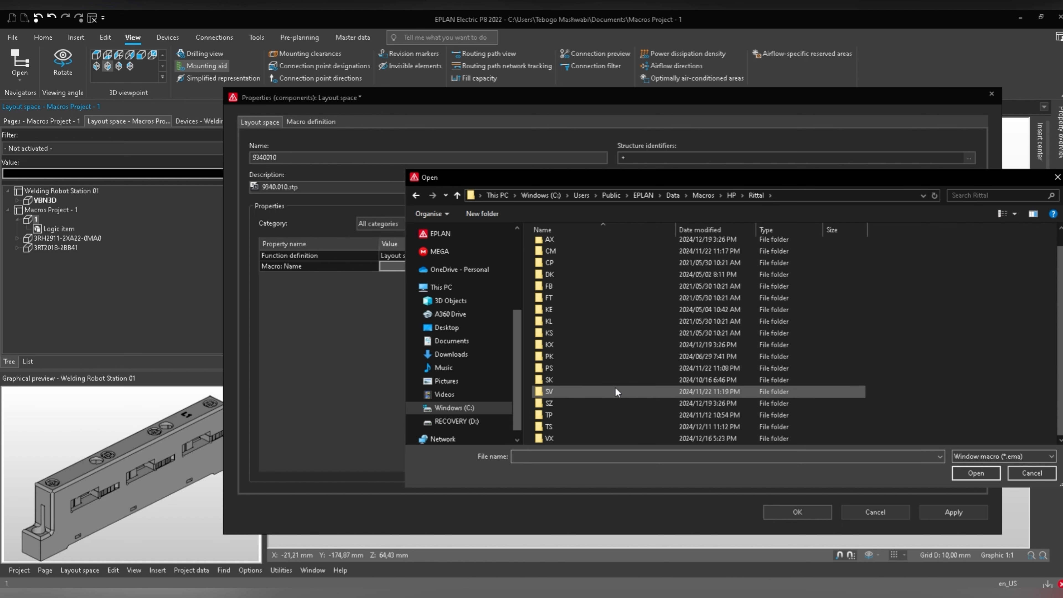
pyautogui.click(548, 456)
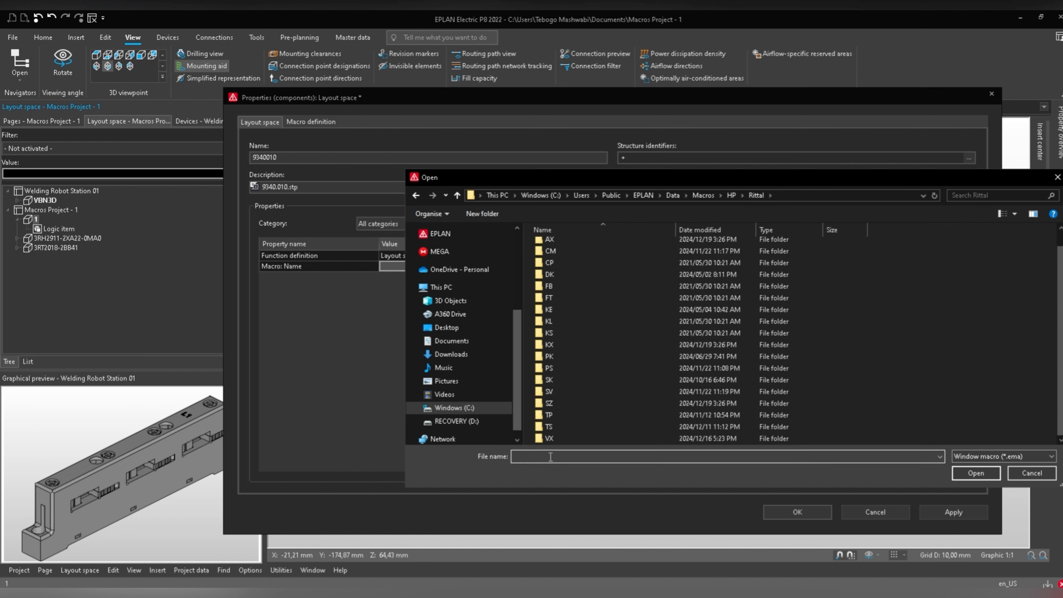
pyautogui.write('9340010_3D')
pyautogui.moveTo(540, 457); pyautogui.dragTo(555, 456)
pyautogui.click(975, 473)
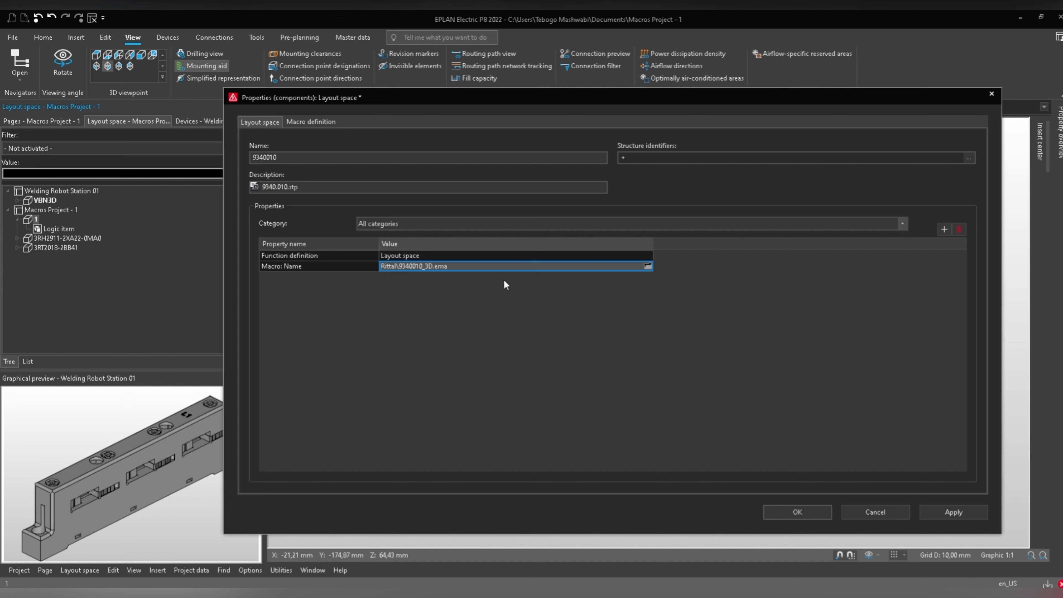
pyautogui.click(809, 511)
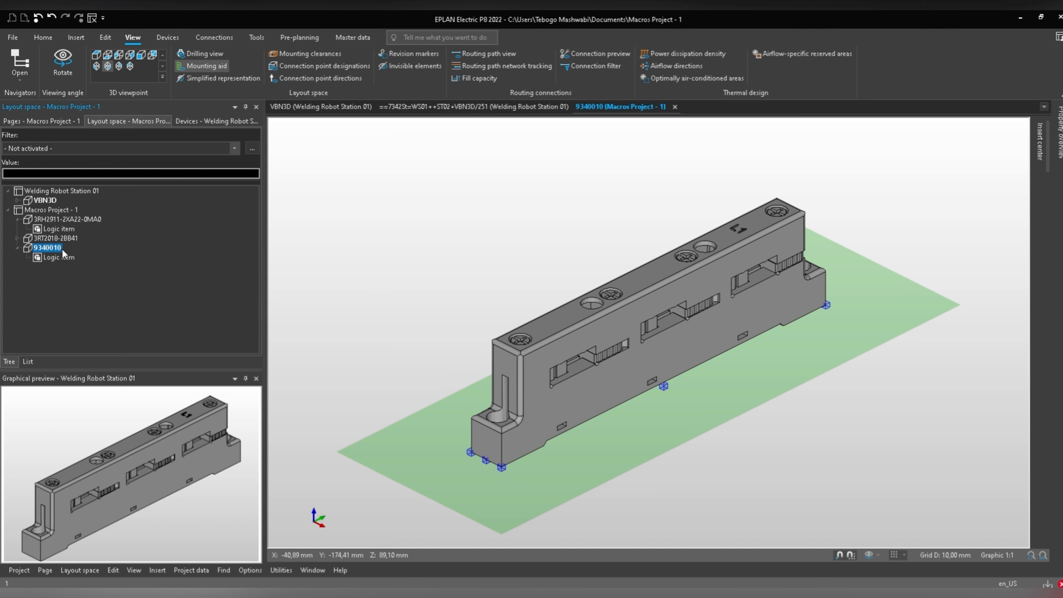
# Generate the macro automatically from layout space 9340010, overwriting existing macros and without applying it to the entire project.
pyautogui.click(356, 38)
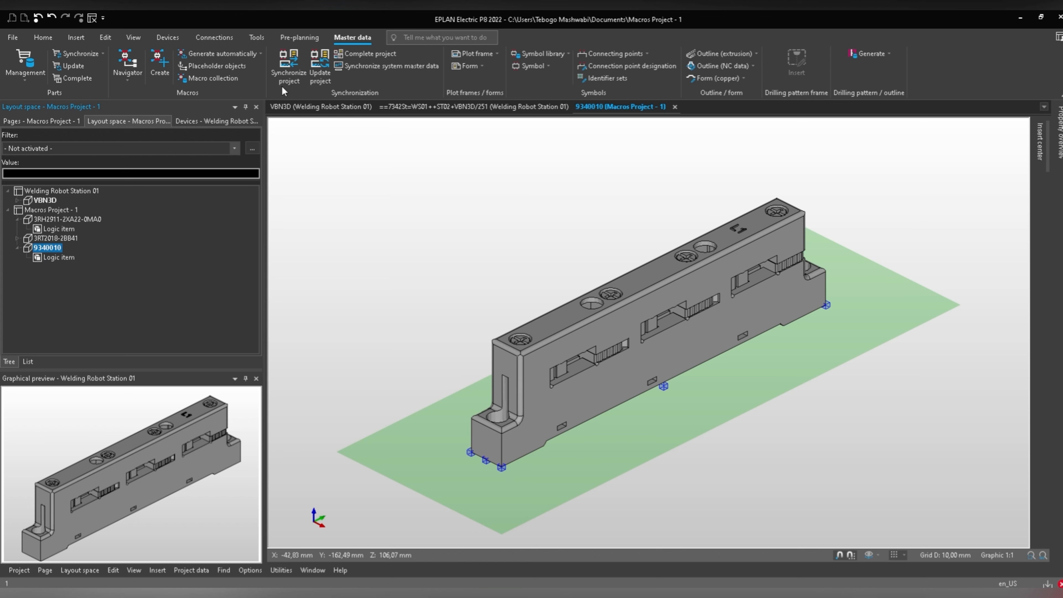
pyautogui.click(212, 54)
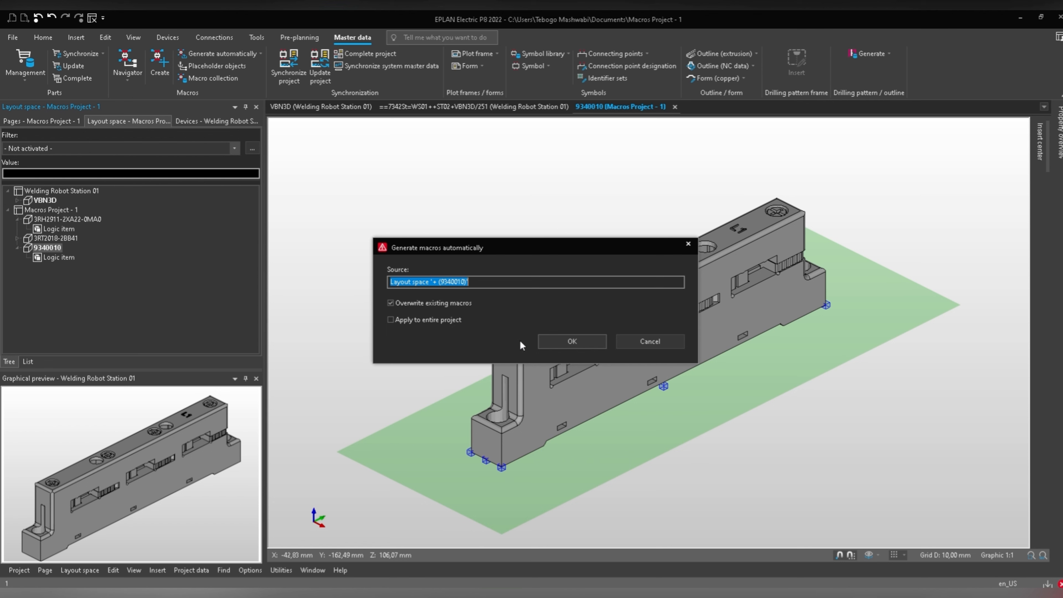
pyautogui.click(572, 342)
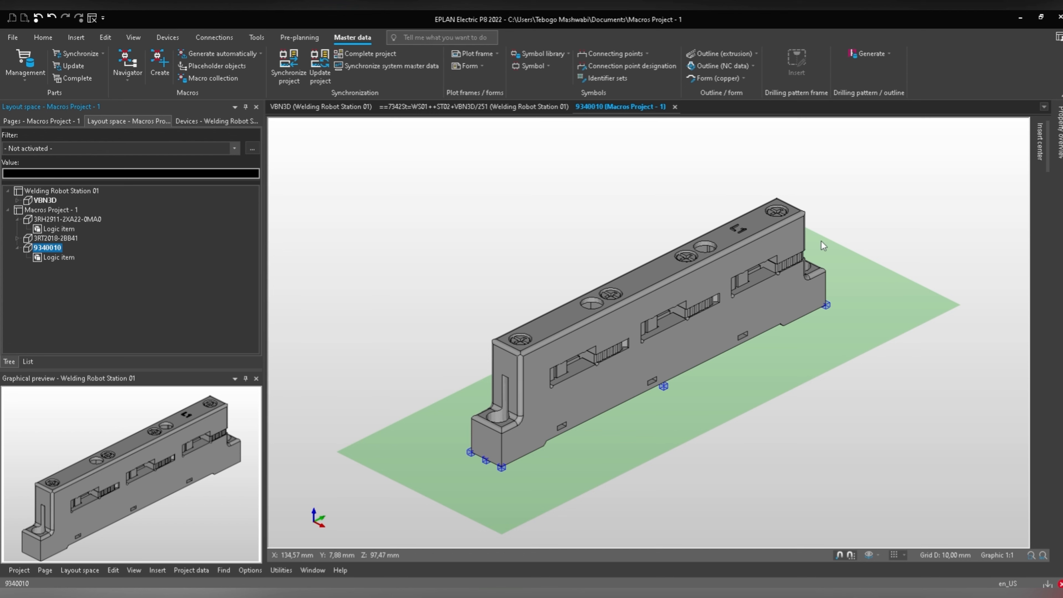
# Create a new component under Mechanics, Busbars, Rail in parts management and open its full property list.
pyautogui.click(21, 58)
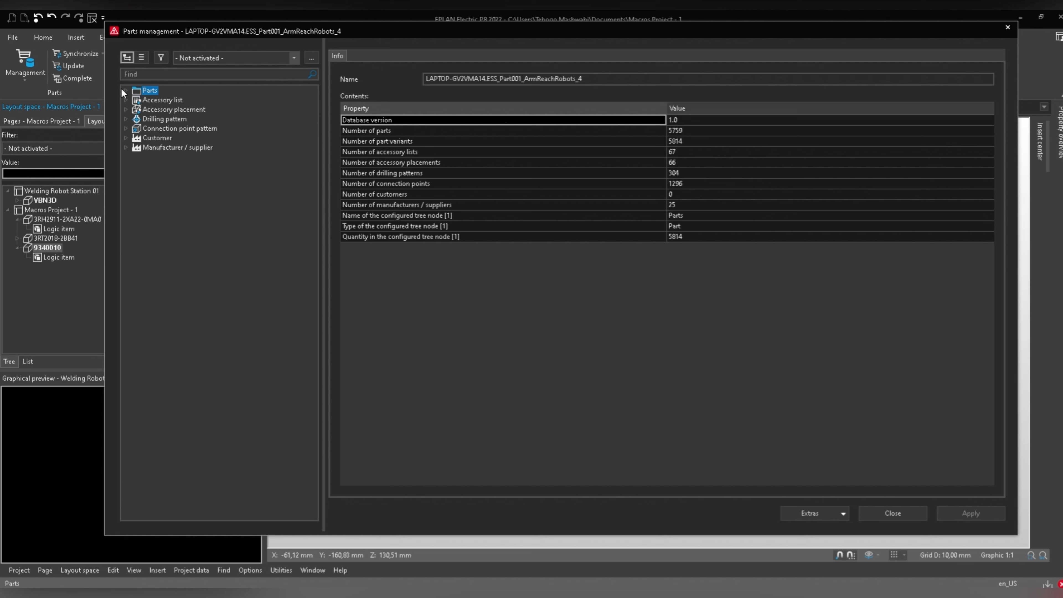
pyautogui.click(125, 90)
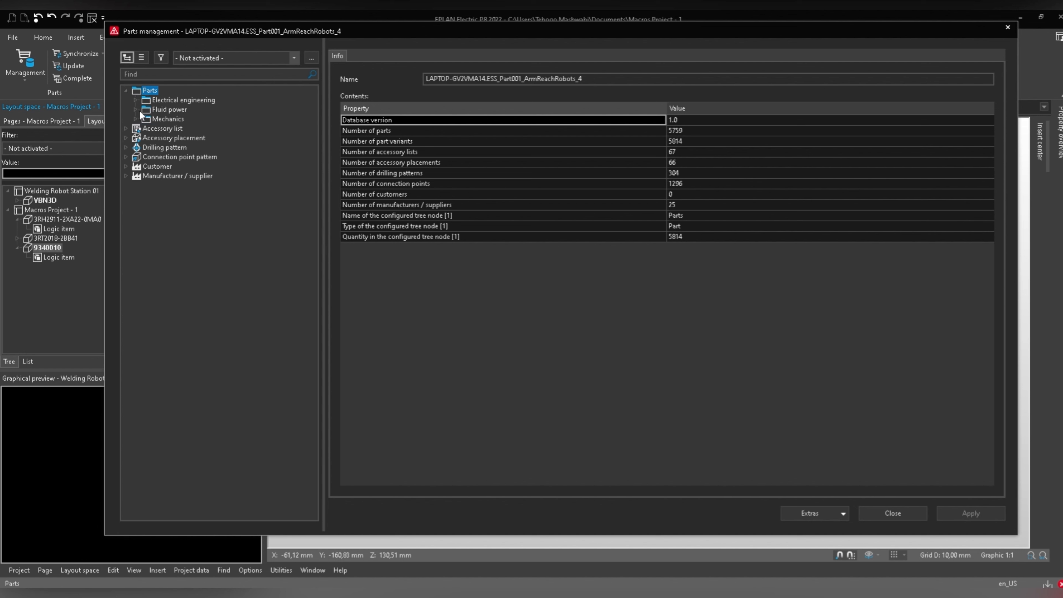
pyautogui.click(137, 121)
pyautogui.click(136, 119)
pyautogui.click(143, 139)
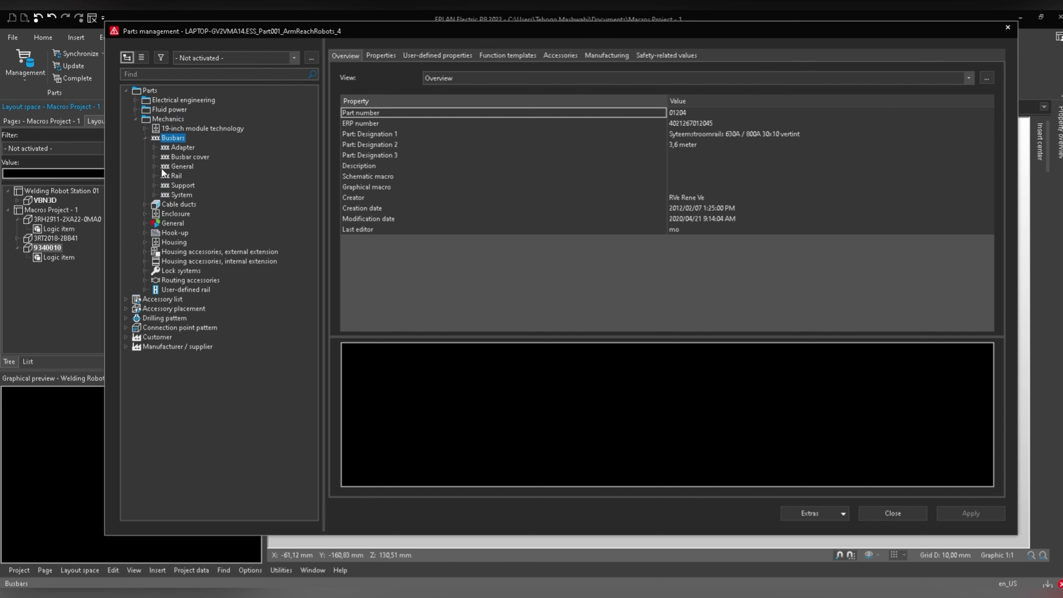
pyautogui.click(156, 176)
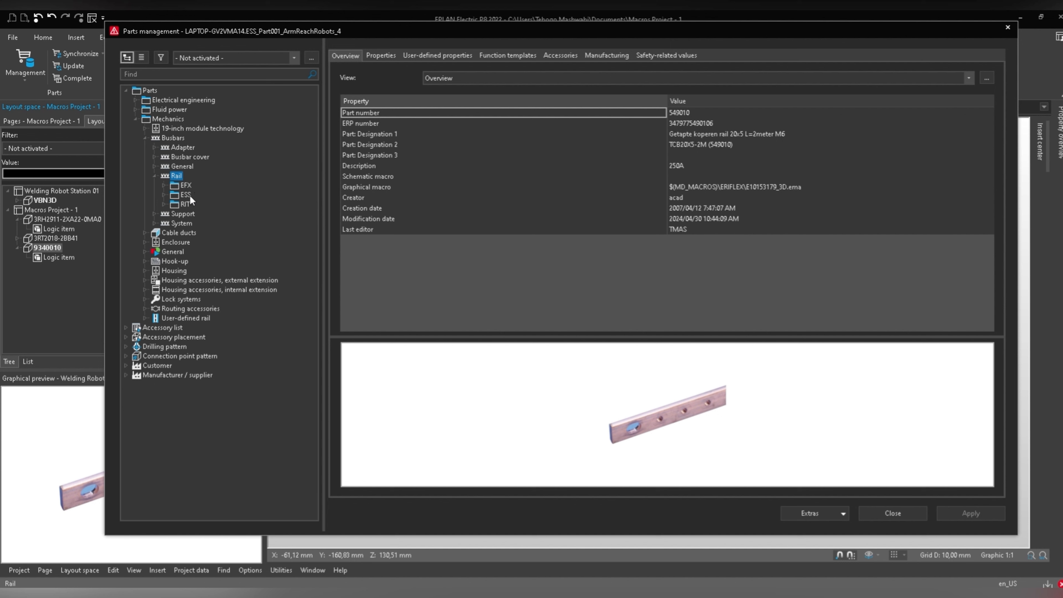
pyautogui.rightClick(170, 175)
pyautogui.moveTo(196, 181)
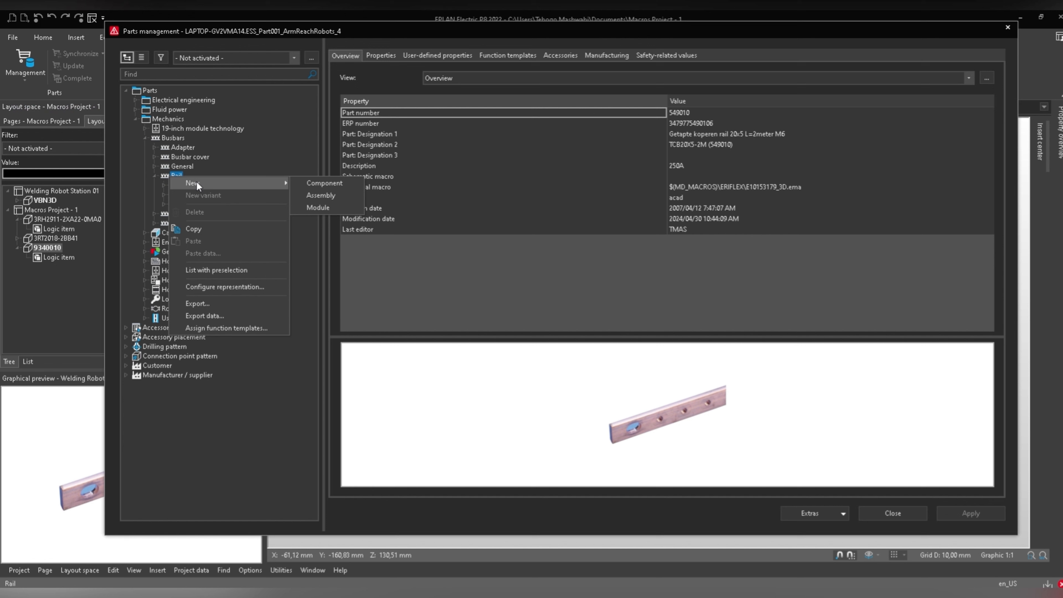
pyautogui.click(319, 183)
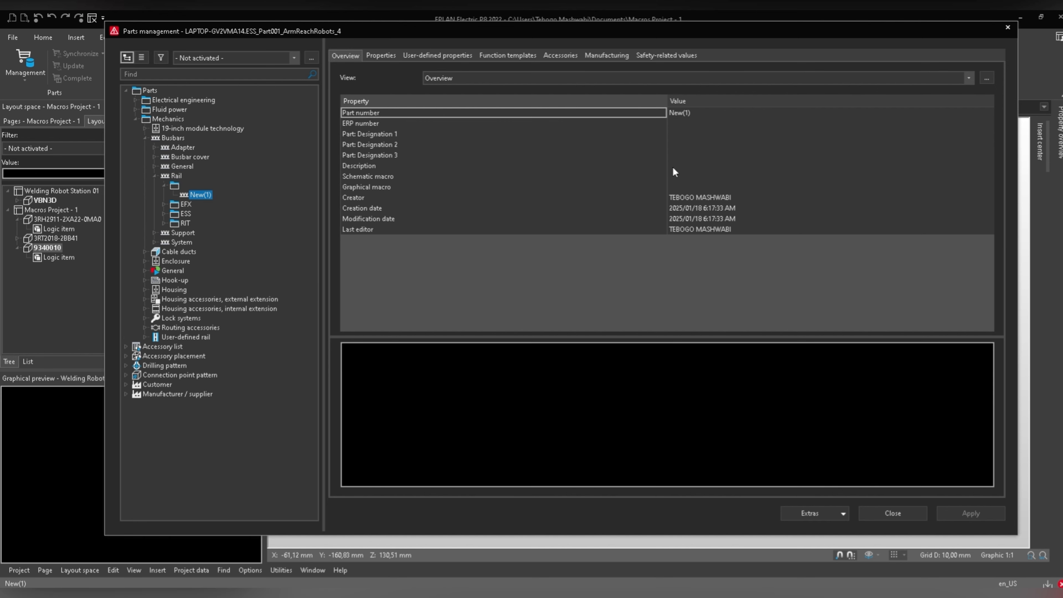
pyautogui.click(381, 56)
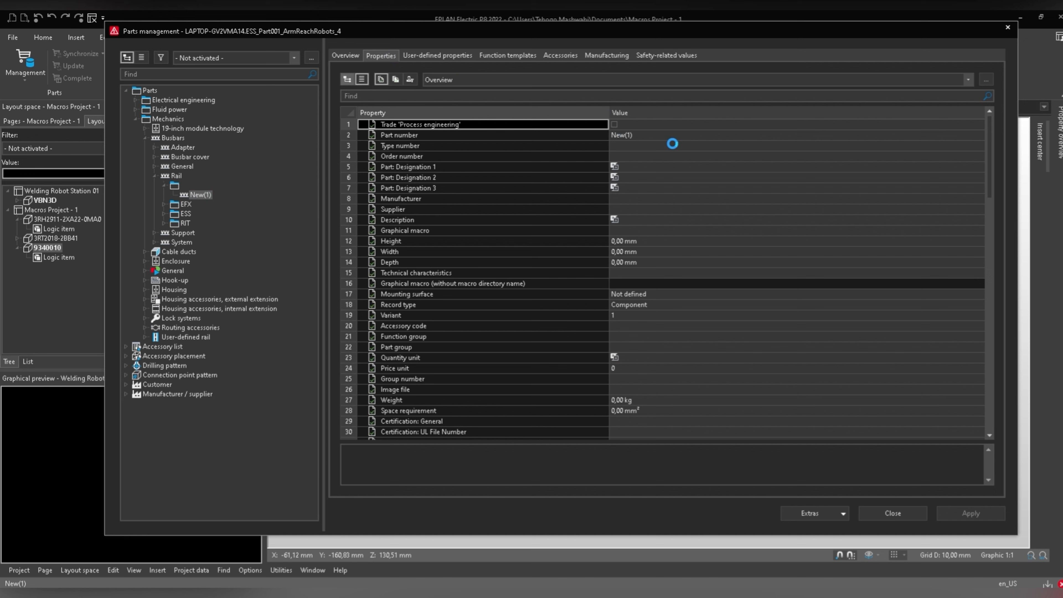
# Set the new rail's part number and type number to UdemyRail_3F and its manufacturer to Udemy.
pyautogui.click(639, 138)
pyautogui.click(638, 137)
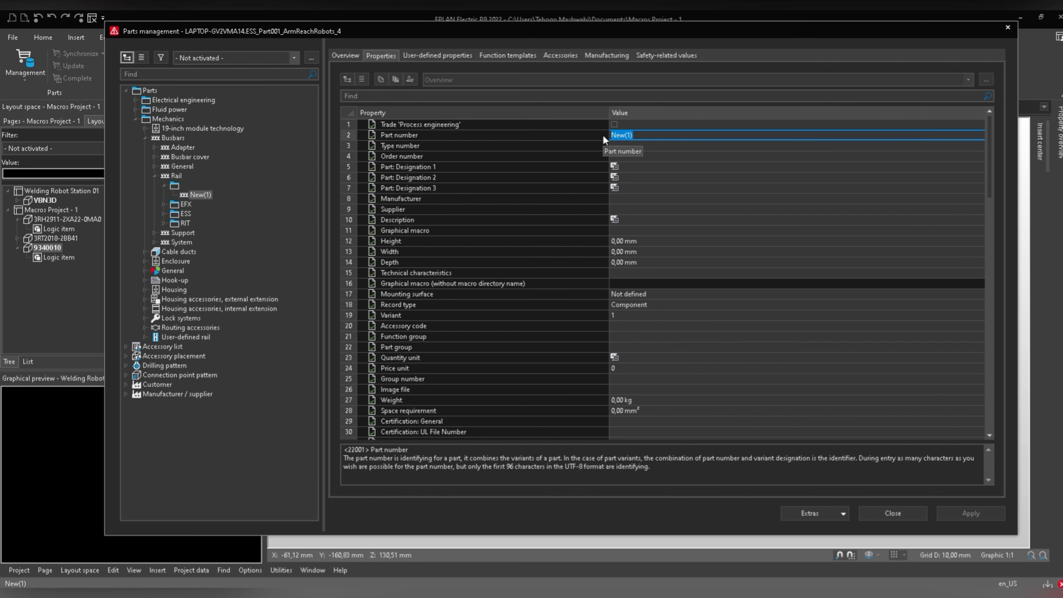
pyautogui.write('Udemy')
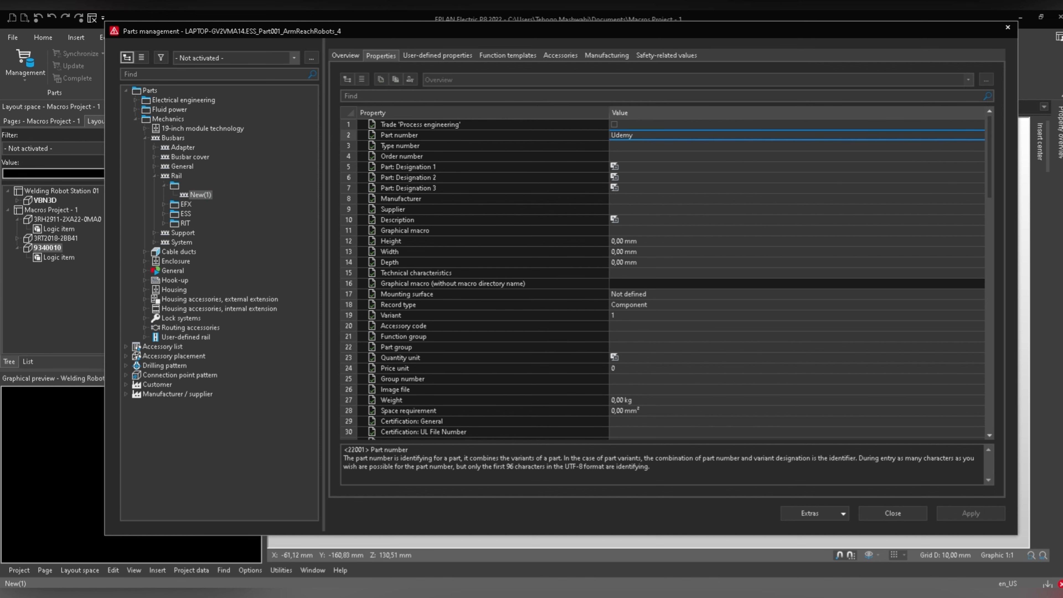
pyautogui.write('Rail_3F')
pyautogui.moveTo(663, 135); pyautogui.dragTo(606, 136)
pyautogui.hotkey('ctrl', 'c')
pyautogui.click(649, 146)
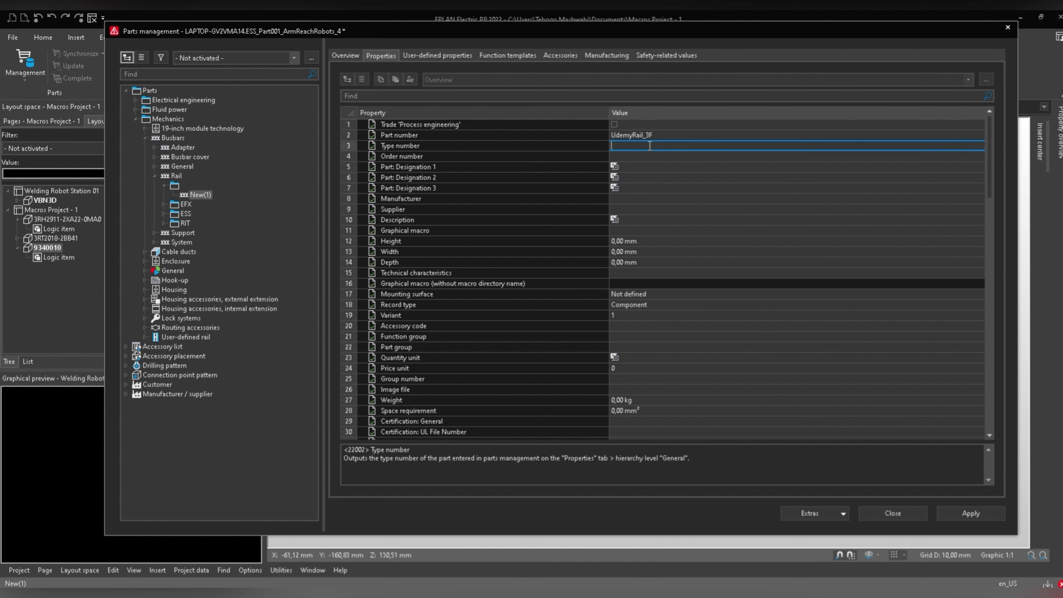
pyautogui.hotkey('ctrl', 'v')
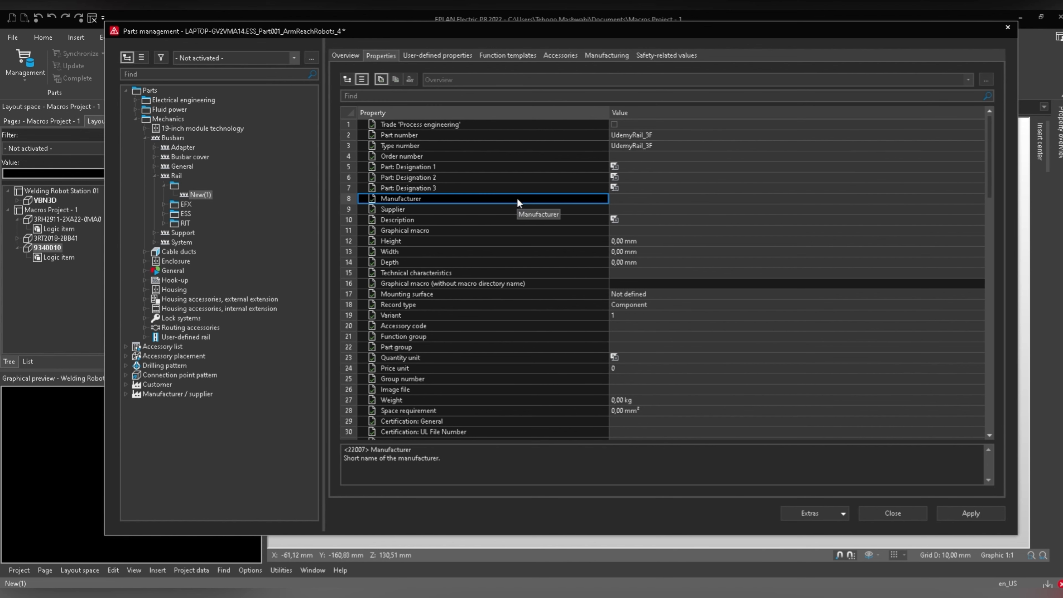
pyautogui.click(664, 198)
pyautogui.write('Udemy')
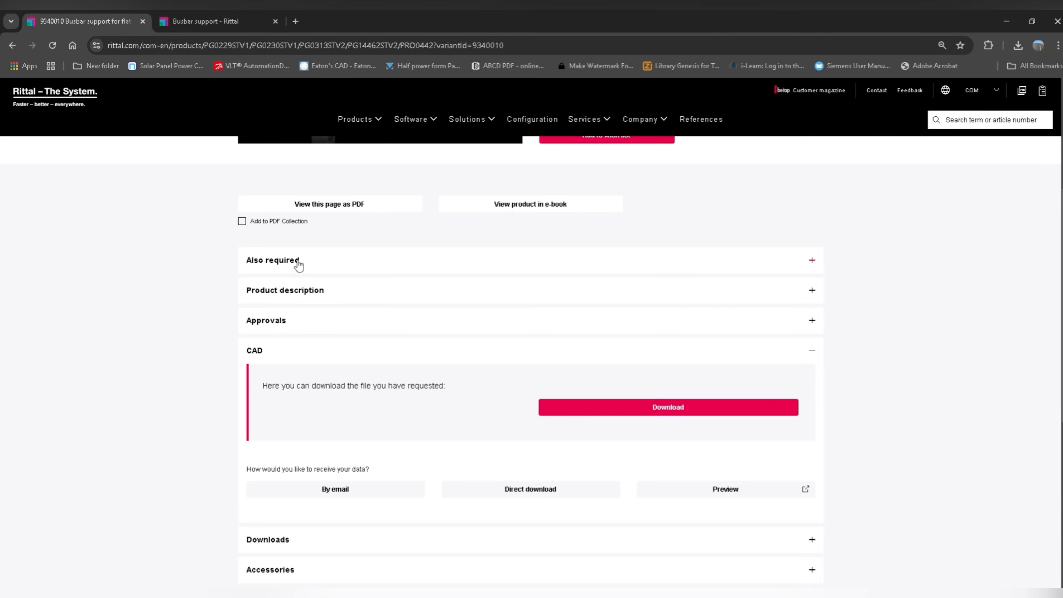
# Switch to the Rittal web page, review the busbars also required for the 9340010 support, and open busbar 3581100.
pyautogui.click(297, 265)
pyautogui.scroll(-5, 439, 347)
pyautogui.scroll(4, 392, 436)
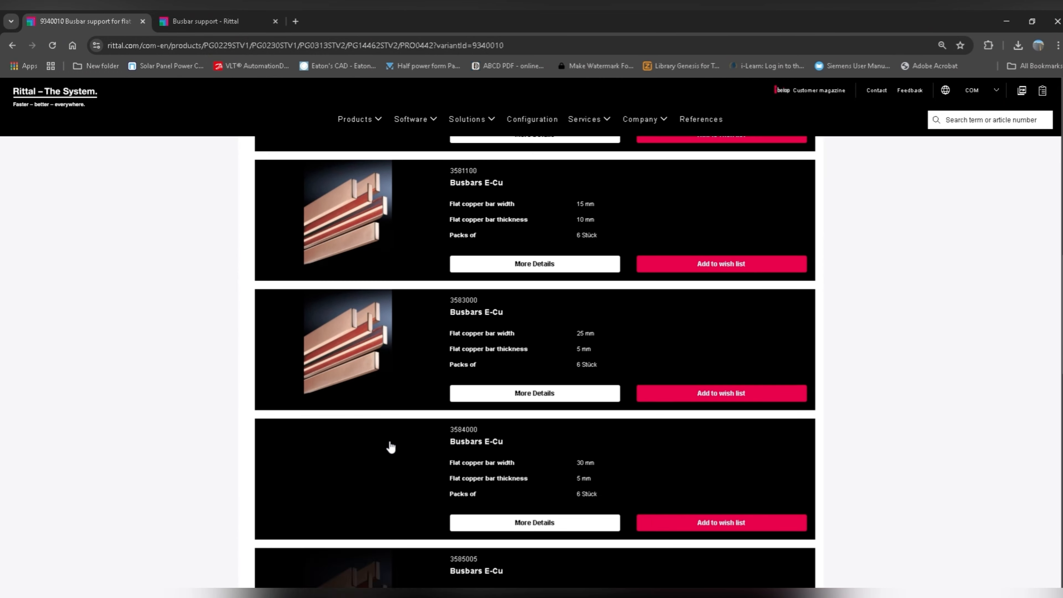
pyautogui.scroll(-3, 403, 439)
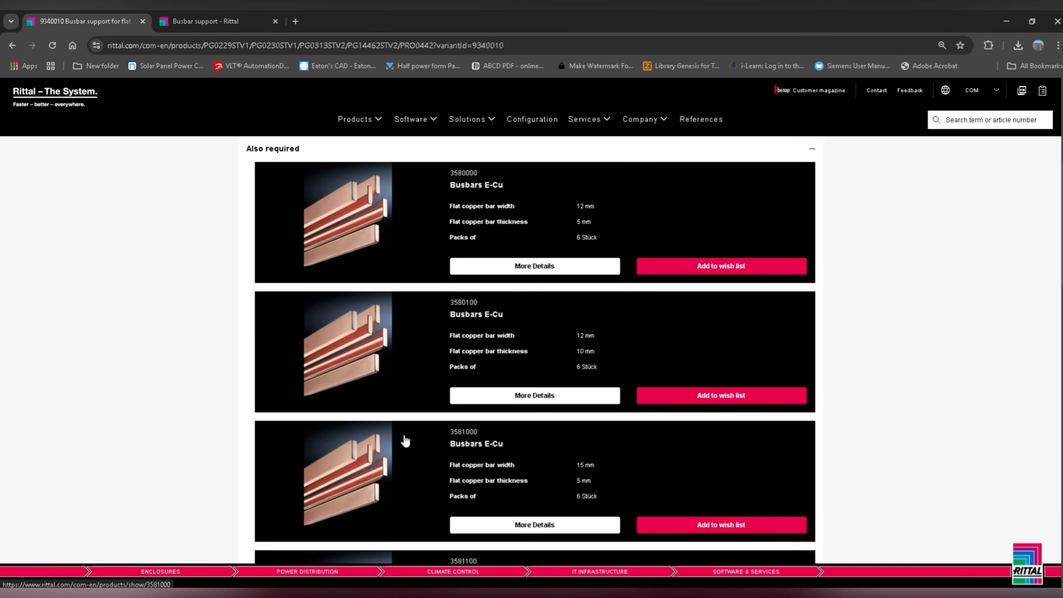
pyautogui.scroll(-3, 404, 439)
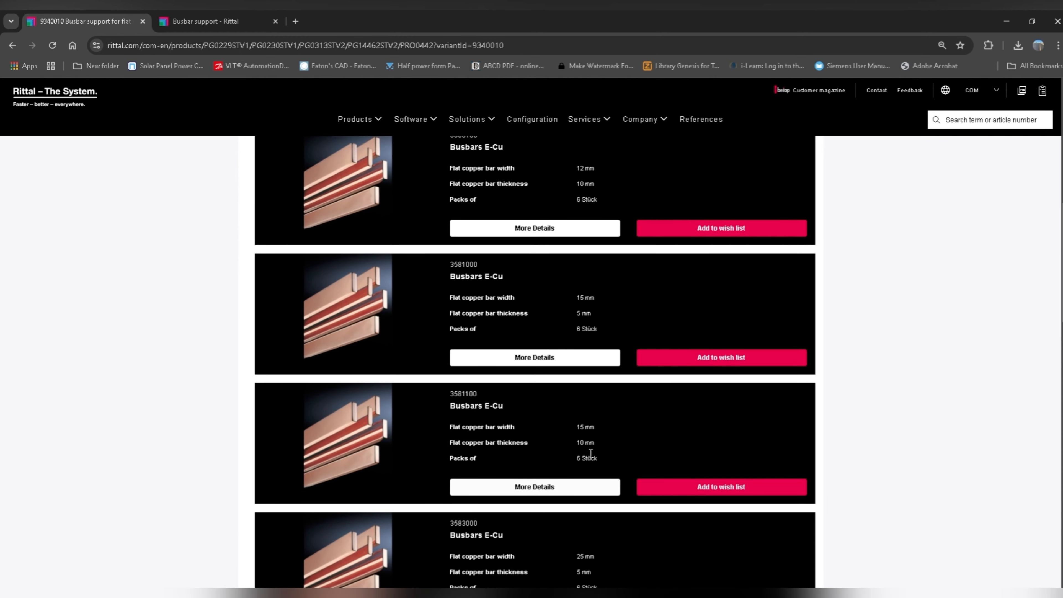
pyautogui.scroll(-2, 587, 440)
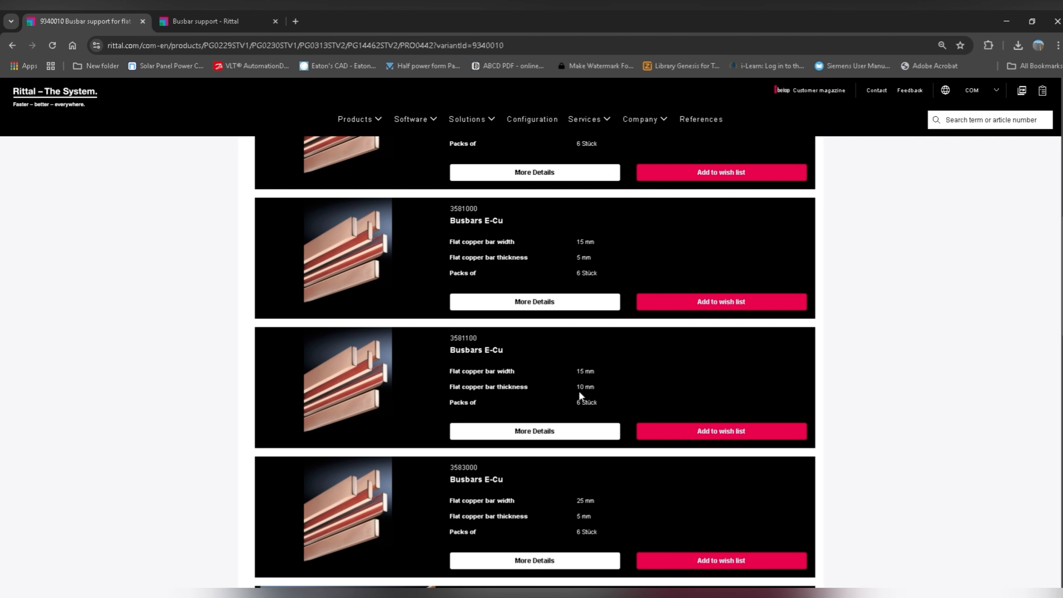
pyautogui.click(339, 388)
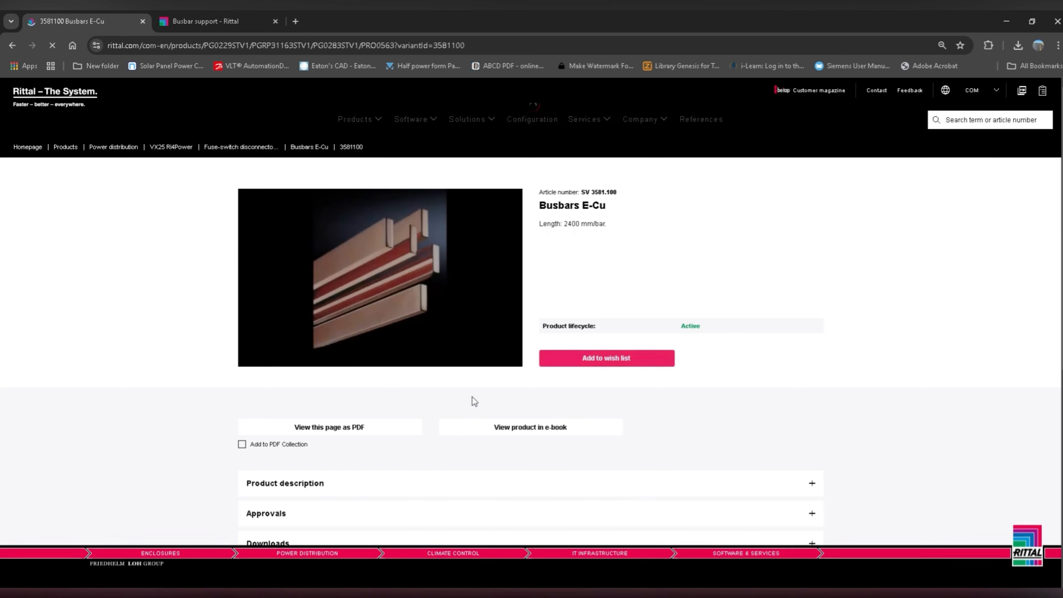
# Examine the cross-section and length in the busbar's product description and return to EPLAN parts management.
pyautogui.scroll(-4, 472, 396)
pyautogui.click(302, 319)
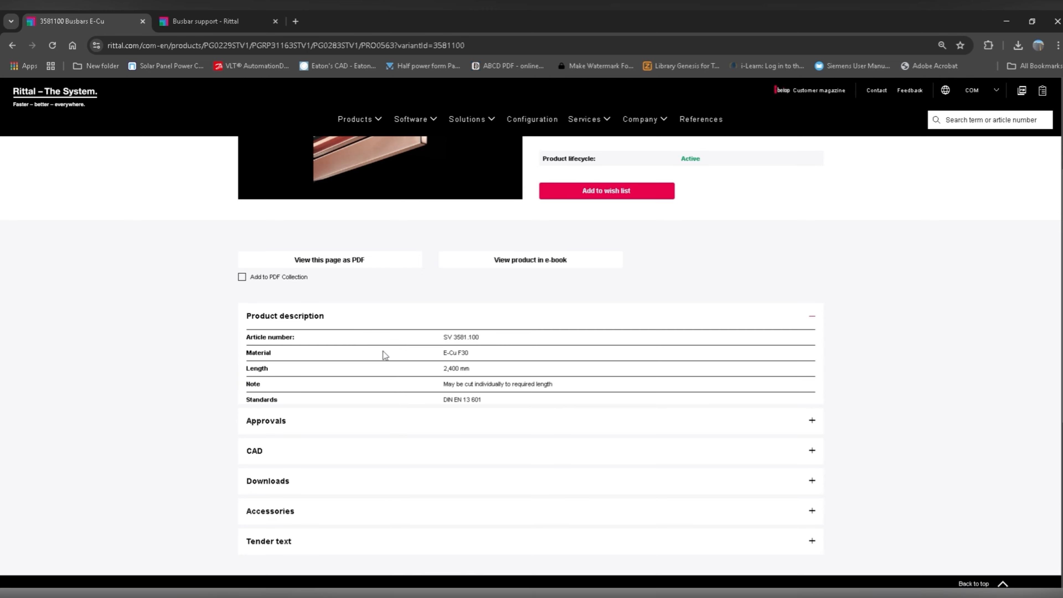
pyautogui.scroll(-3, 465, 418)
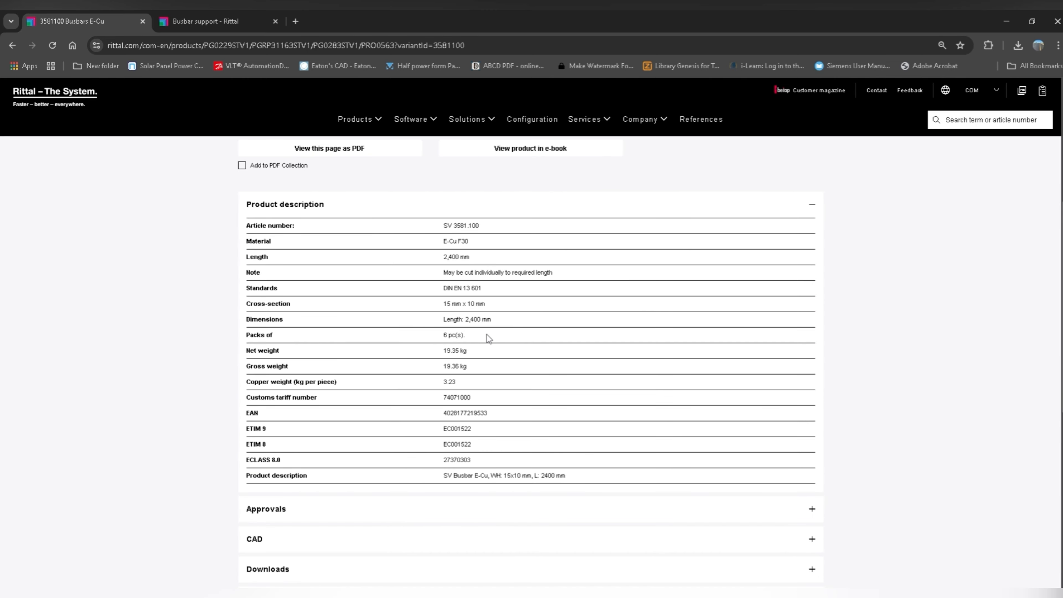
pyautogui.moveTo(504, 322); pyautogui.dragTo(444, 323)
pyautogui.click(398, 595)
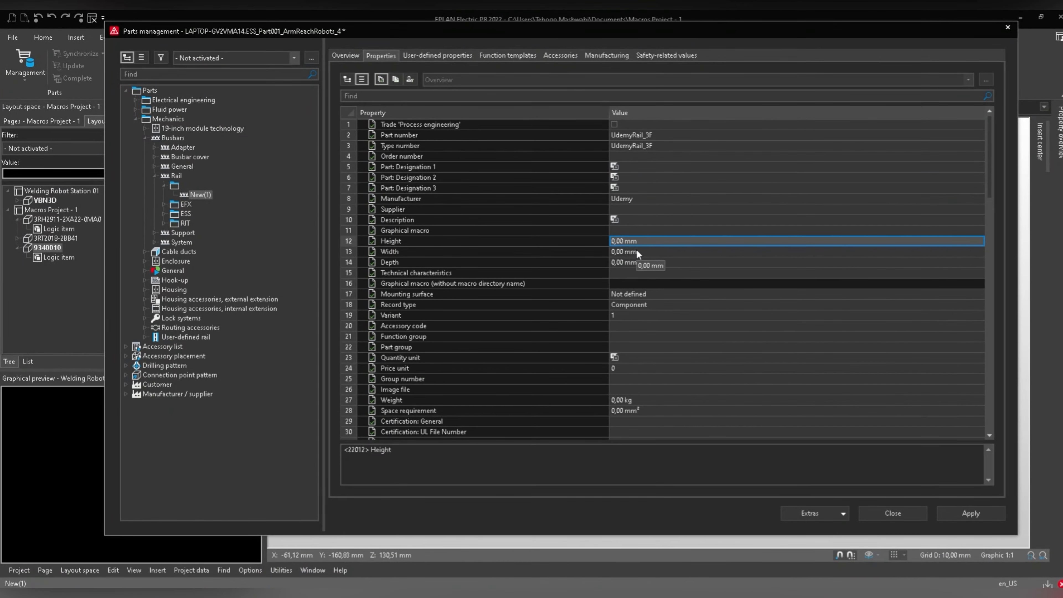
# Set the rail's width to 15 mm and its depth to 10 mm.
pyautogui.click(637, 252)
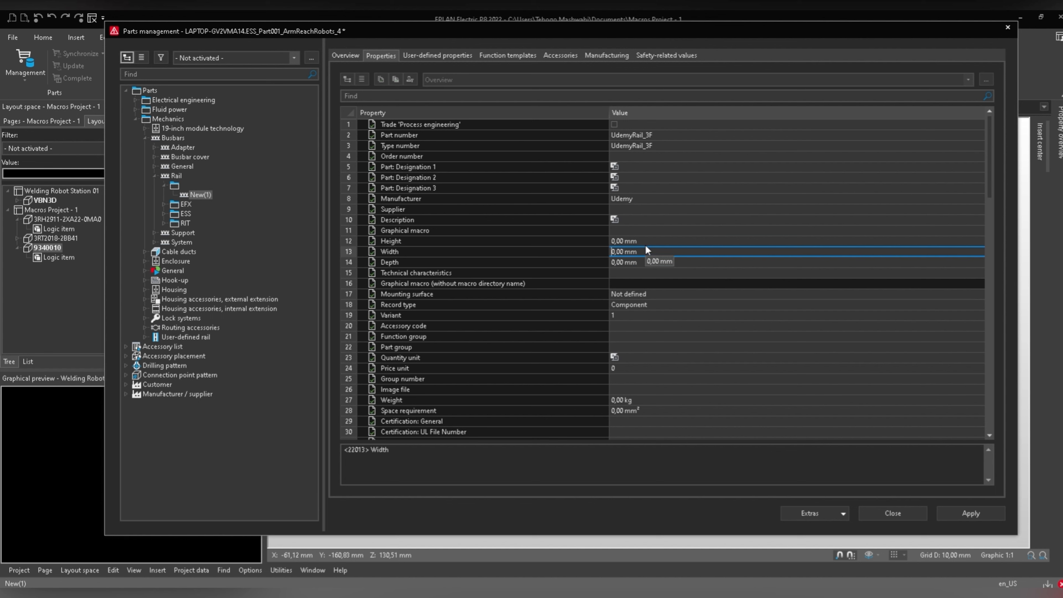
pyautogui.moveTo(646, 250); pyautogui.dragTo(606, 252)
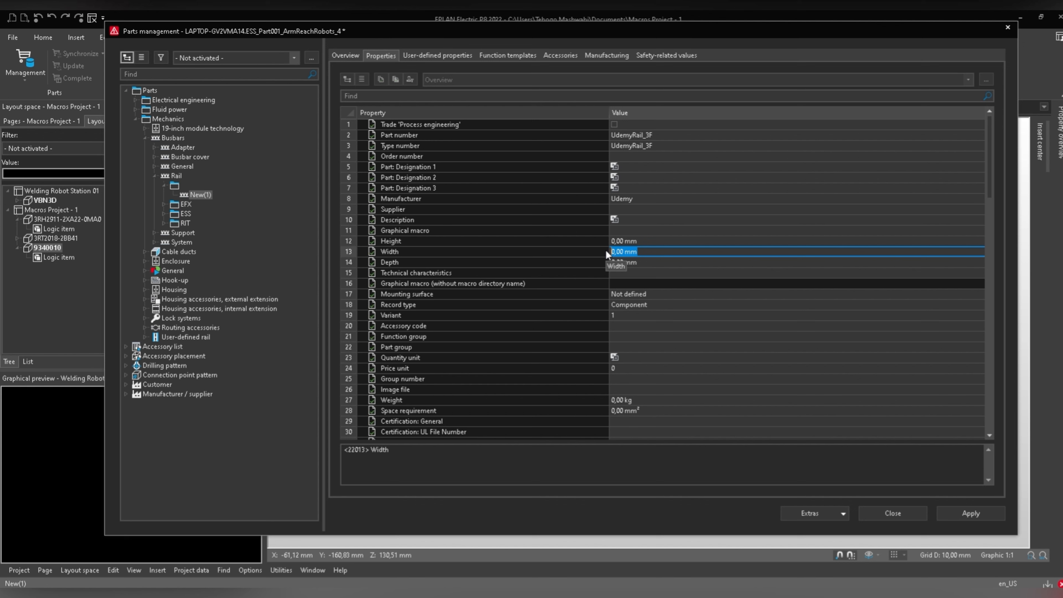
pyautogui.write('15')
pyautogui.click(647, 262)
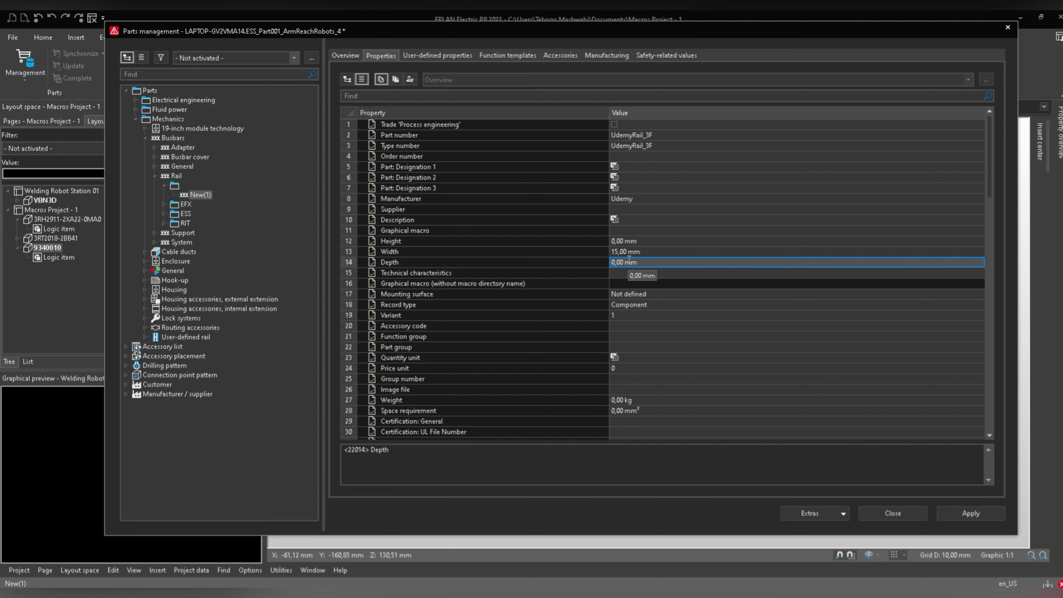
pyautogui.moveTo(647, 262); pyautogui.dragTo(608, 264)
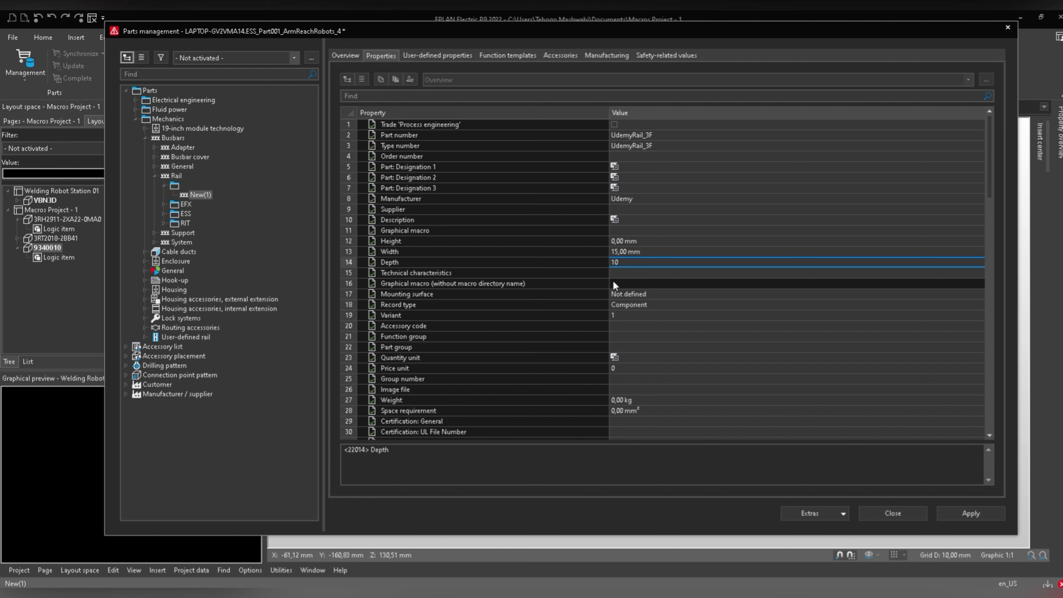
pyautogui.click(632, 325)
# Set the rail's delivery length to 2400 mm.
pyautogui.scroll(-2, 635, 328)
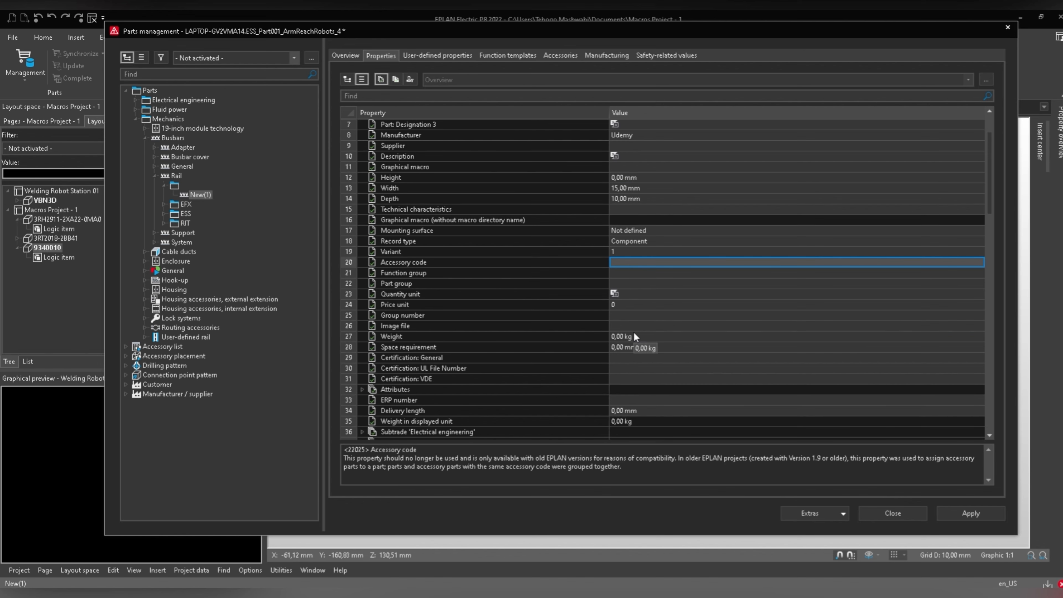
pyautogui.scroll(-3, 633, 334)
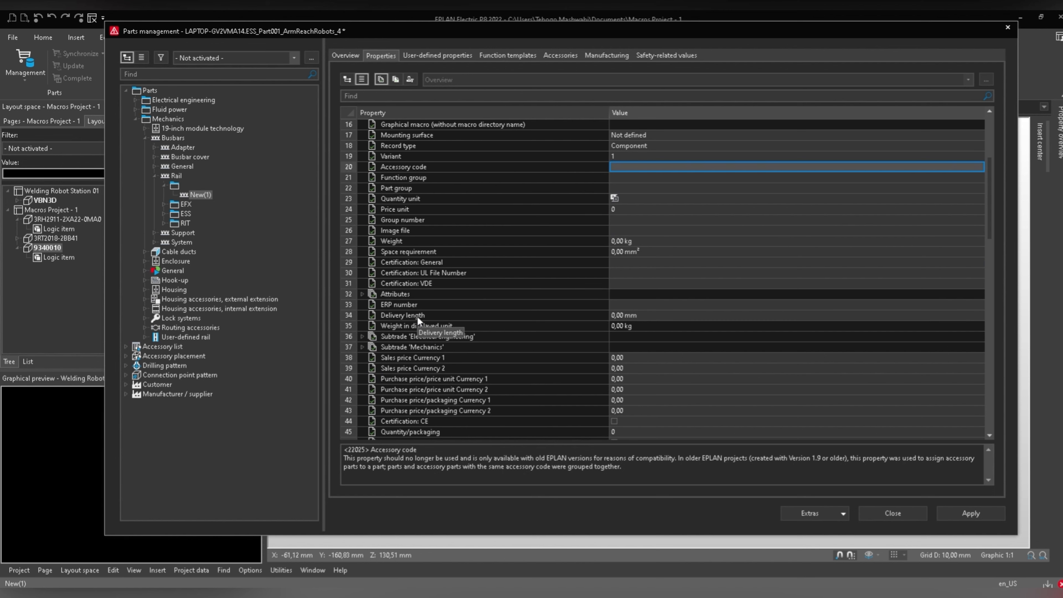
pyautogui.click(417, 316)
pyautogui.click(618, 314)
pyautogui.moveTo(642, 316); pyautogui.dragTo(604, 316)
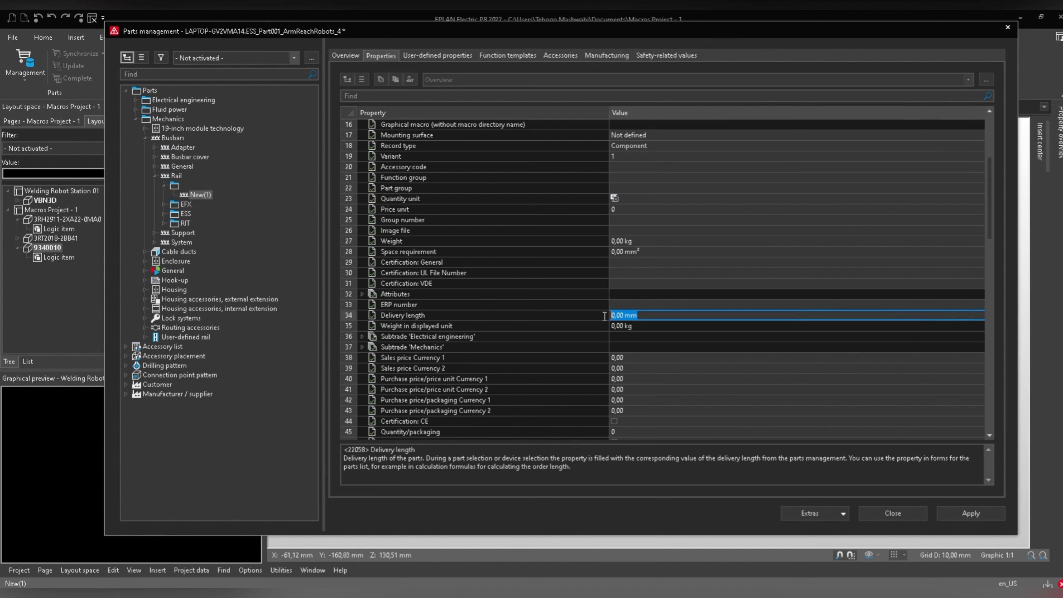
pyautogui.write('2400')
pyautogui.click(649, 273)
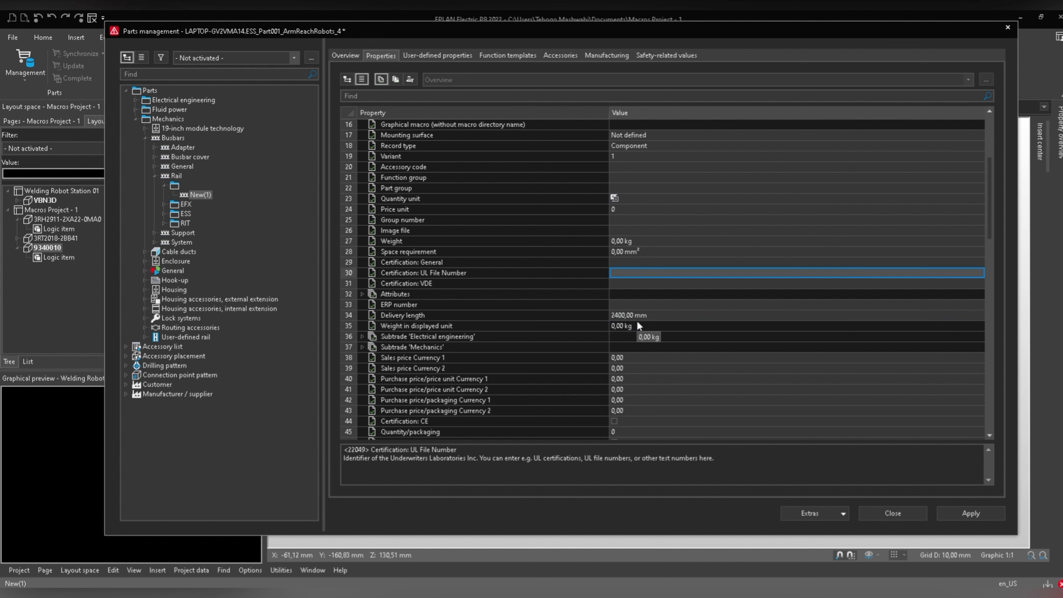
pyautogui.click(644, 317)
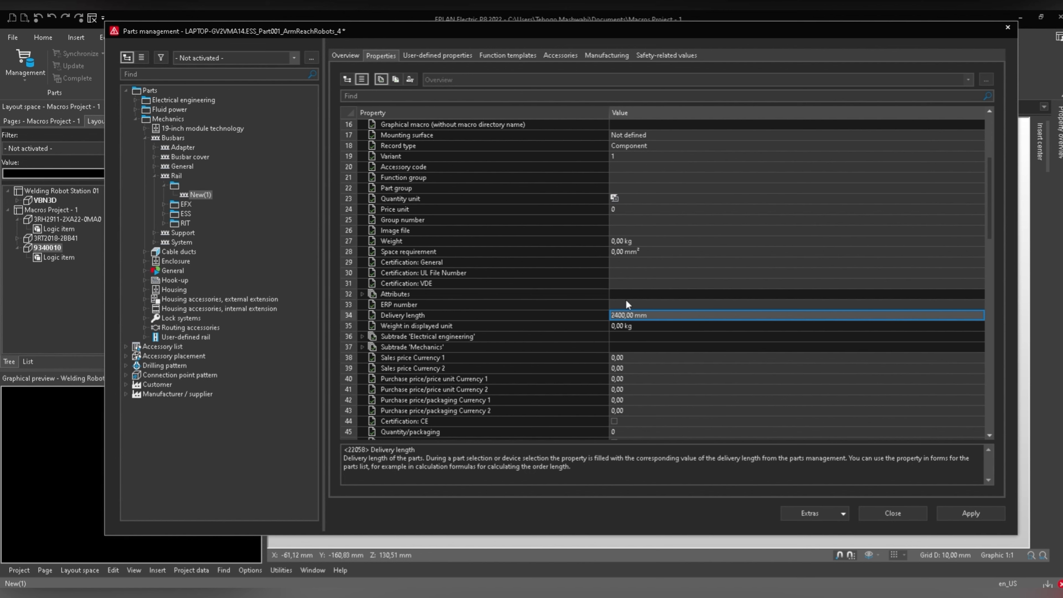
# Create a new component under Mechanics, Busbars, Support in the parts tree.
pyautogui.scroll(5, 630, 298)
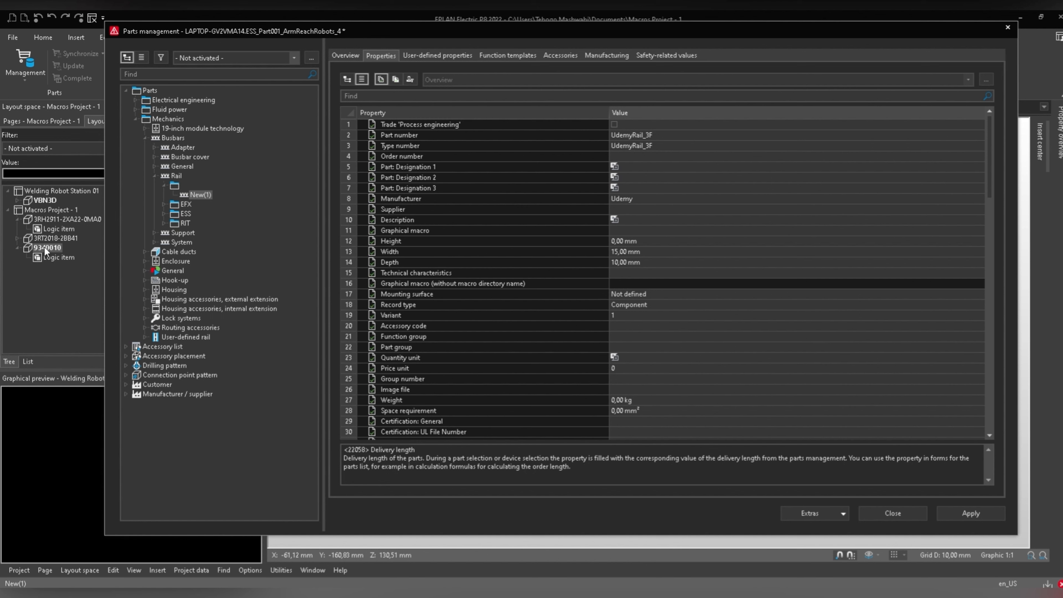
pyautogui.click(181, 233)
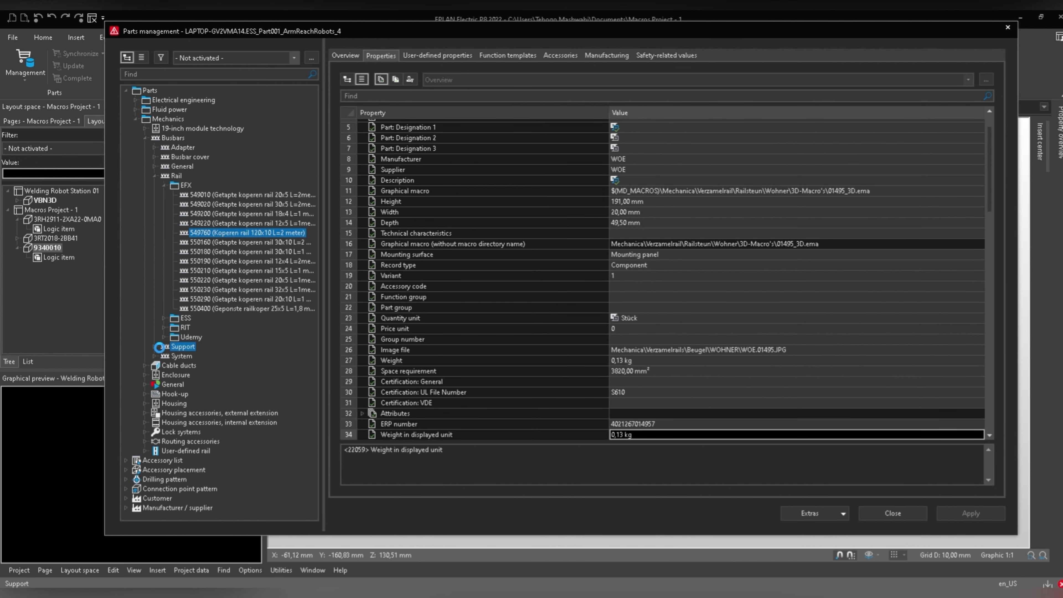
pyautogui.click(155, 347)
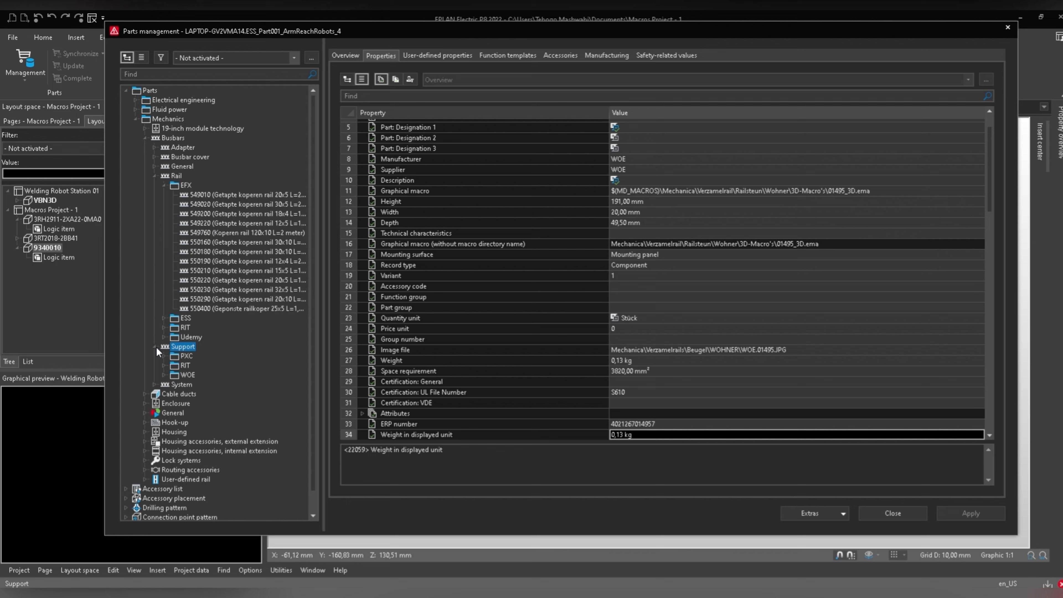
pyautogui.click(163, 186)
pyautogui.rightClick(183, 224)
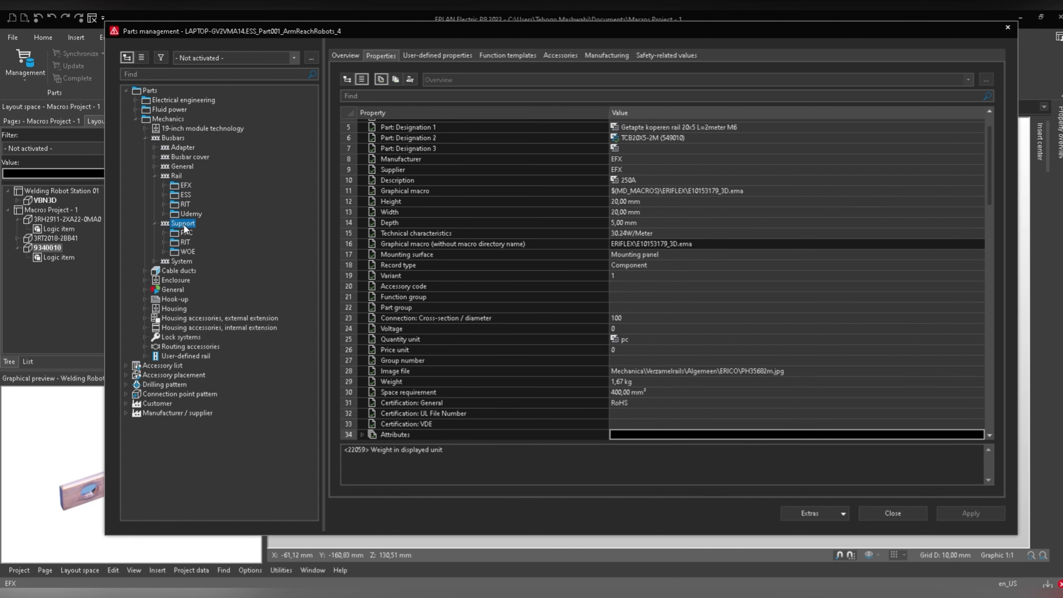
pyautogui.moveTo(221, 237)
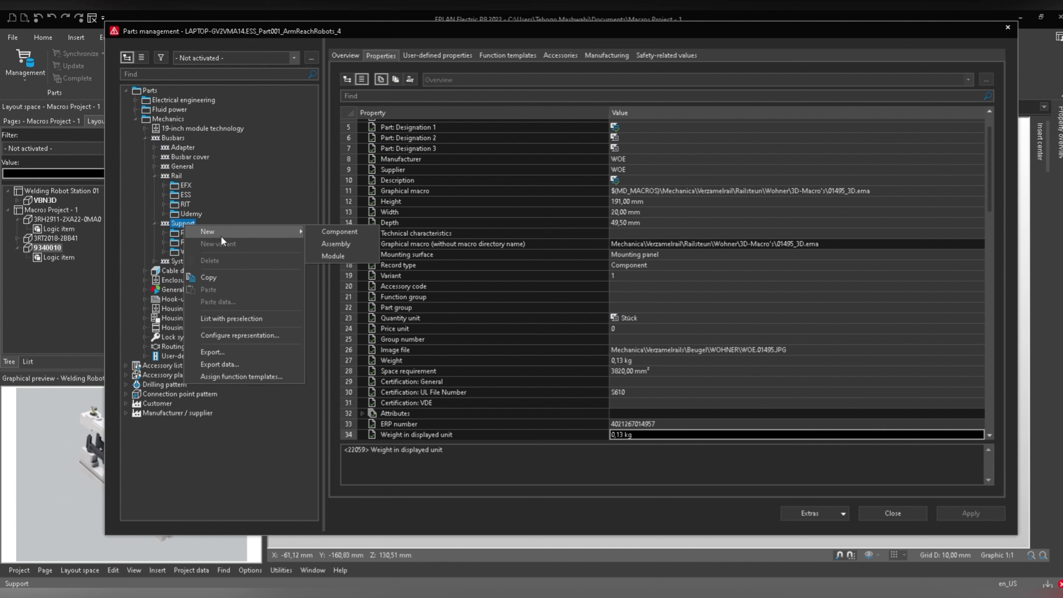
pyautogui.click(329, 232)
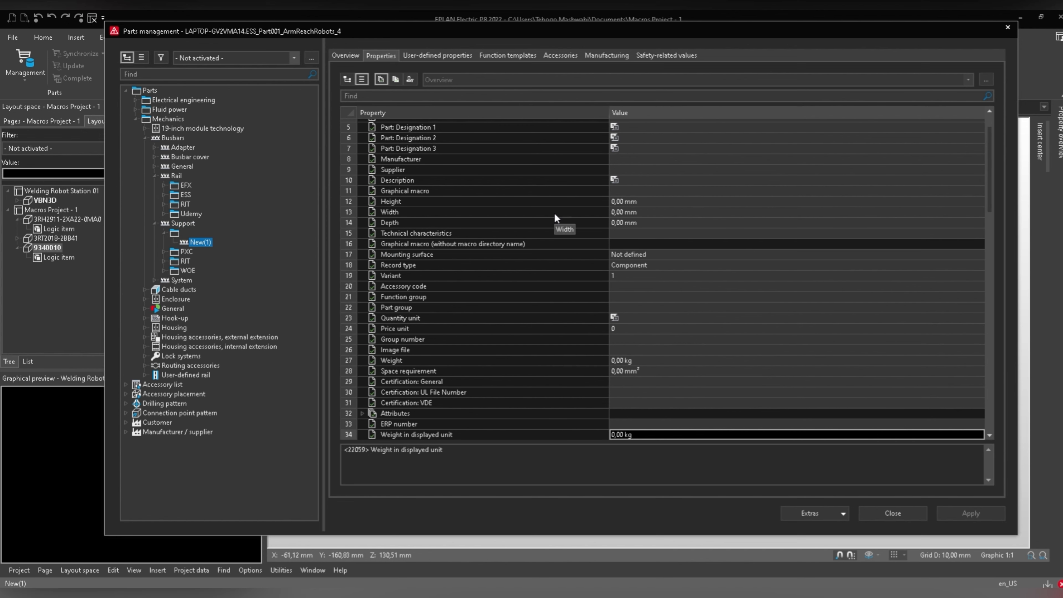
# Set the new support's part number and type number to UdemySupport_3F and its manufacturer to Udemy.
pyautogui.scroll(2, 641, 274)
pyautogui.click(630, 136)
pyautogui.click(630, 135)
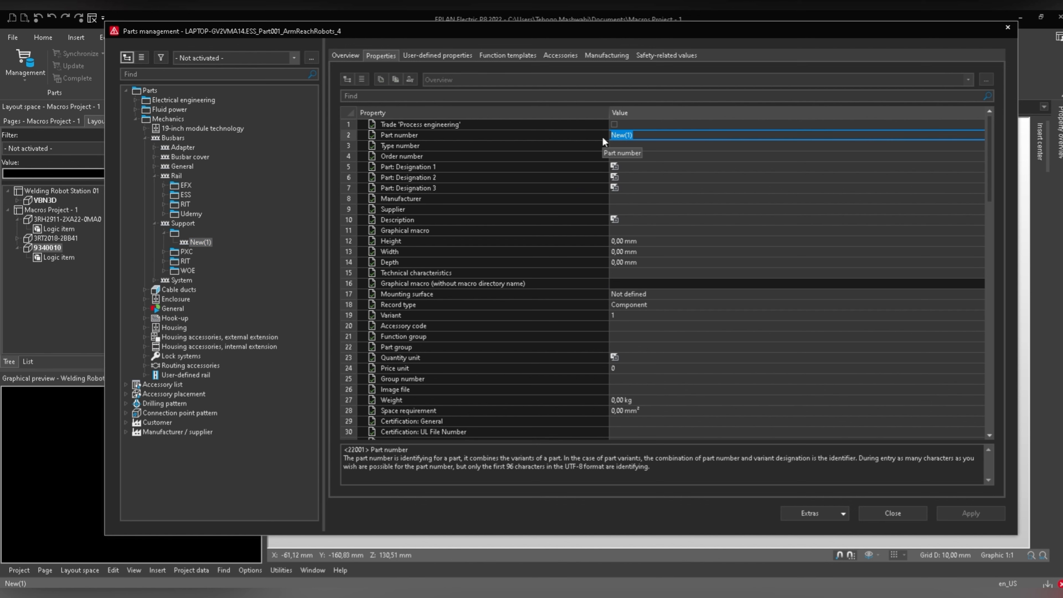
pyautogui.write('Udem')
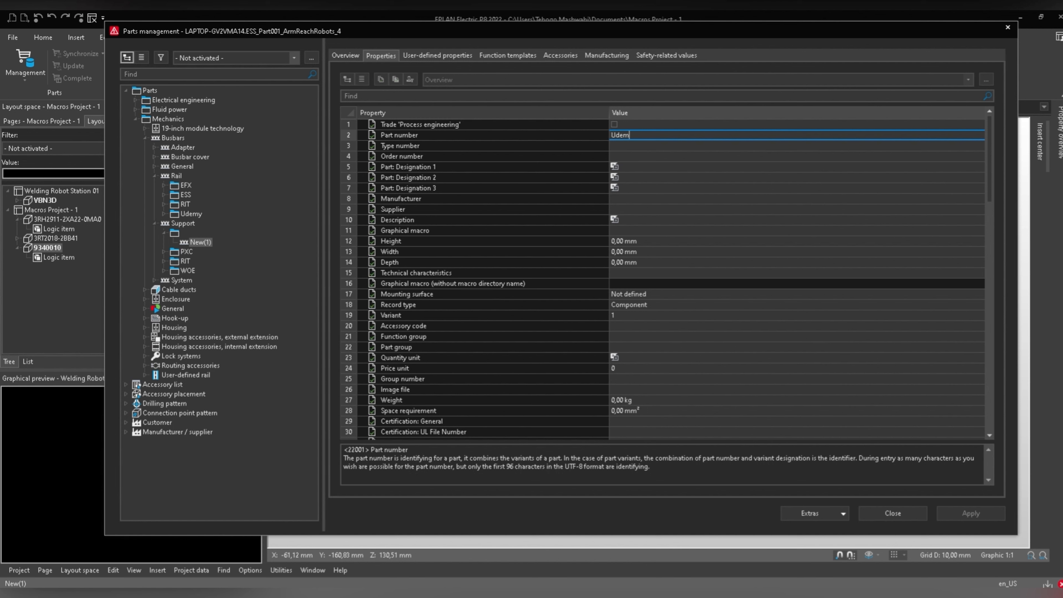
pyautogui.write('ySupport_3F')
pyautogui.moveTo(673, 135); pyautogui.dragTo(603, 134)
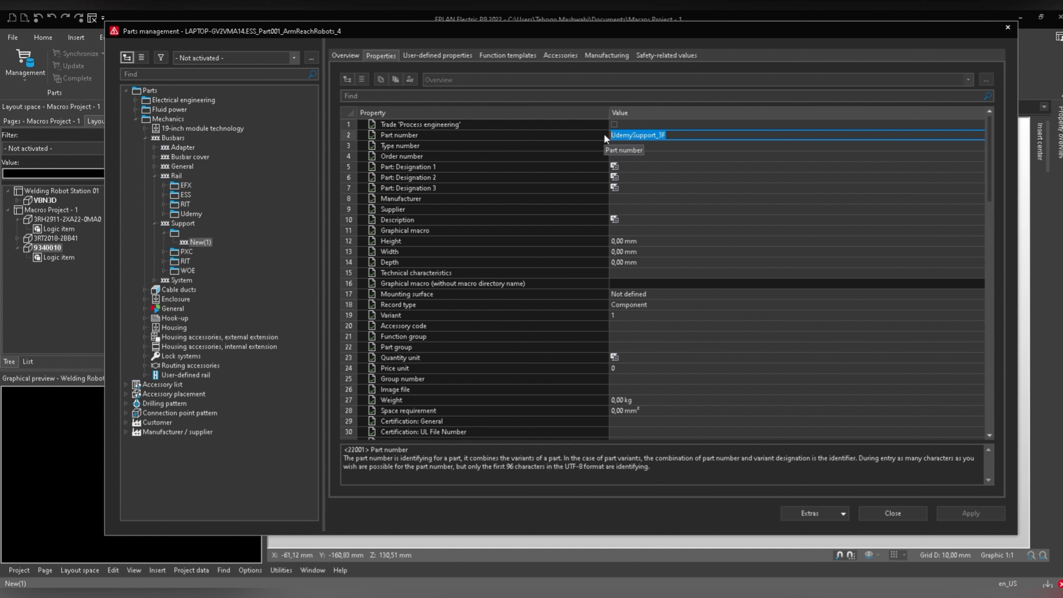
pyautogui.click(637, 145)
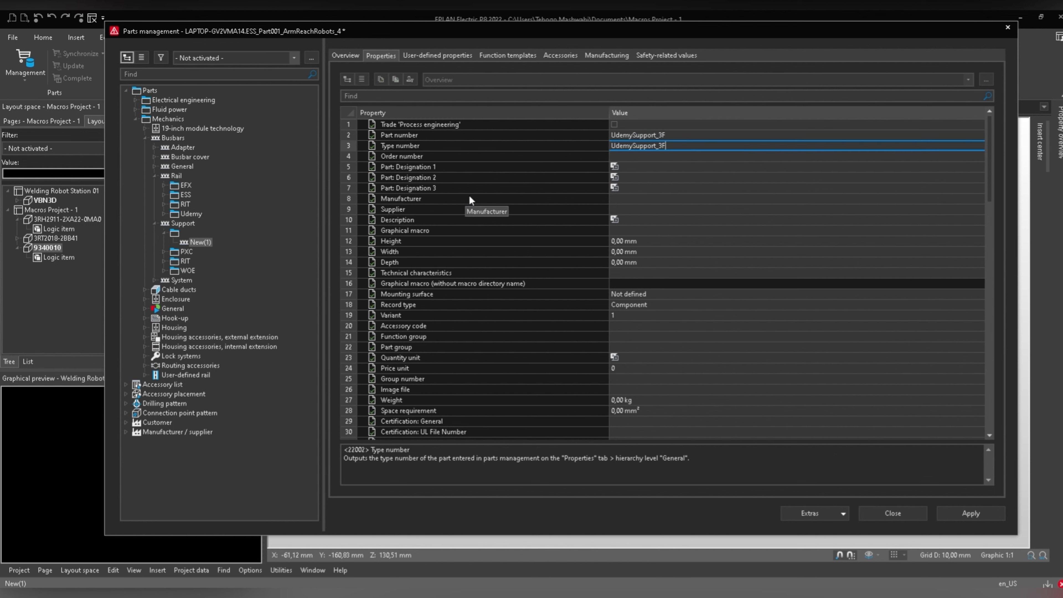
pyautogui.click(630, 196)
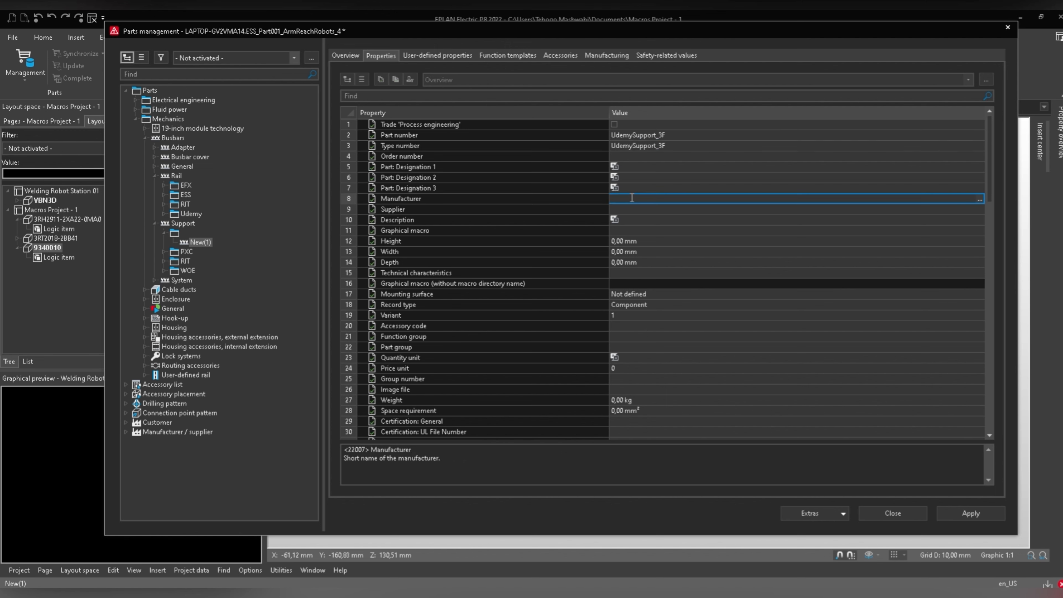
pyautogui.write('Udemy')
# Assign the window macro 9340010_3D.ema from the Rittal macro folder as the new support's graphical macro.
pyautogui.click(345, 232)
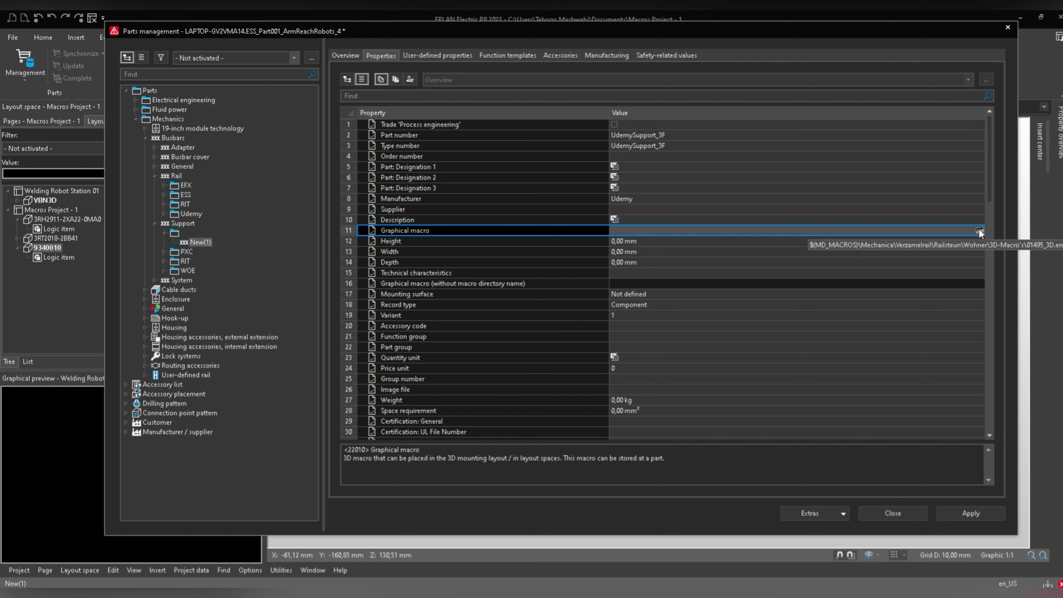
pyautogui.click(978, 229)
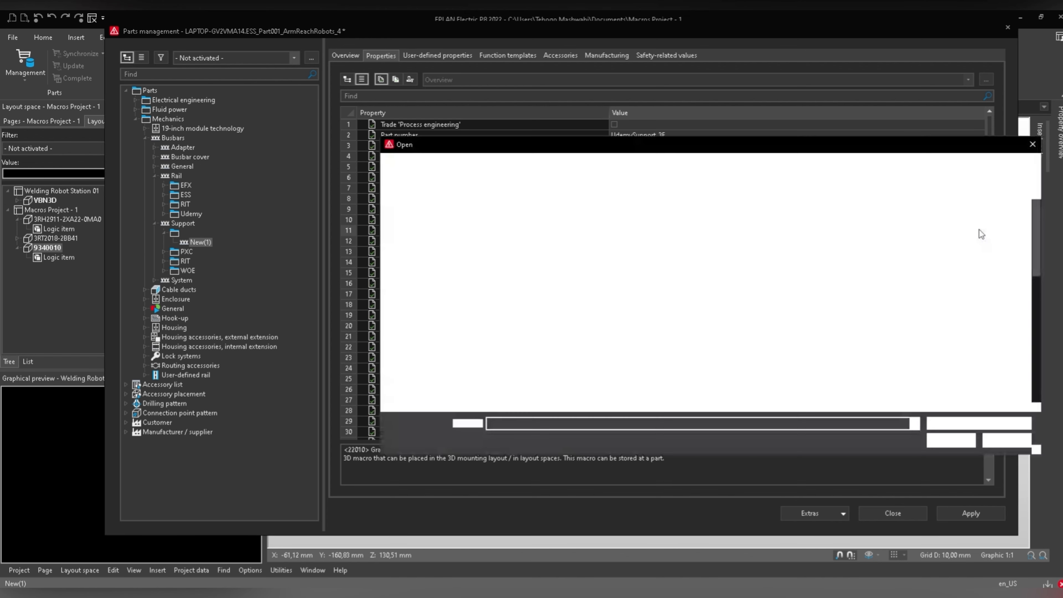
pyautogui.moveTo(696, 146); pyautogui.dragTo(572, 100)
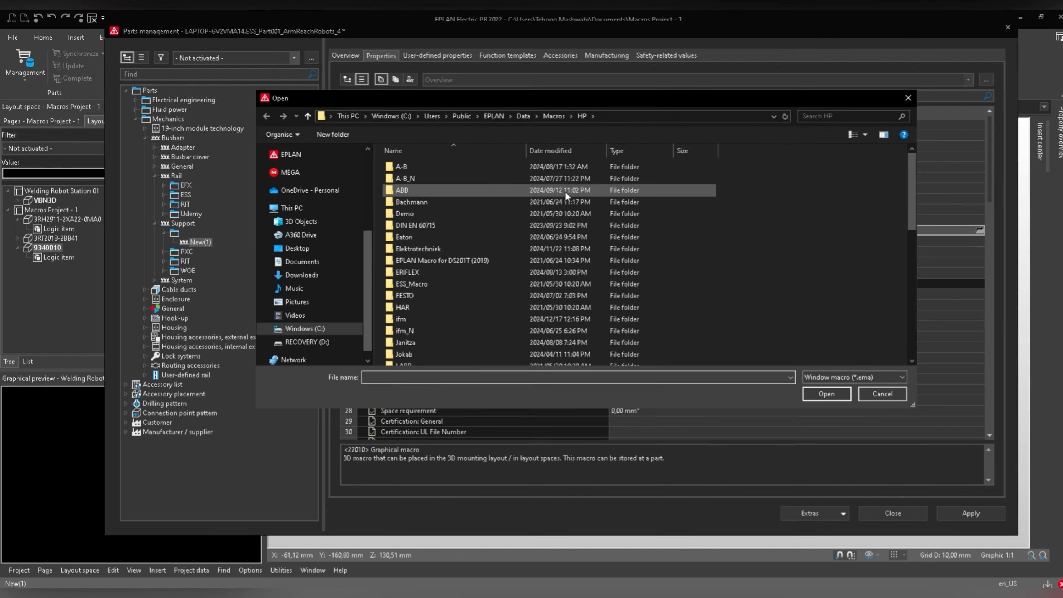
pyautogui.moveTo(572, 406); pyautogui.dragTo(563, 523)
pyautogui.scroll(-5, 457, 394)
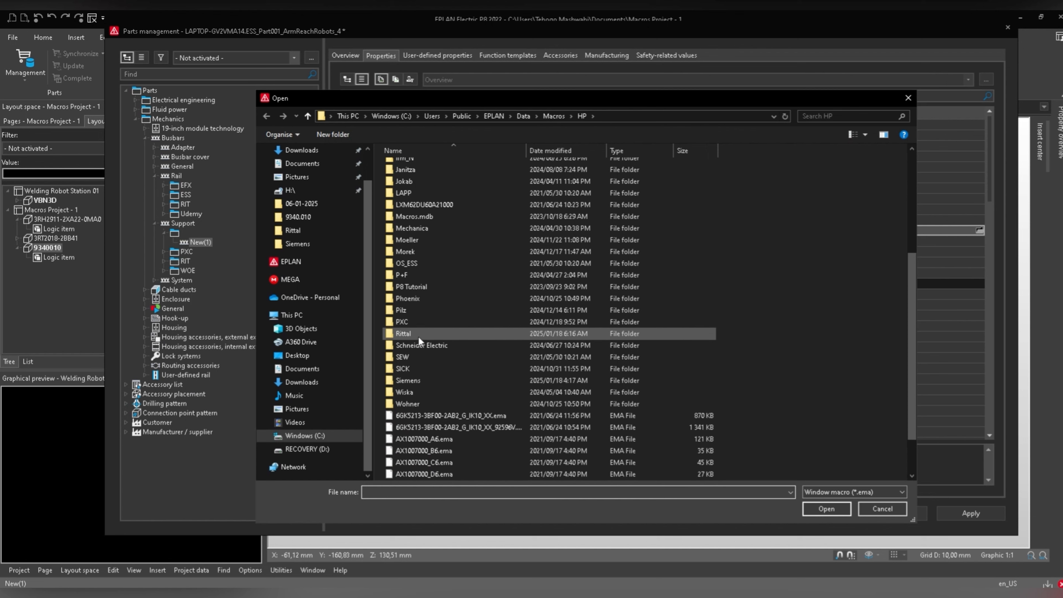
pyautogui.doubleClick(406, 332)
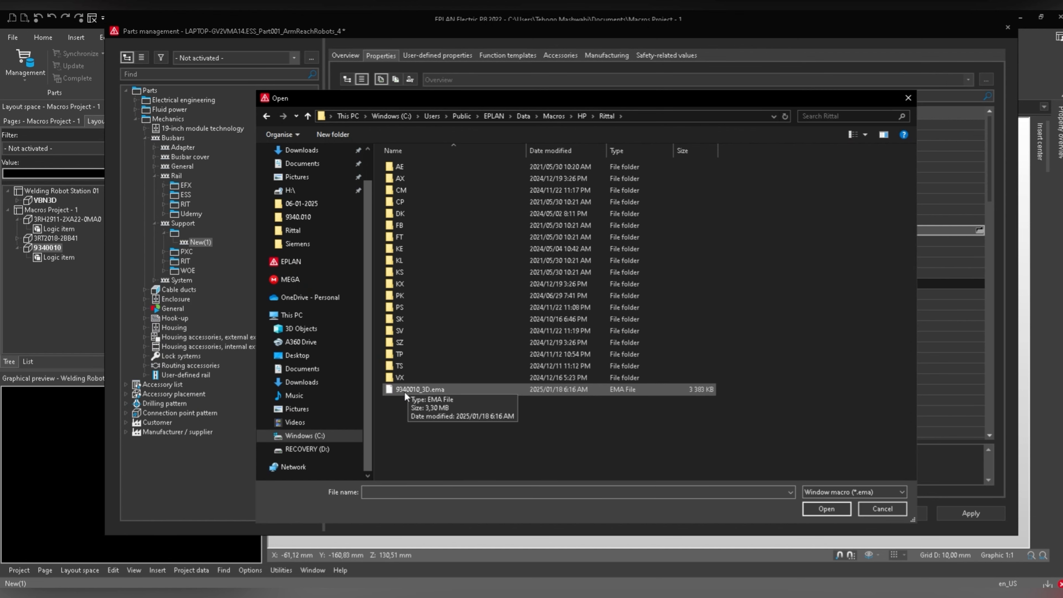
pyautogui.click(418, 389)
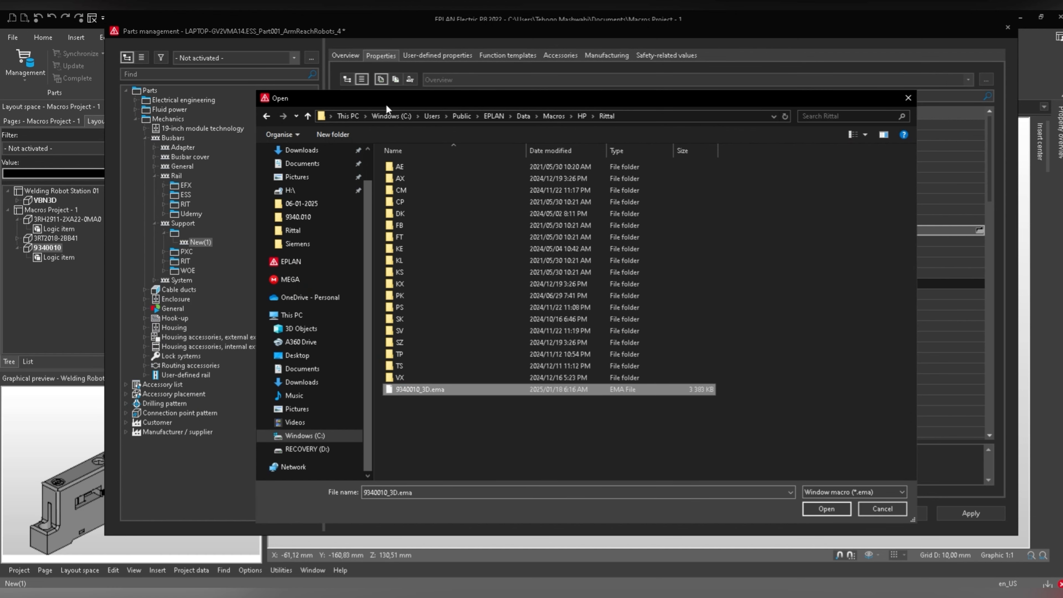
pyautogui.moveTo(386, 105); pyautogui.dragTo(465, 96)
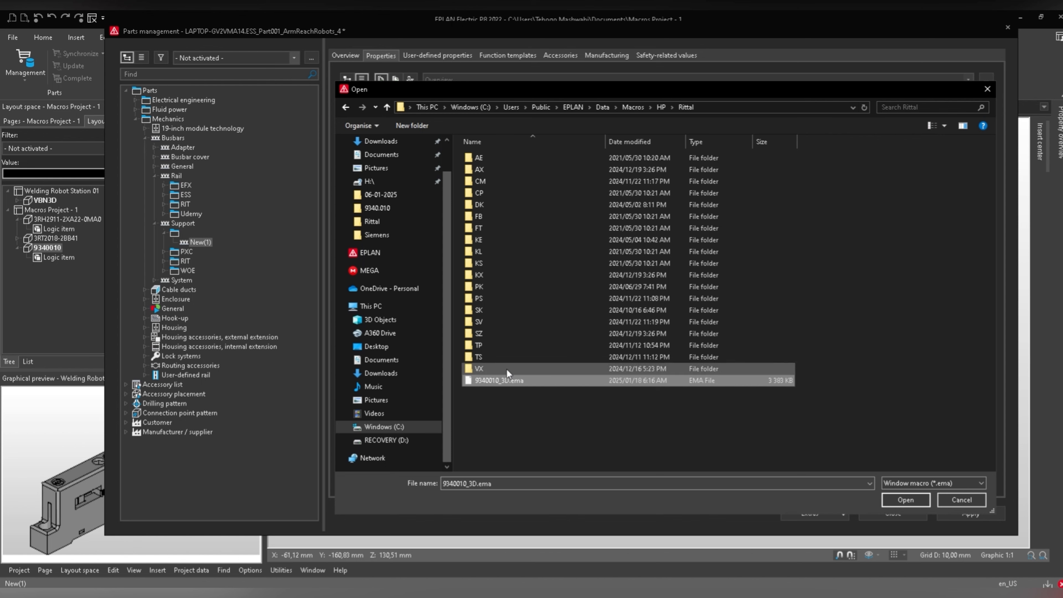
pyautogui.click(905, 500)
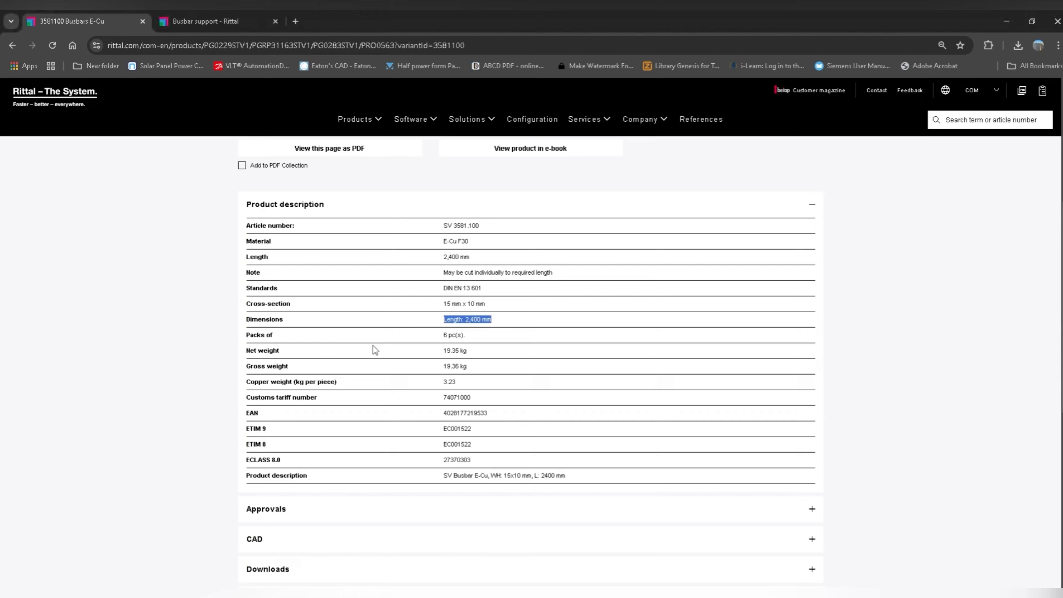
# Switch to the browser and return from the Busbars E-Cu page to the 9340010 busbar support page.
pyautogui.scroll(5, 373, 349)
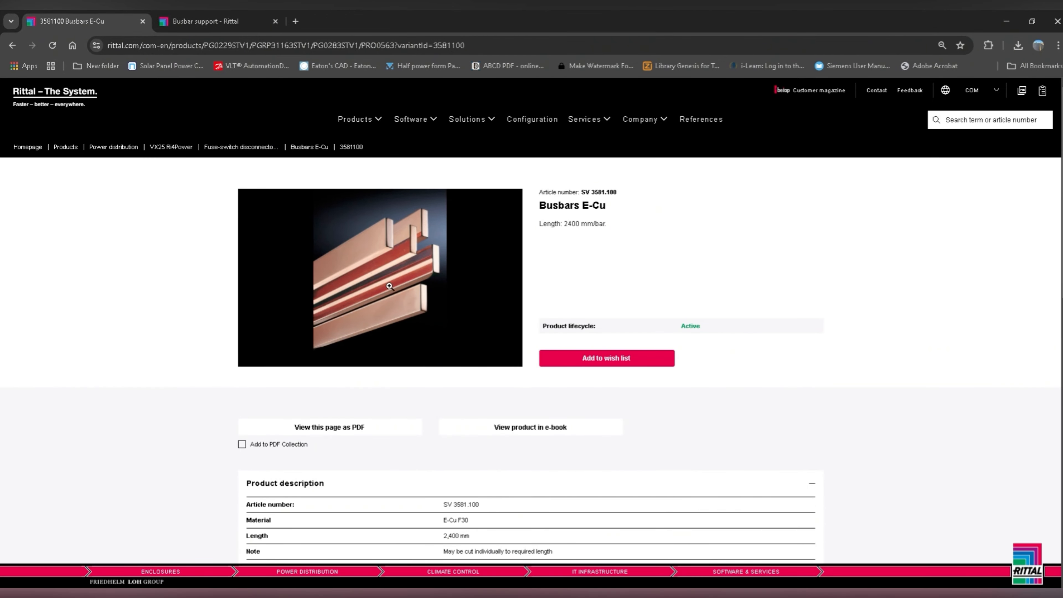
pyautogui.click(12, 45)
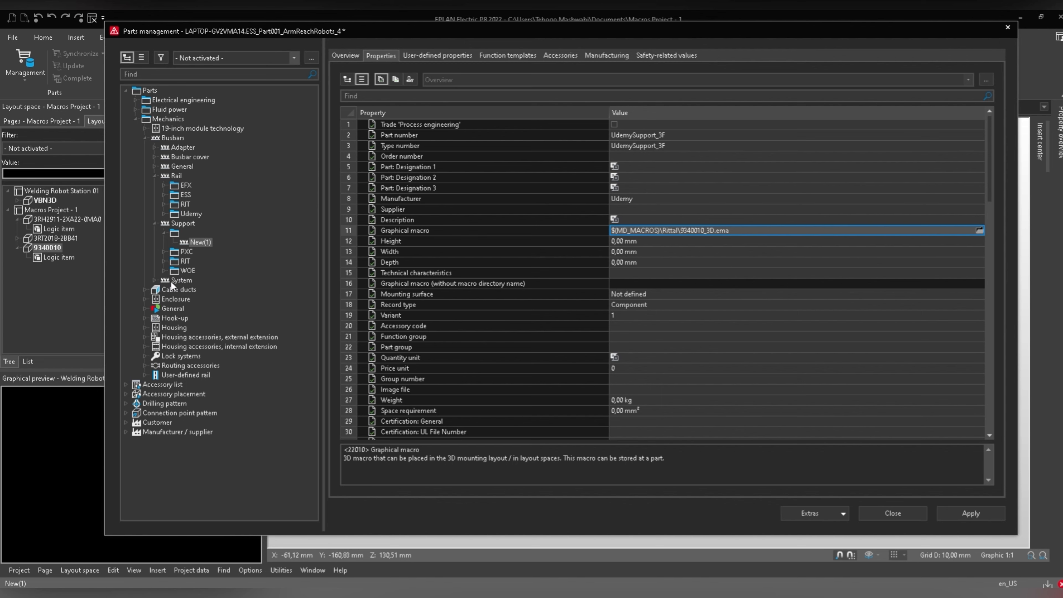
# Switch back to EPLAN and create a new component under Mechanics, Busbars, System in the parts tree.
pyautogui.click(178, 281)
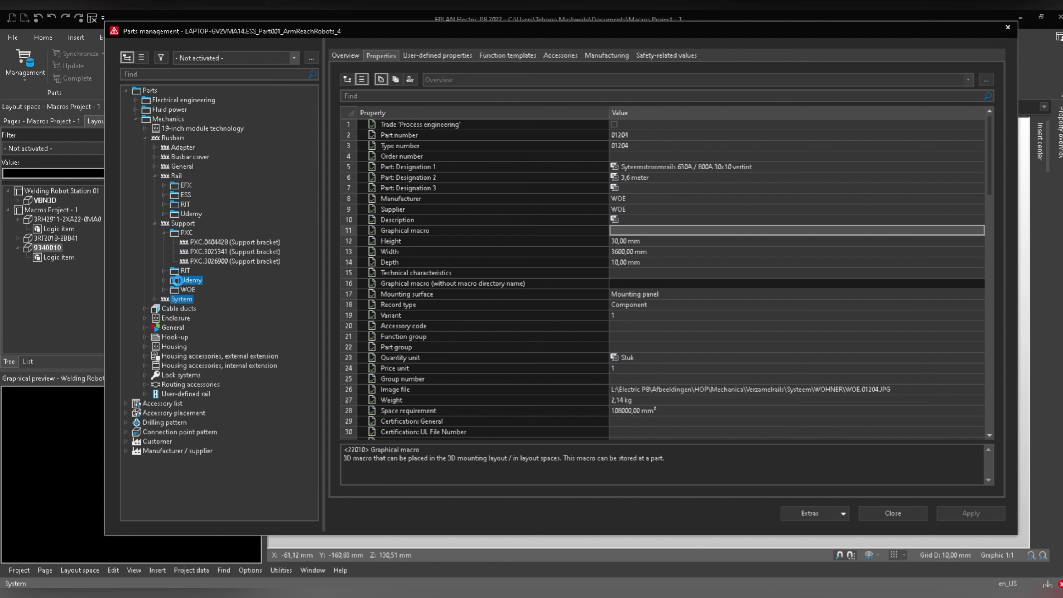
pyautogui.rightClick(182, 304)
pyautogui.moveTo(206, 304)
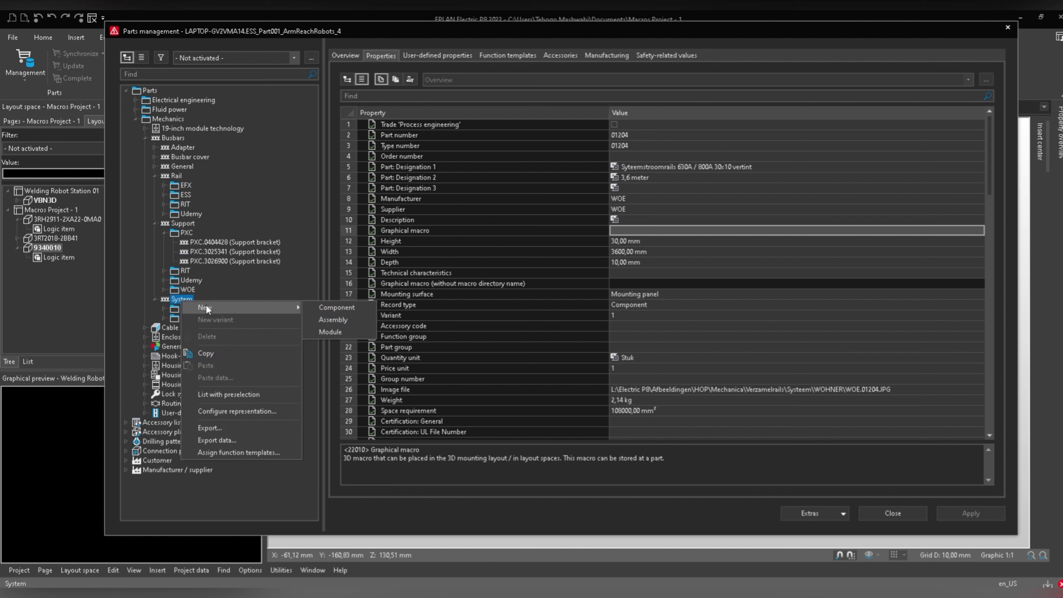
pyautogui.click(334, 308)
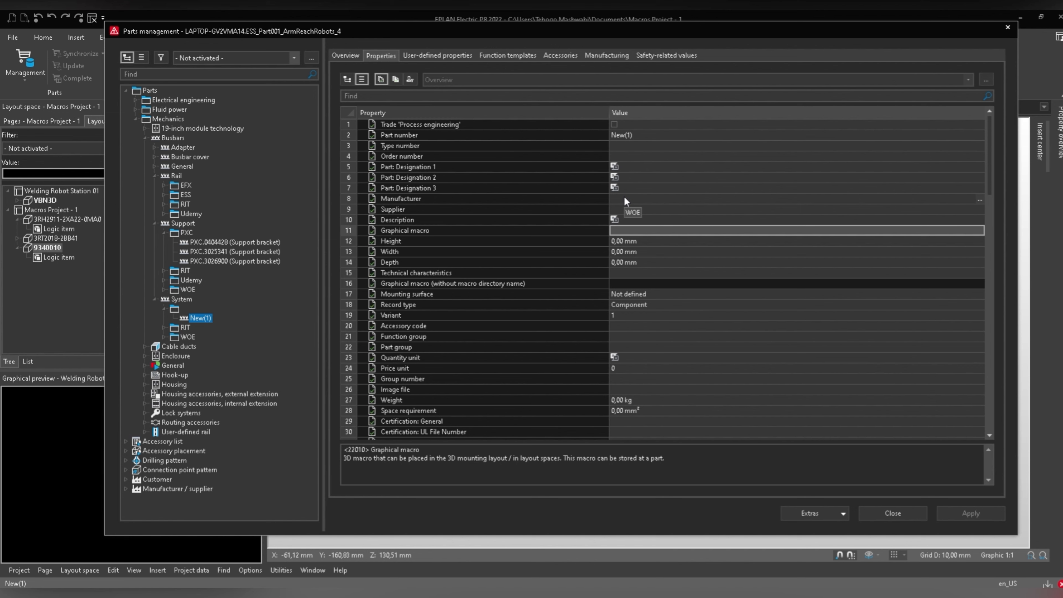
# Set the new system's part number and type number to UdemySystem_3F and its manufacturer to Udemy.
pyautogui.click(646, 134)
pyautogui.moveTo(646, 134); pyautogui.dragTo(610, 134)
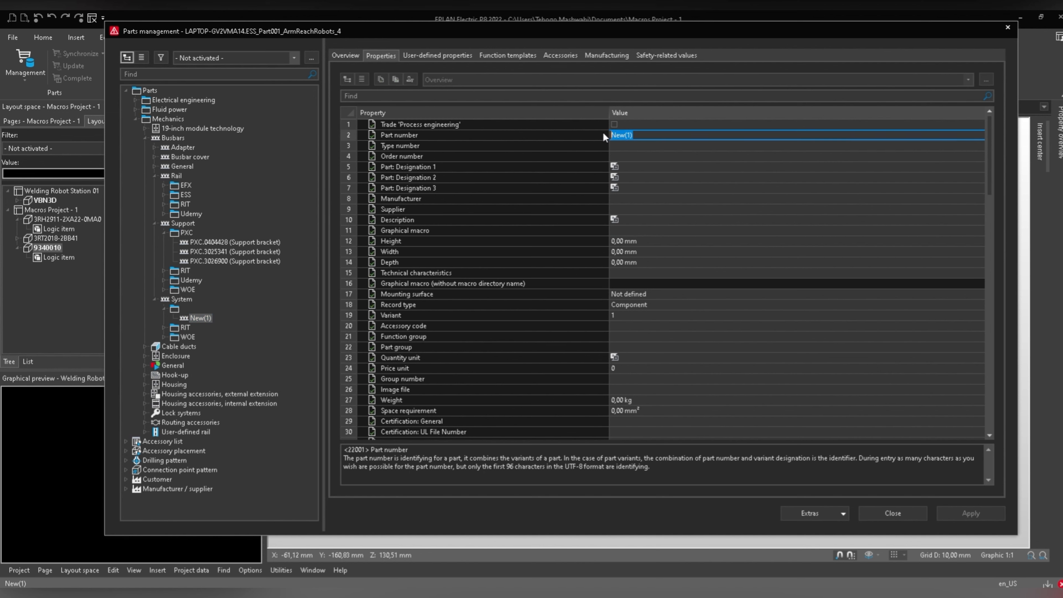
pyautogui.write('UdemySystem_3F')
pyautogui.click(623, 146)
pyautogui.write('UdemySystem_3F')
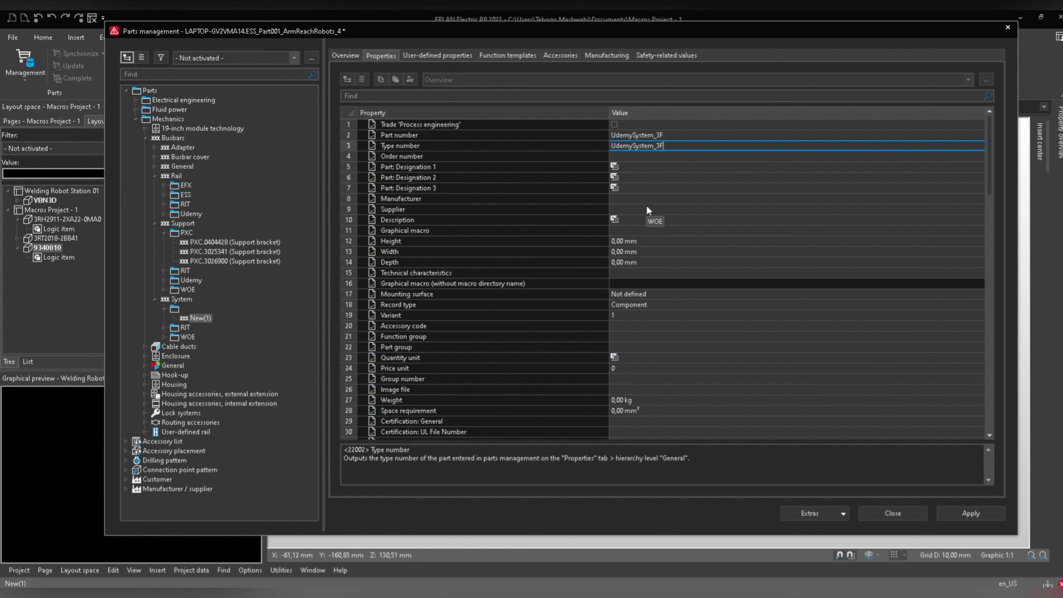
pyautogui.click(631, 207)
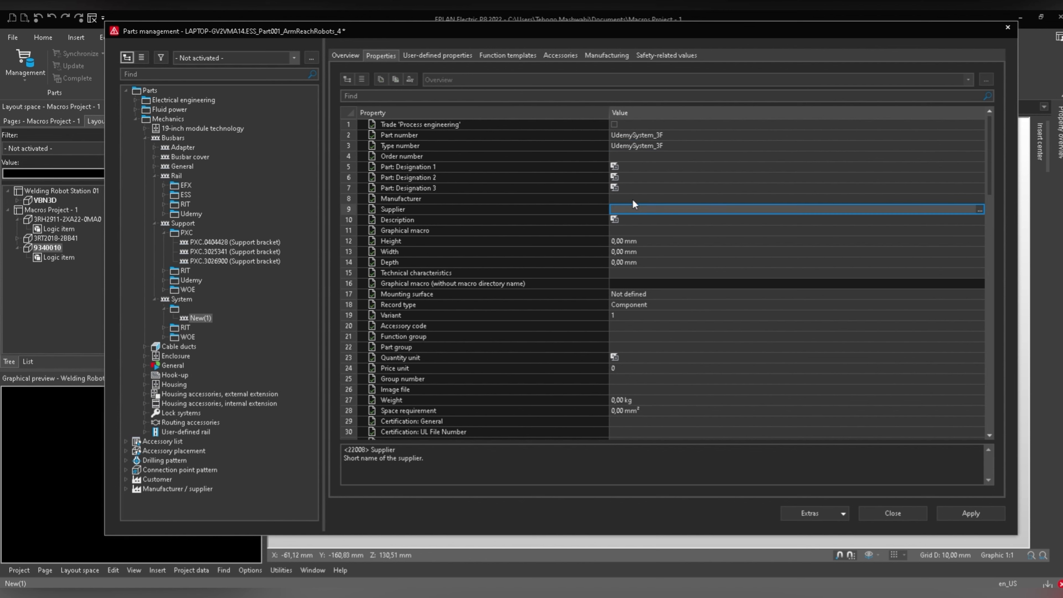
pyautogui.click(632, 199)
pyautogui.write('Udemy')
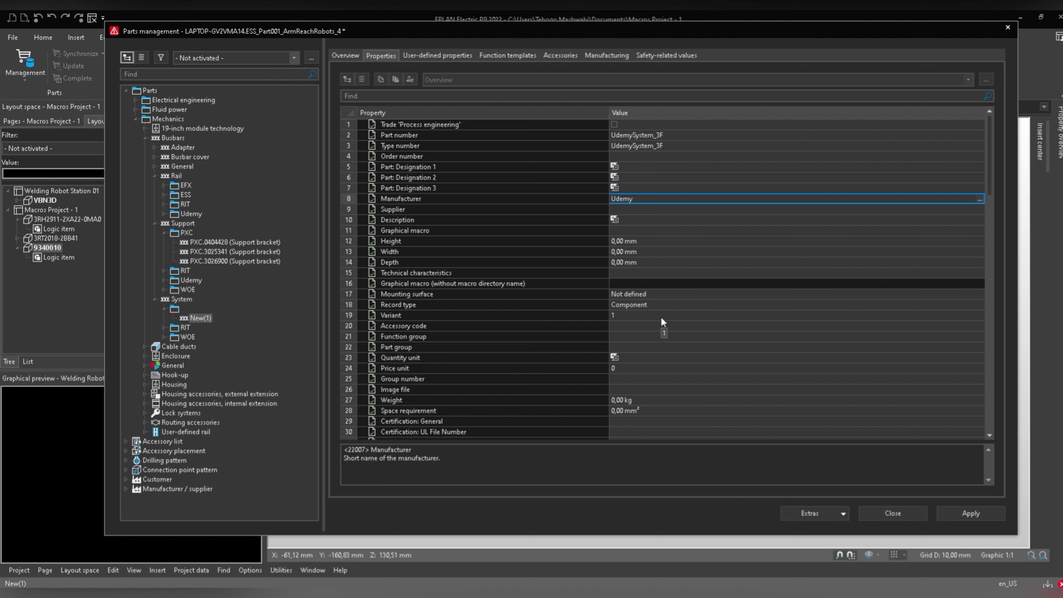
# Set the busbar system's number of rails to 3.
pyautogui.scroll(-10, 661, 318)
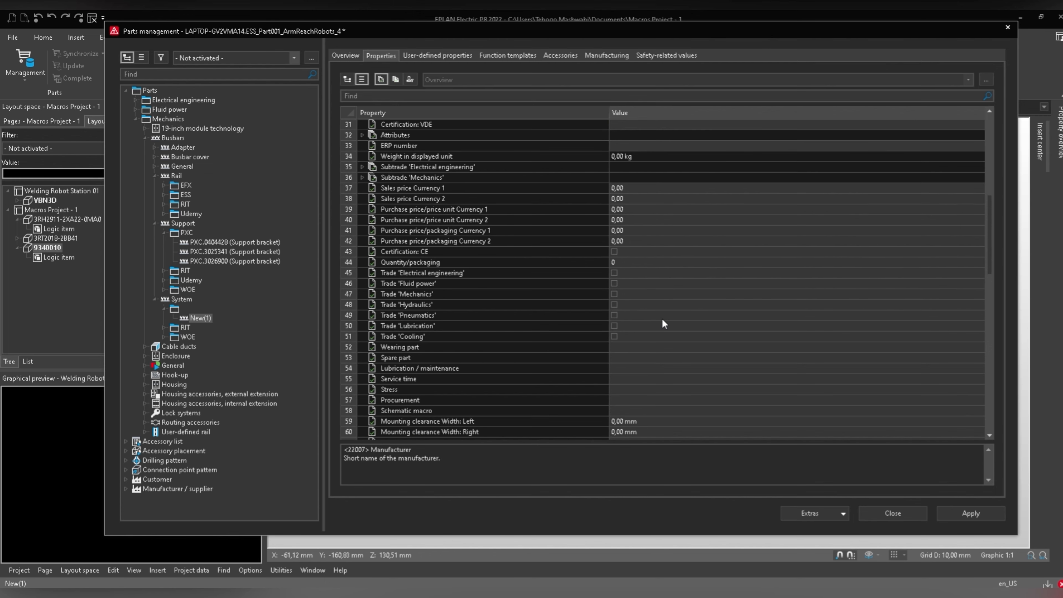
pyautogui.scroll(-8, 662, 319)
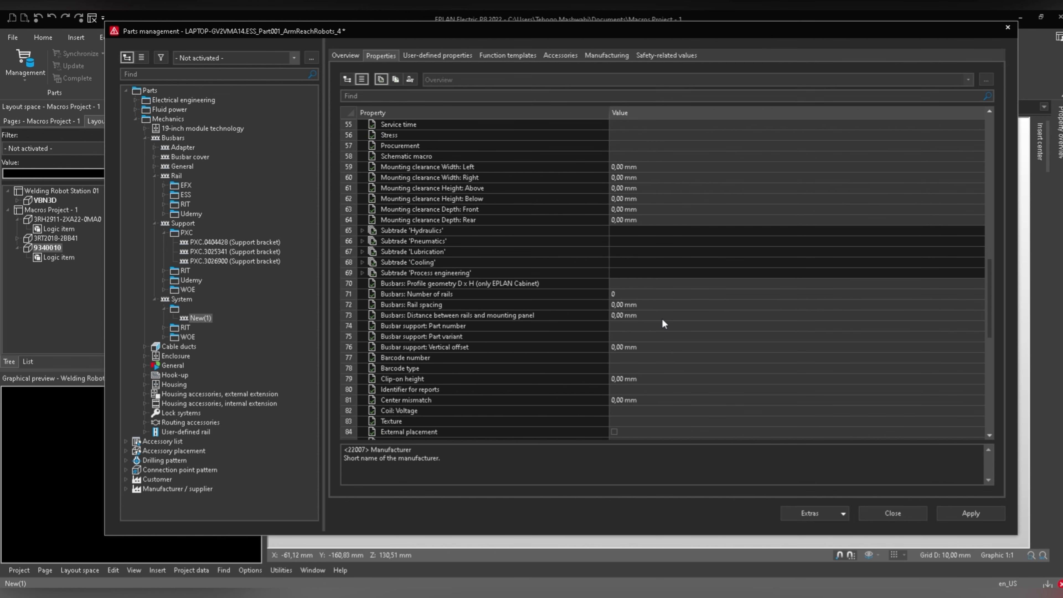
pyautogui.moveTo(349, 295); pyautogui.dragTo(349, 431)
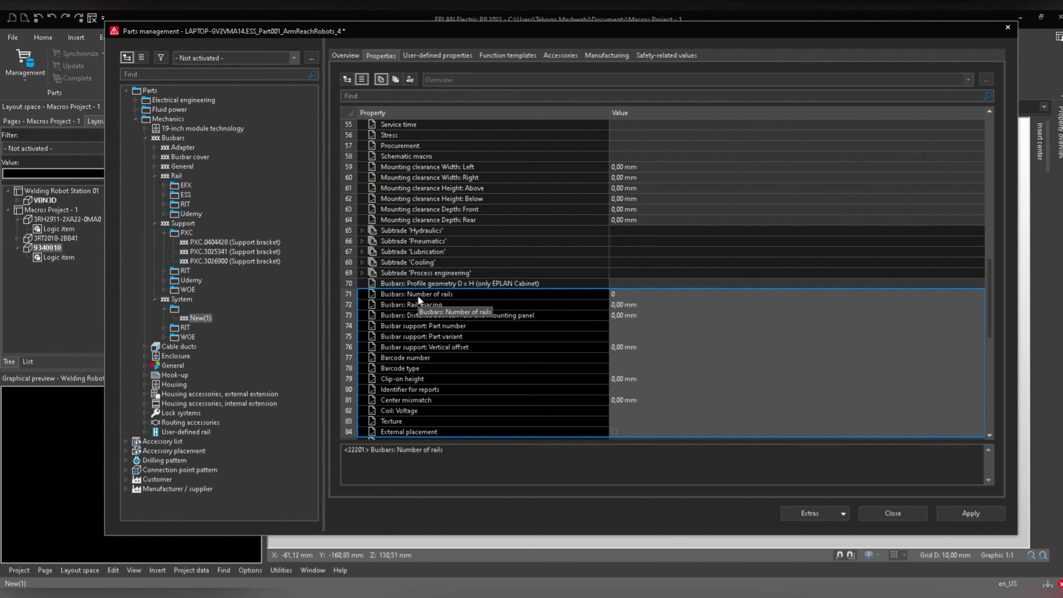
pyautogui.click(631, 295)
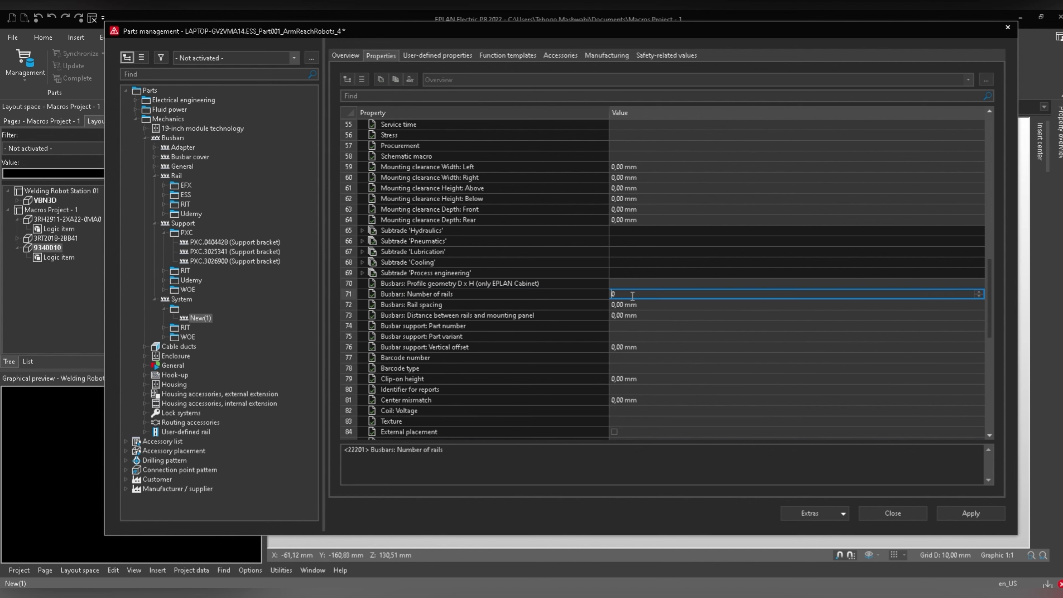
pyautogui.write('3')
# Look up the support's centre-to-centre busbar spacing on the Rittal product page in the browser and set the system's rail spacing in EPLAN to 60 mm.
pyautogui.hotkey('alt', 'Tab')
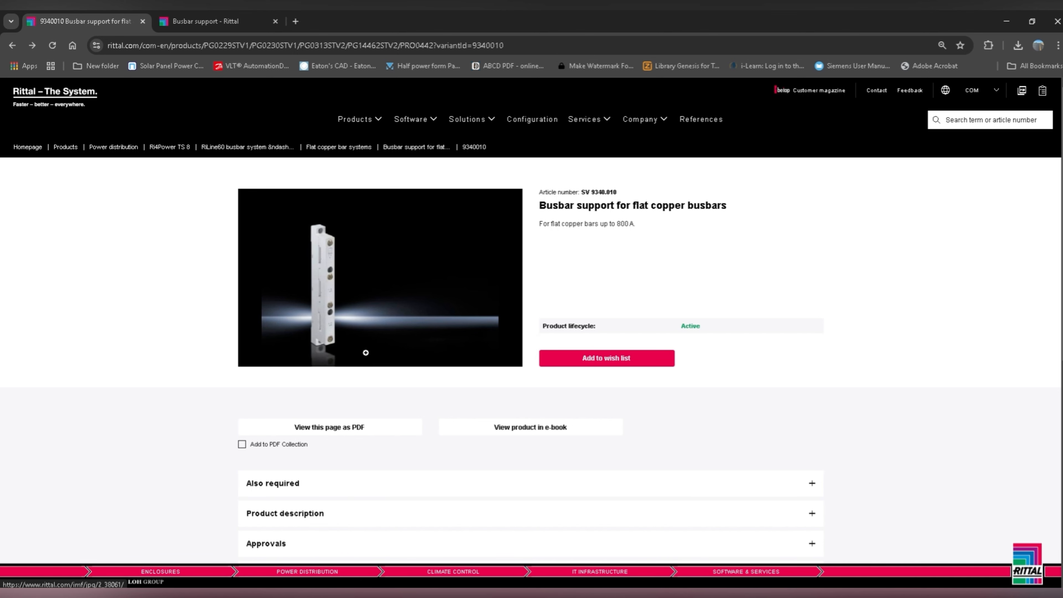
pyautogui.scroll(-4, 368, 356)
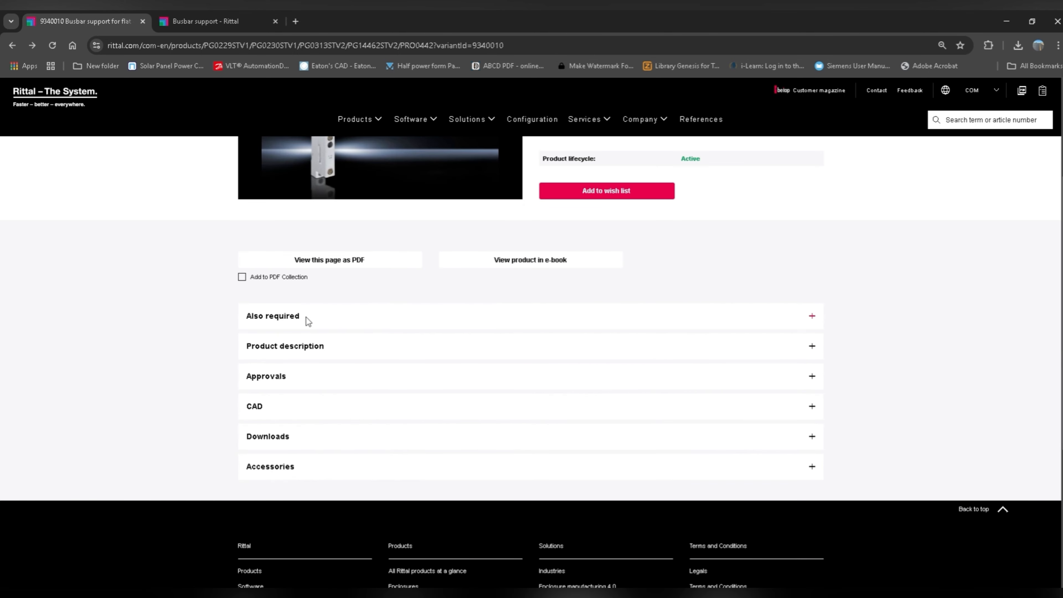
pyautogui.click(304, 319)
pyautogui.scroll(3, 338, 401)
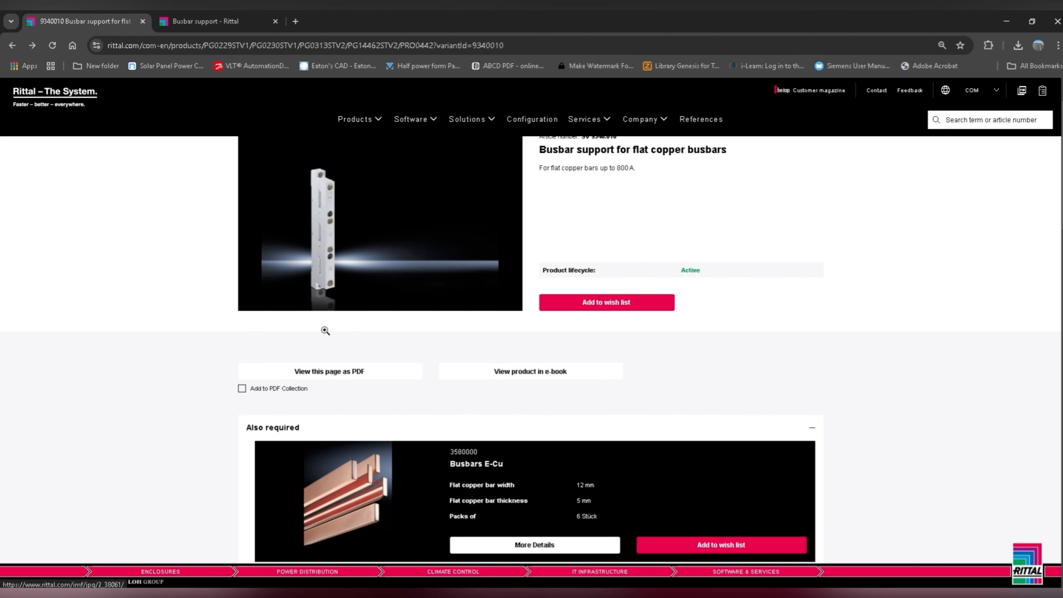
pyautogui.click(305, 427)
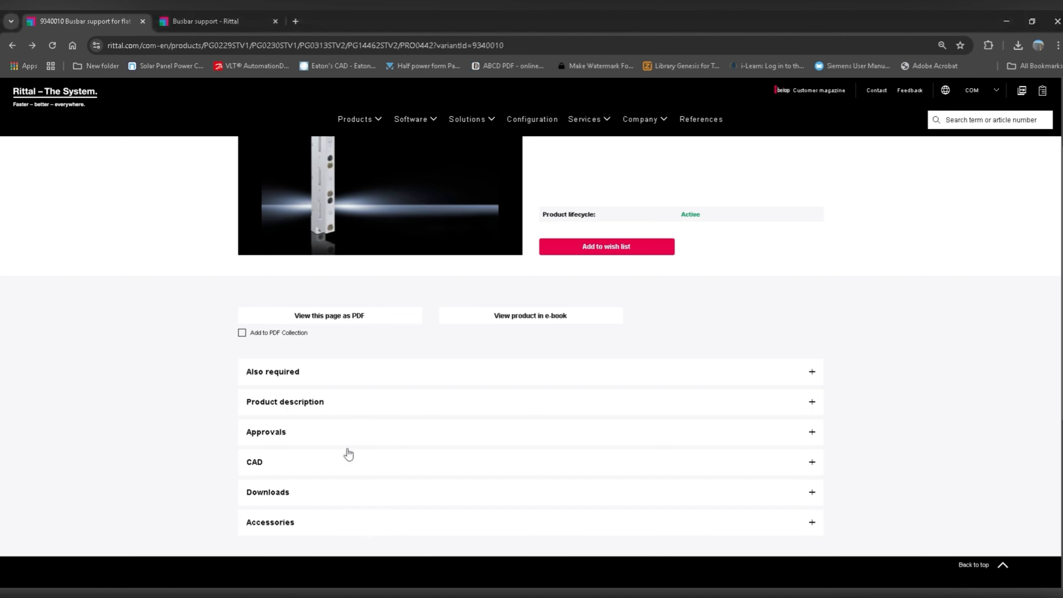
pyautogui.click(291, 401)
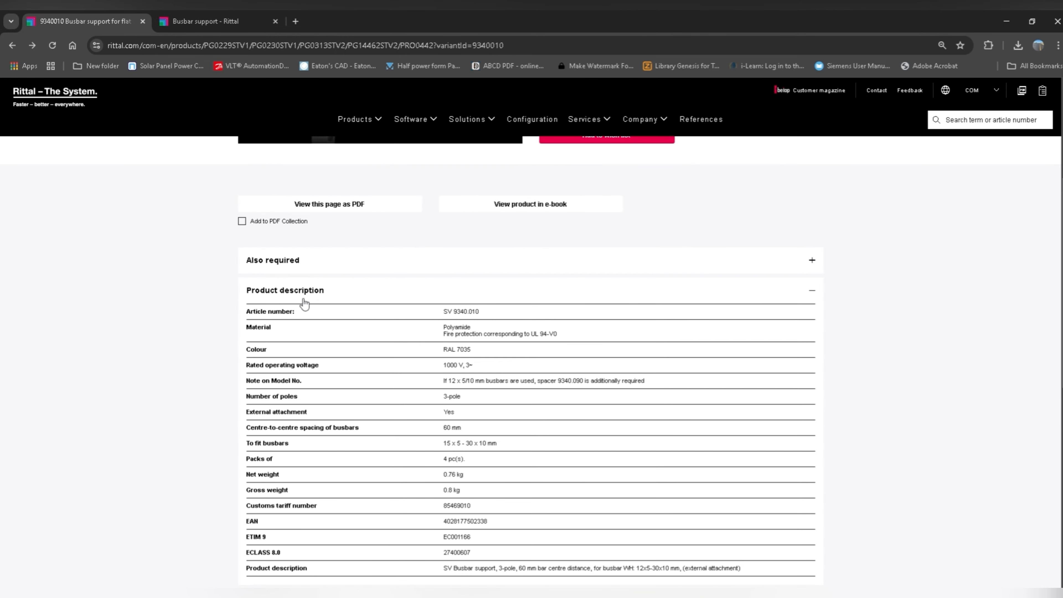
pyautogui.moveTo(464, 429); pyautogui.dragTo(439, 431)
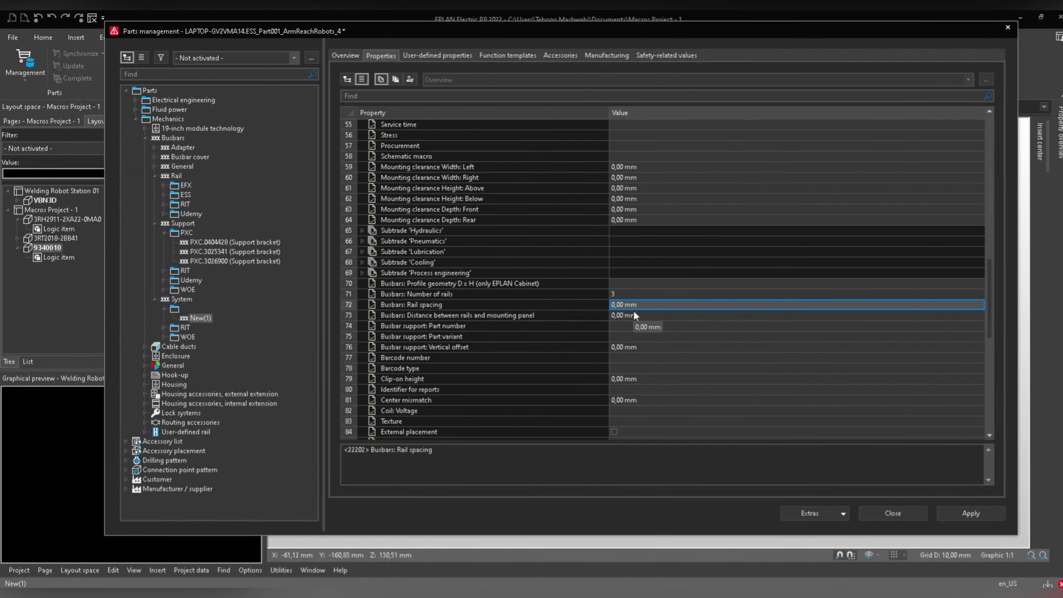
pyautogui.click(632, 305)
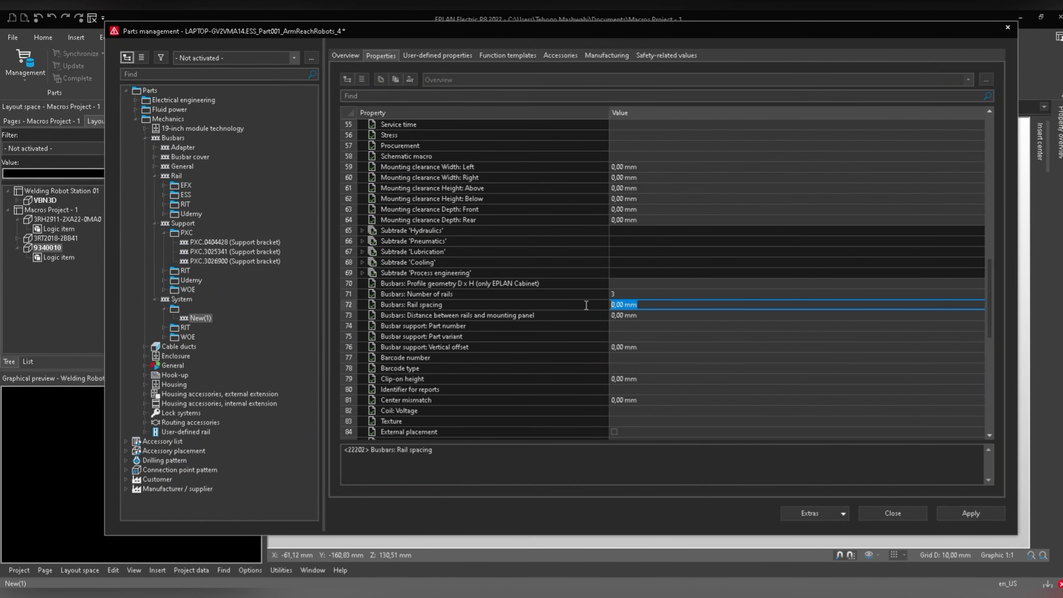
pyautogui.write('60')
# Check the support's dimension drawing in the browser and set the distance between rails and mounting panel in EPLAN to 30 mm.
pyautogui.click(624, 318)
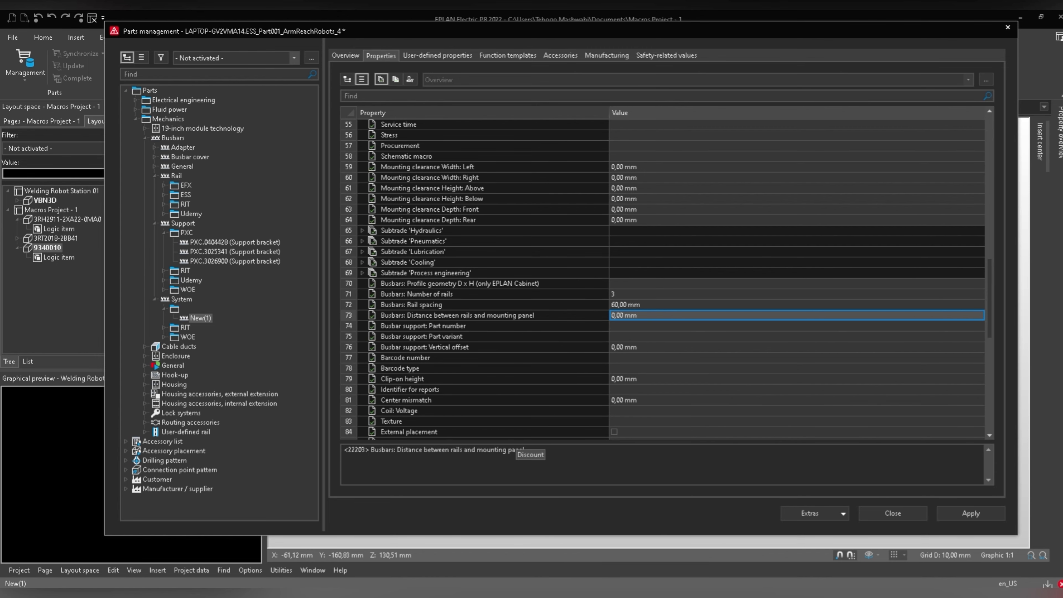
pyautogui.click(343, 553)
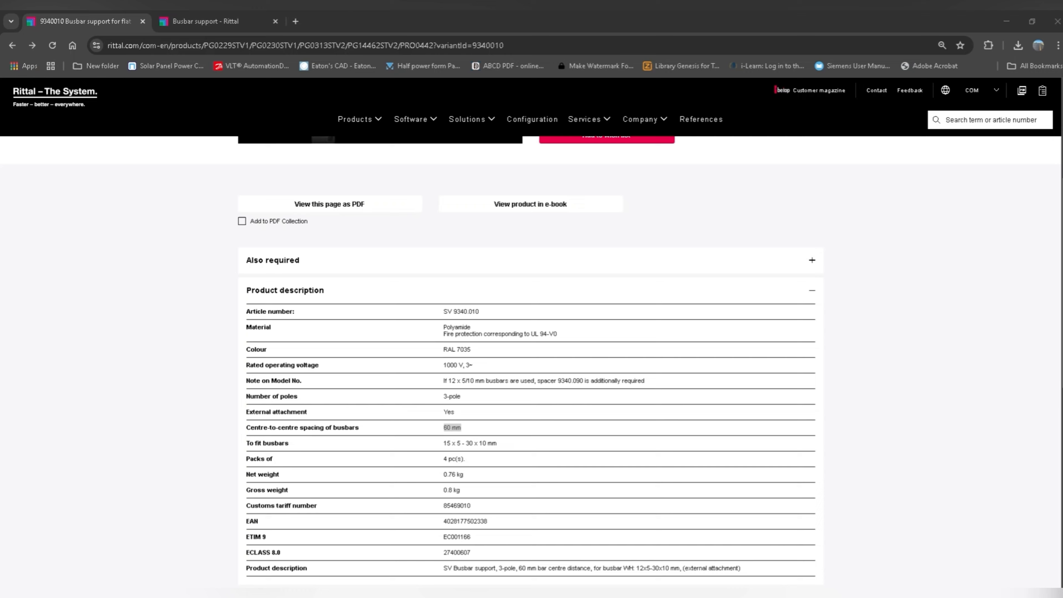
pyautogui.click(224, 20)
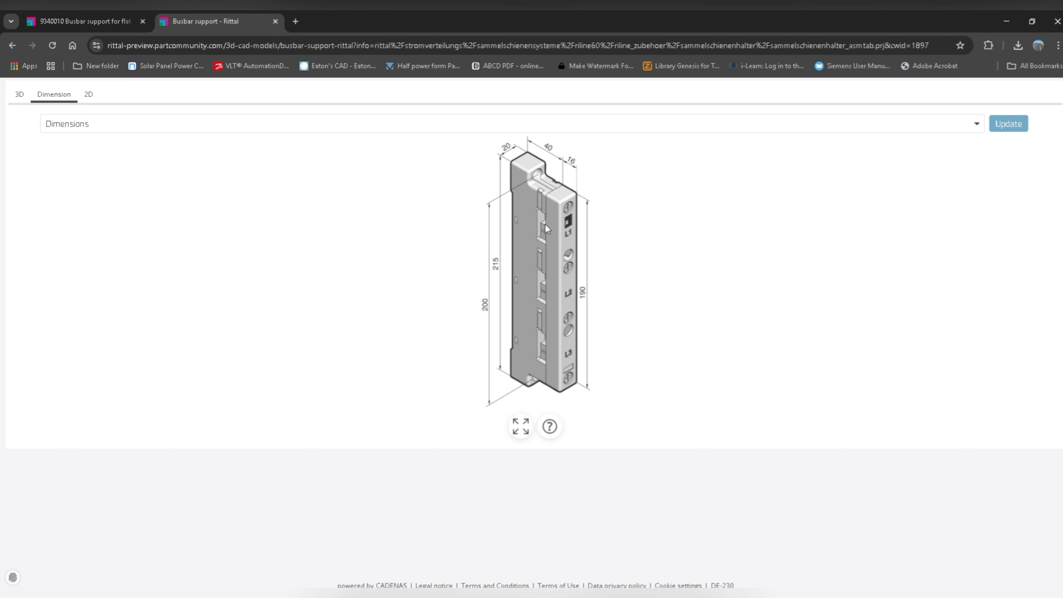
pyautogui.moveTo(404, 594)
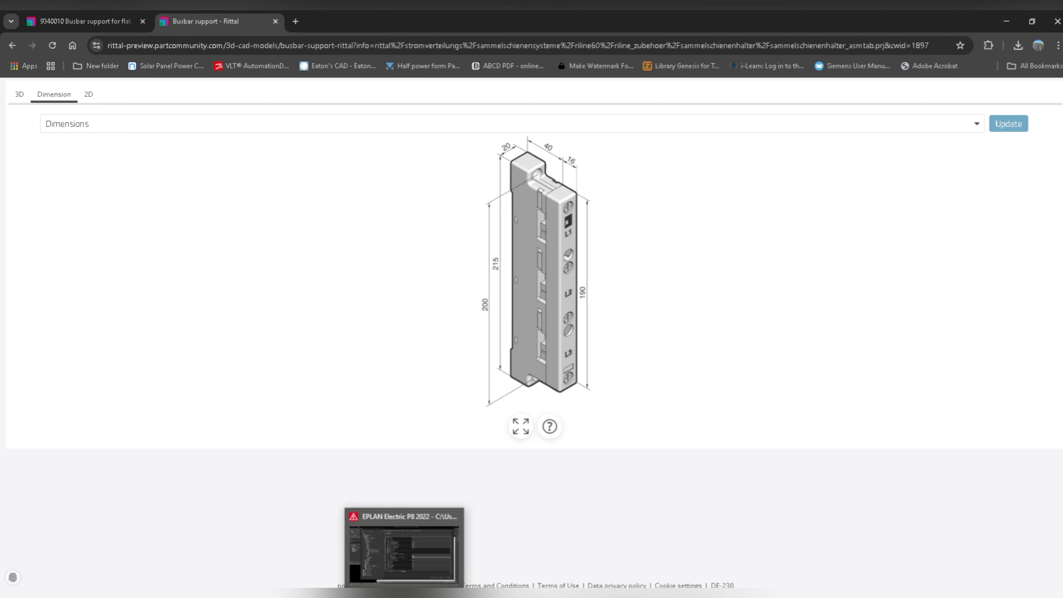
pyautogui.click(411, 569)
pyautogui.click(623, 315)
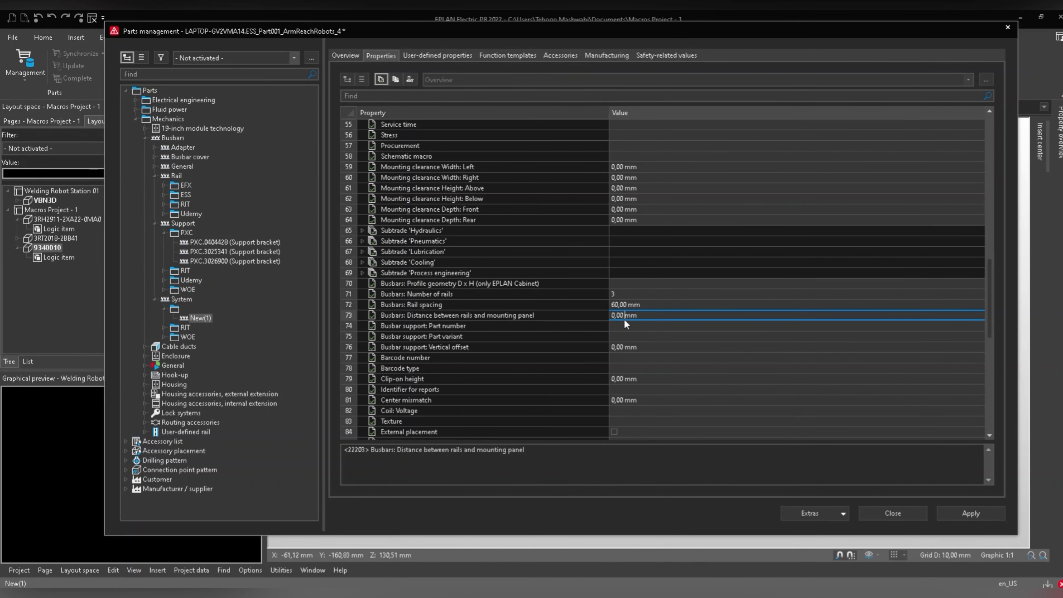
pyautogui.hotkey('ctrl', 'a')
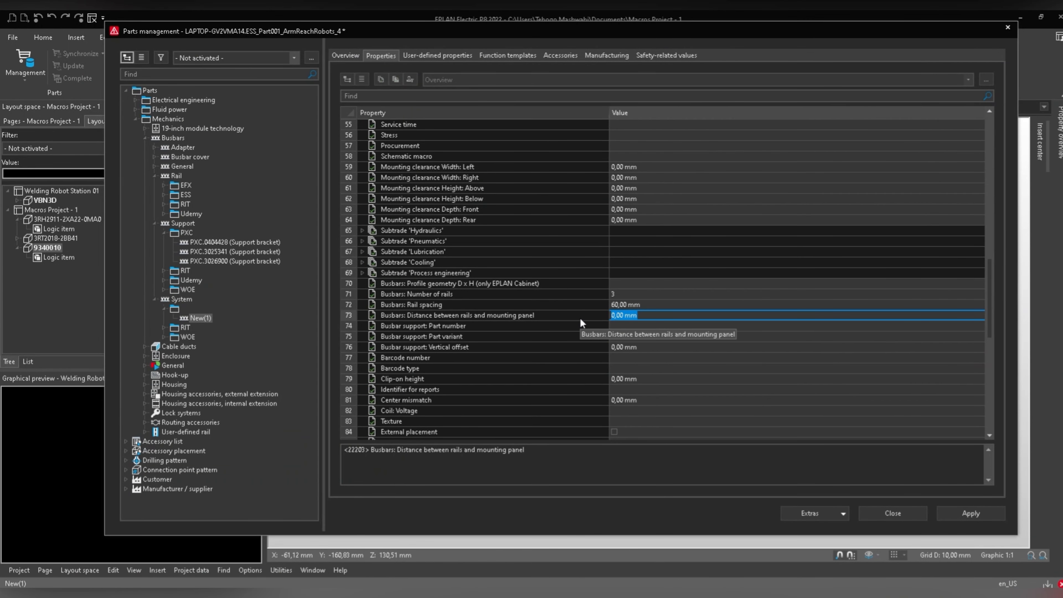
pyautogui.write('30')
pyautogui.click(621, 324)
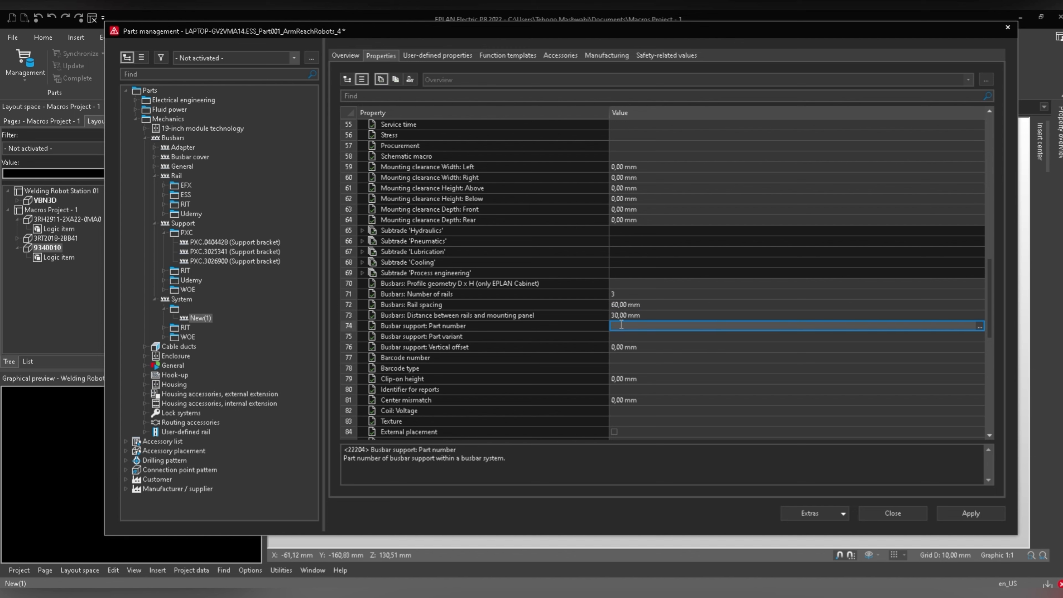
# Find the UdemySupport_3F part in the parts database and assign it as the busbar system's support part number.
pyautogui.click(352, 325)
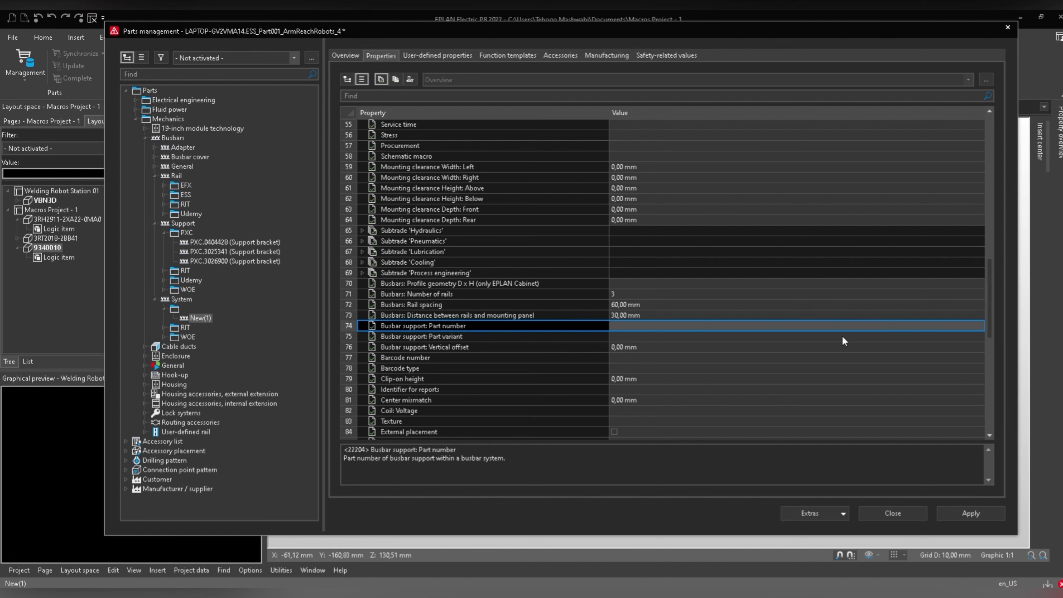
pyautogui.click(977, 325)
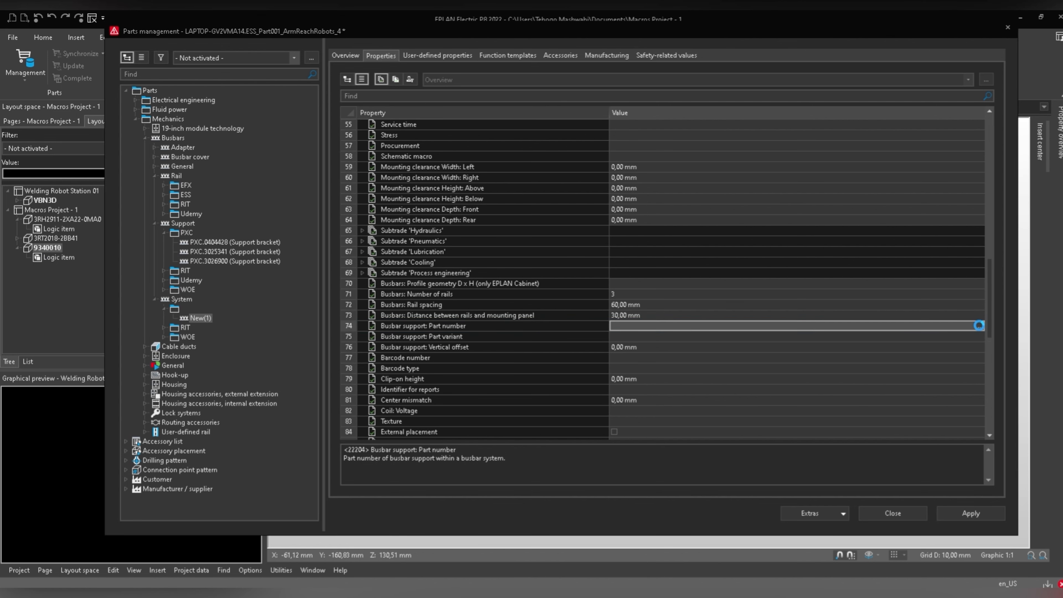
pyautogui.click(977, 325)
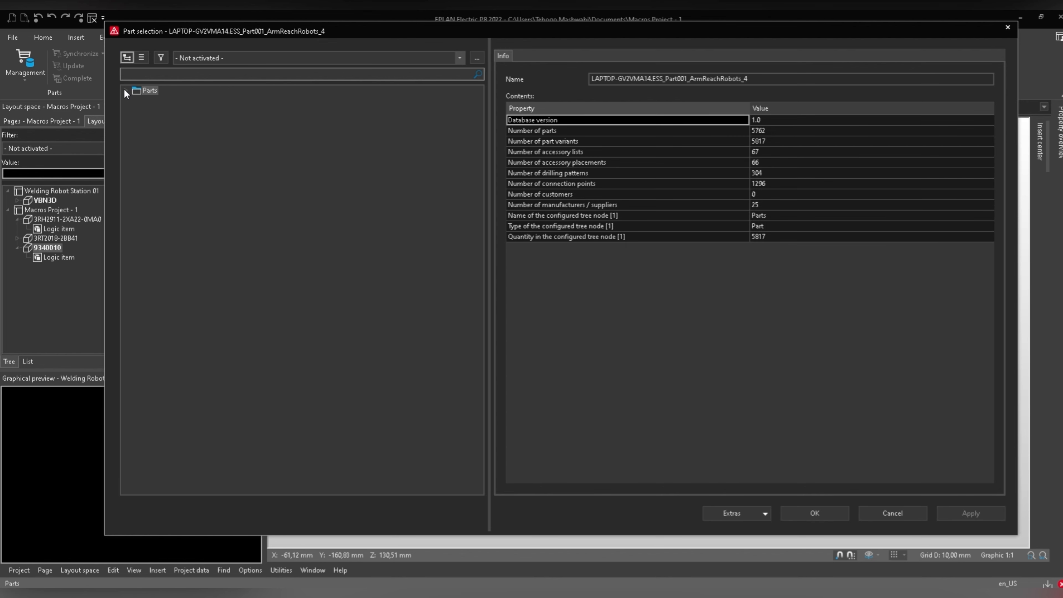
pyautogui.click(126, 75)
pyautogui.write('UdemySupport')
pyautogui.press('Return')
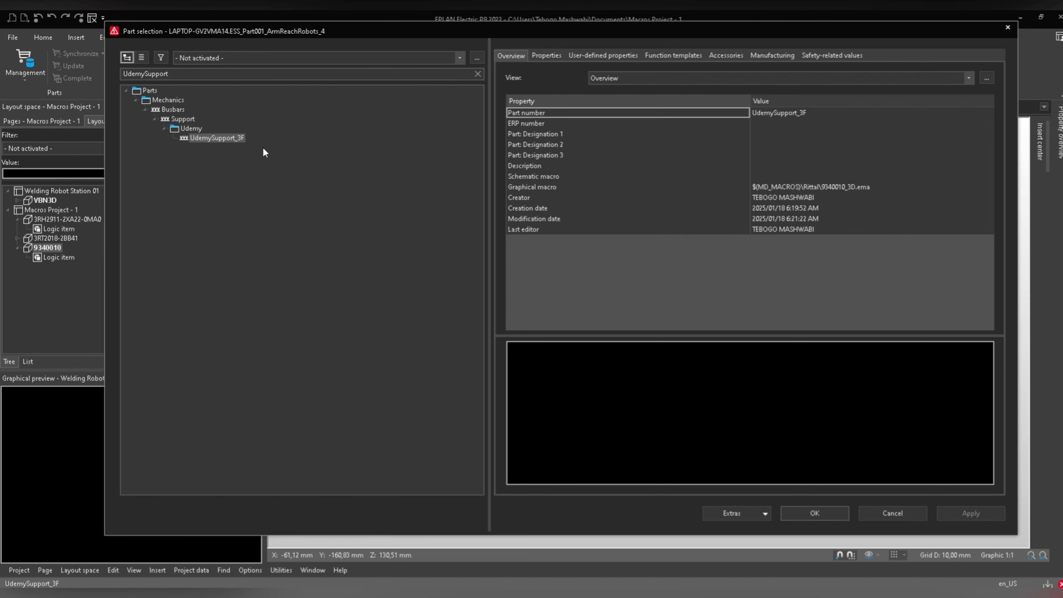
pyautogui.click(820, 511)
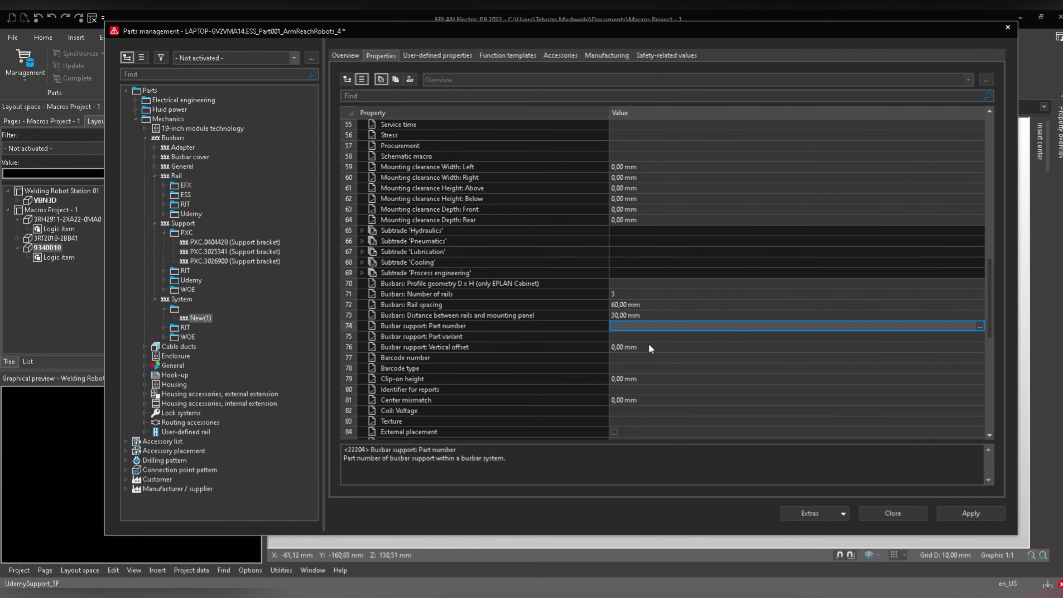
pyautogui.click(547, 336)
# Check the support's required busbars on the Rittal product page in the browser and set the system's busbar part number in EPLAN to UdemyRail_3F.
pyautogui.scroll(-3, 599, 345)
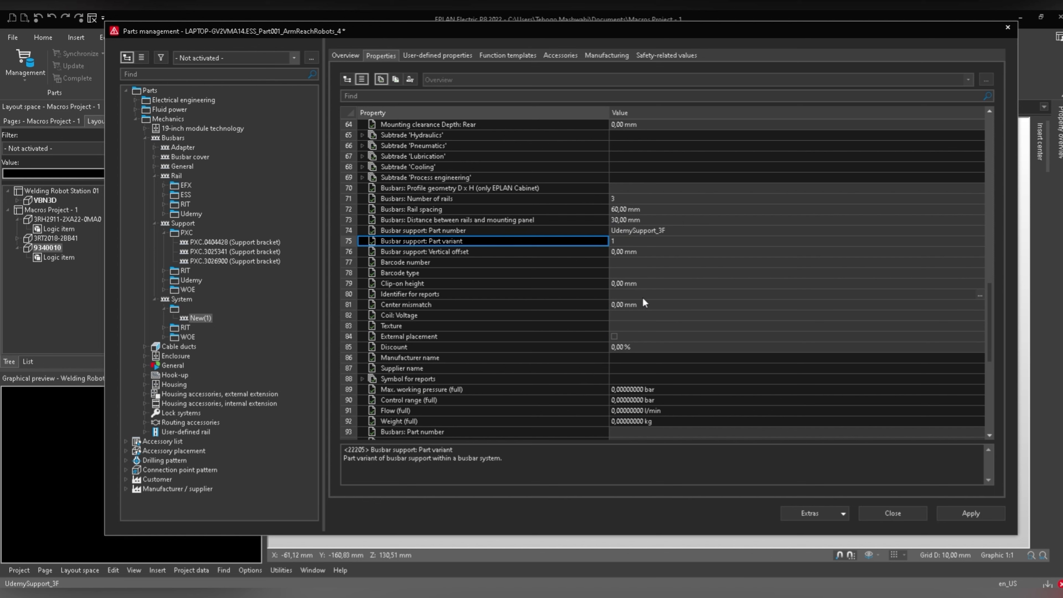
pyautogui.scroll(-3, 644, 322)
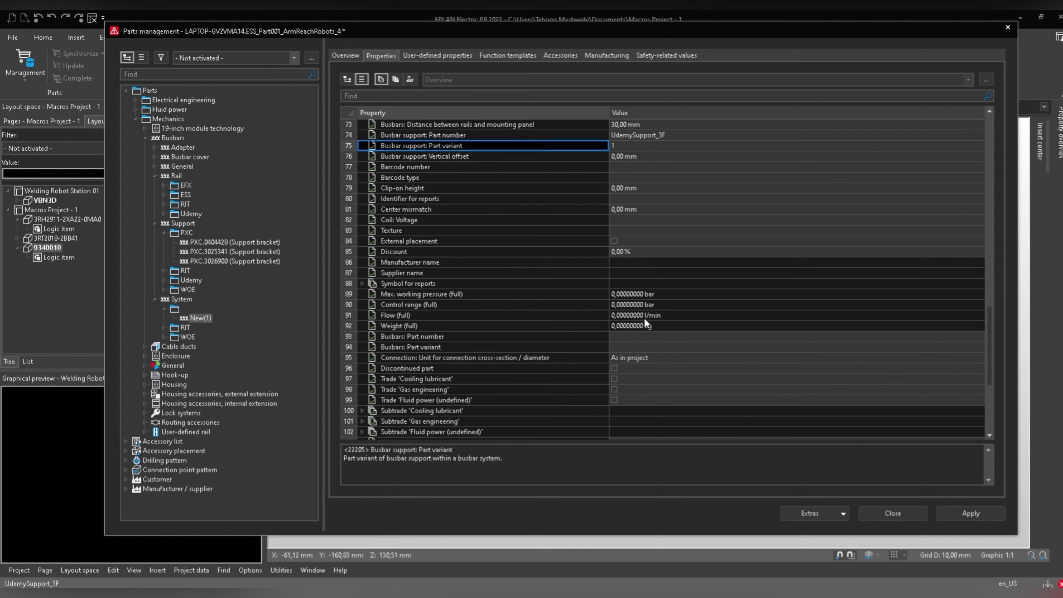
pyautogui.click(466, 339)
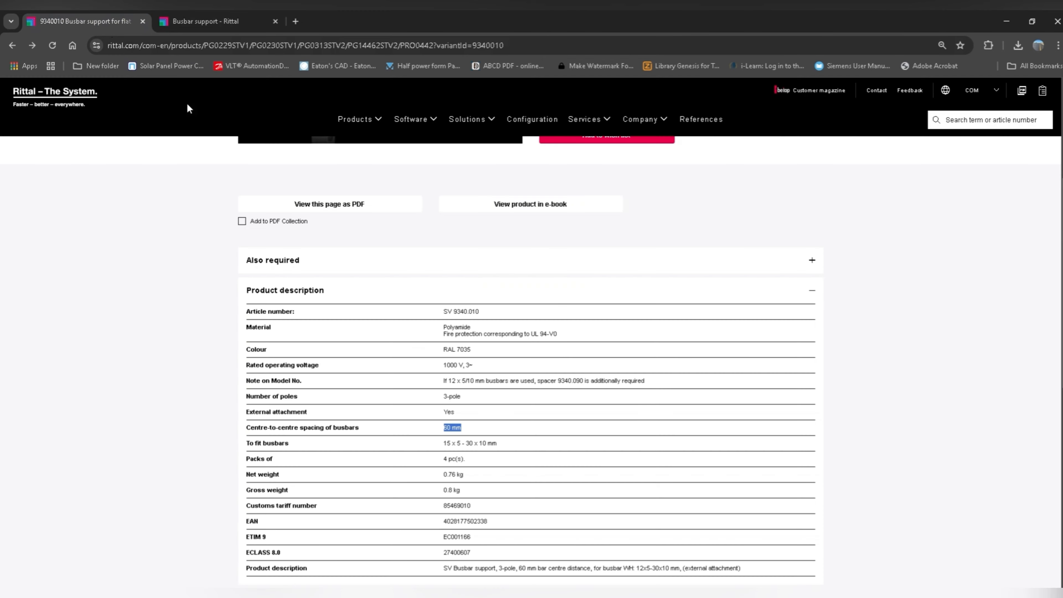
pyautogui.scroll(4, 368, 396)
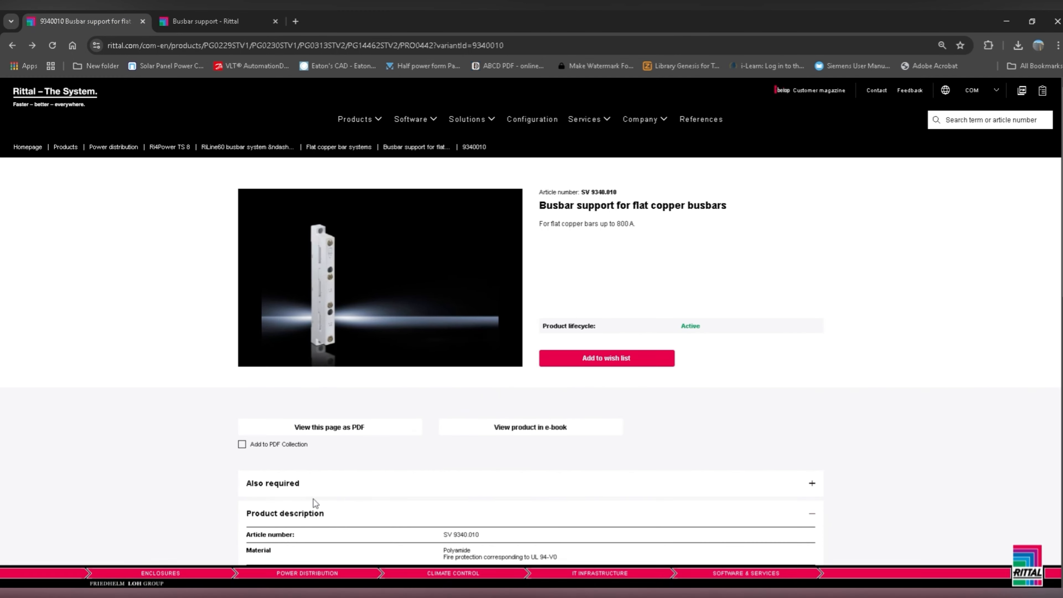
pyautogui.click(339, 485)
pyautogui.scroll(-5, 375, 434)
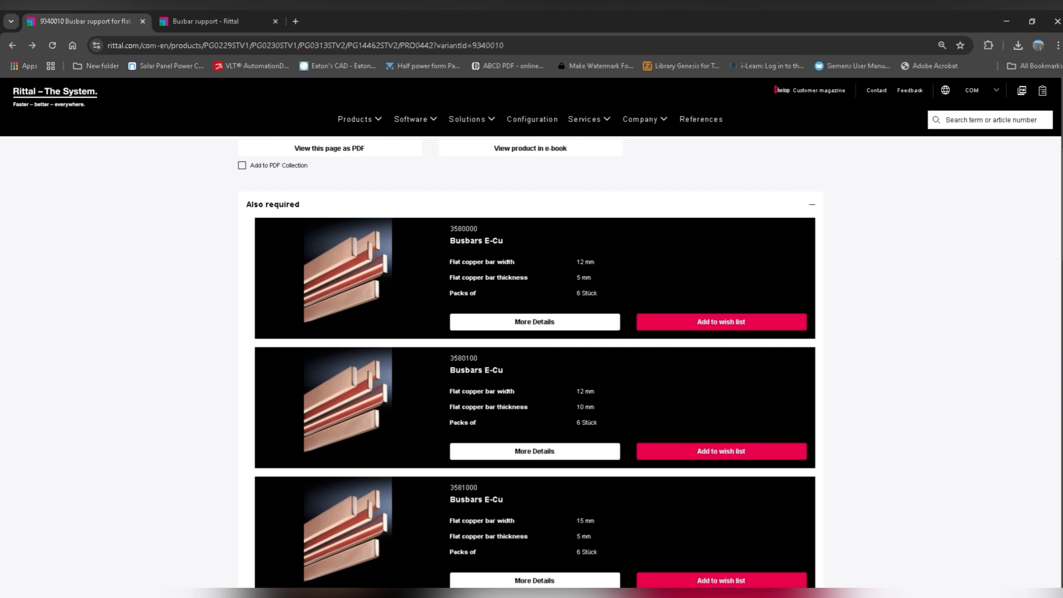
pyautogui.scroll(5, 419, 553)
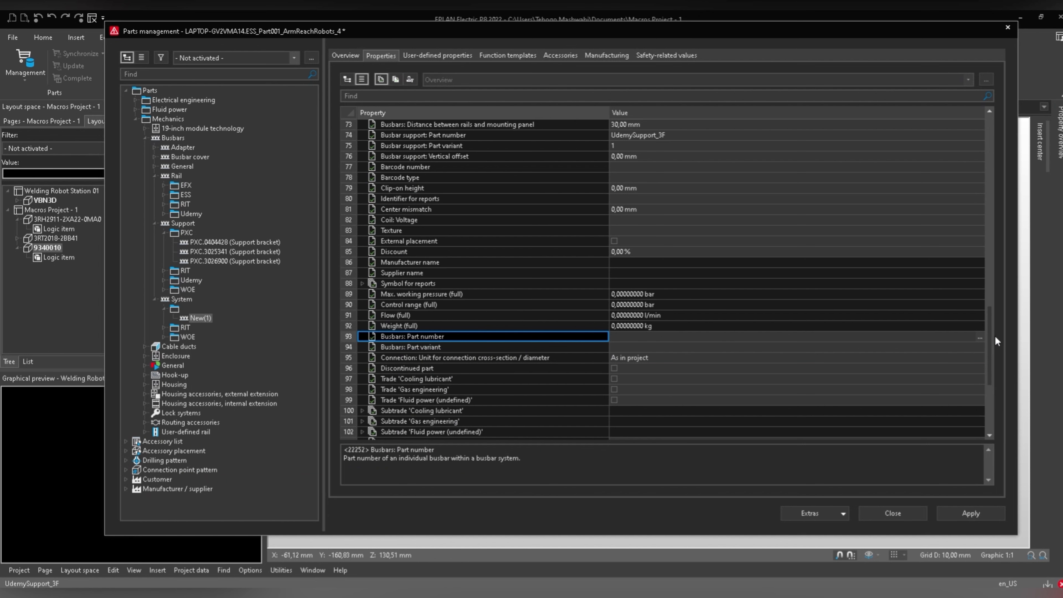
pyautogui.click(979, 340)
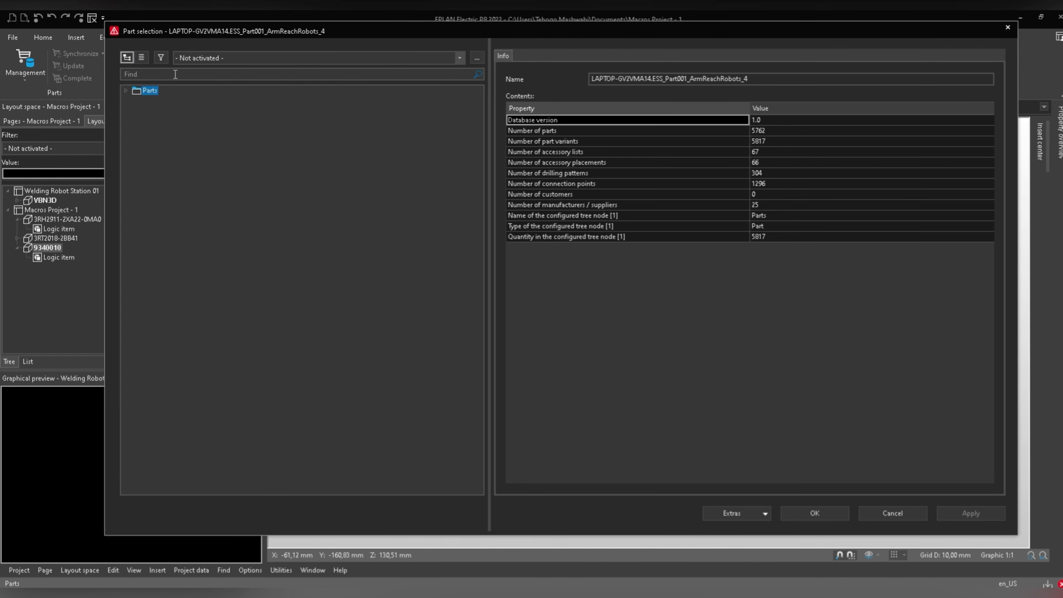
pyautogui.click(176, 73)
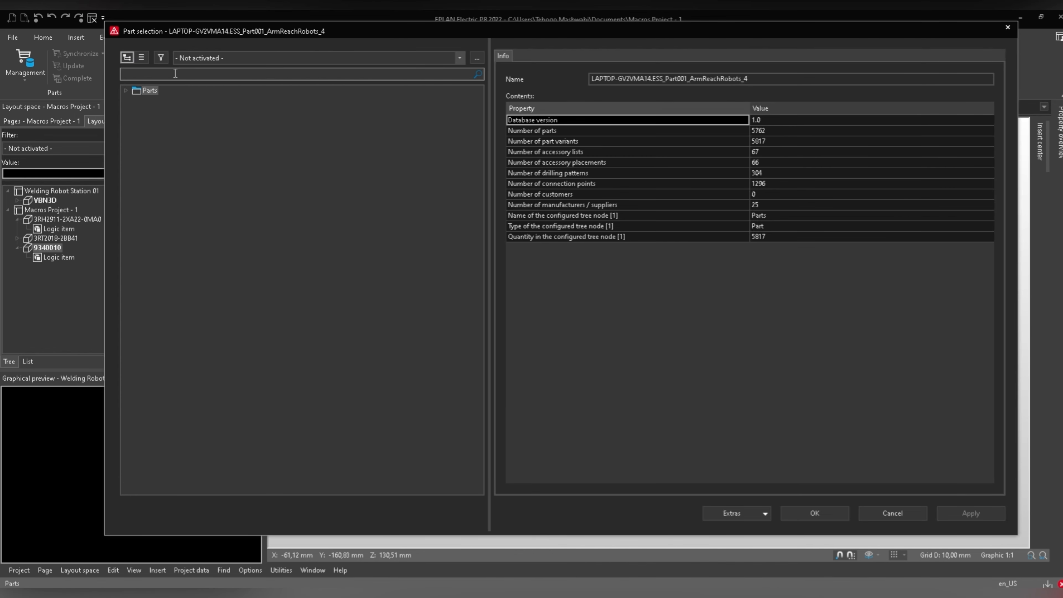
pyautogui.write('UdemyRail')
pyautogui.press('Return')
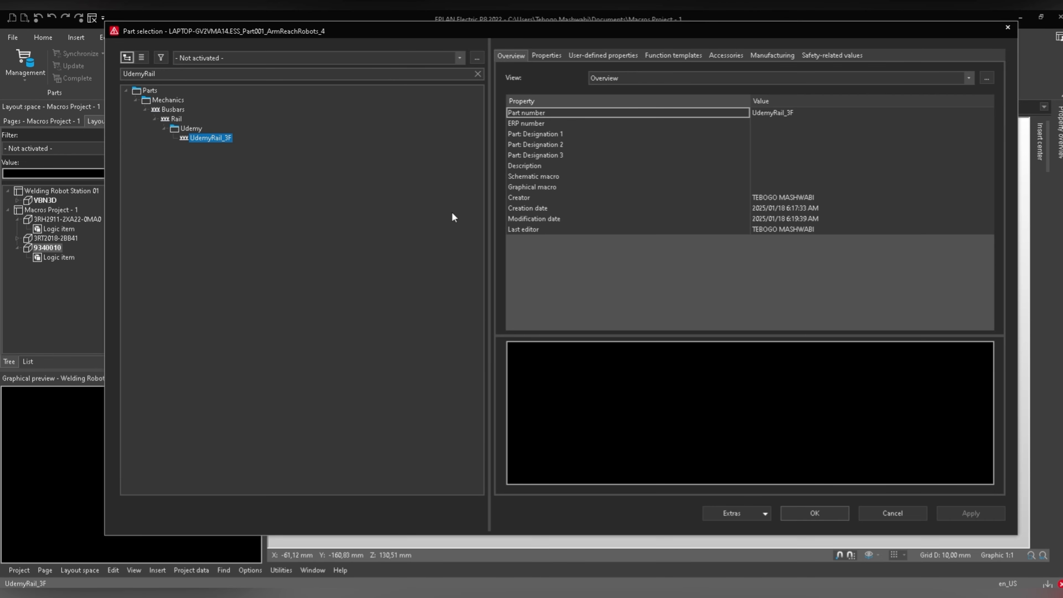
pyautogui.click(820, 519)
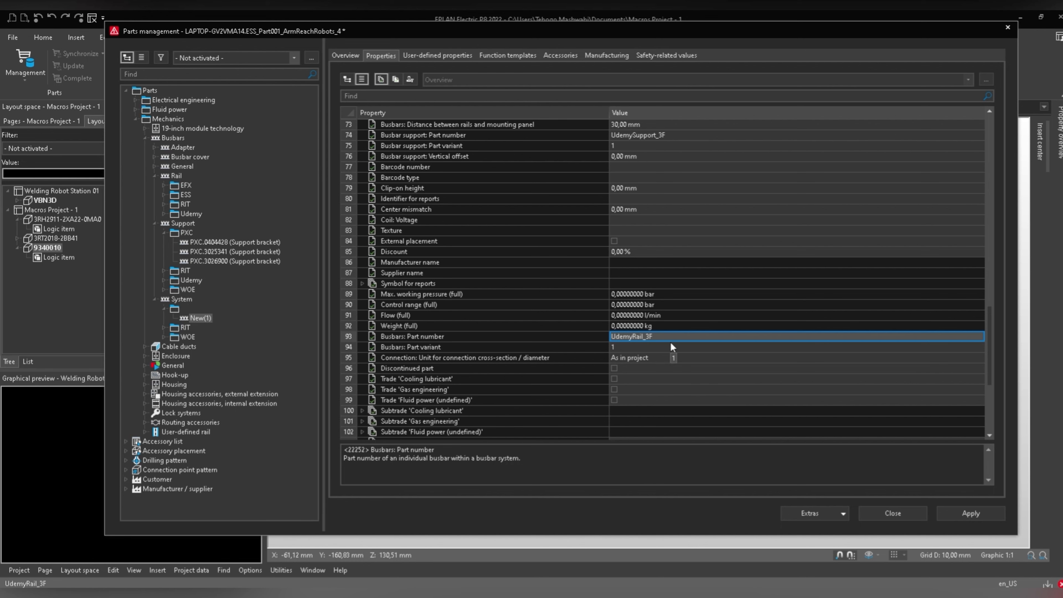
# Review the busbar system's properties and copy its part number, UdemySystem_3F.
pyautogui.scroll(-5, 661, 363)
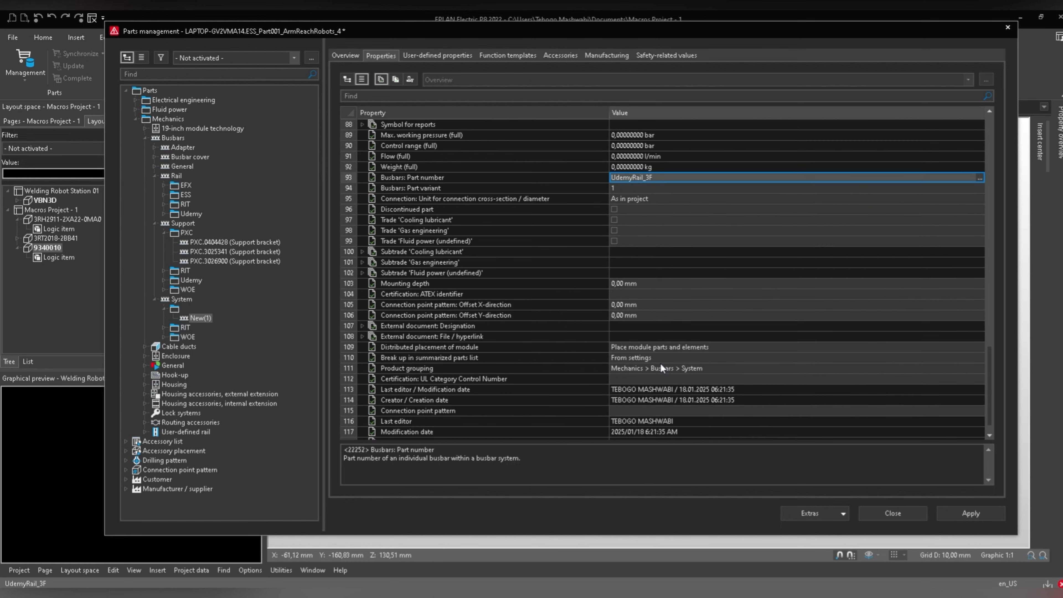
pyautogui.scroll(10, 660, 381)
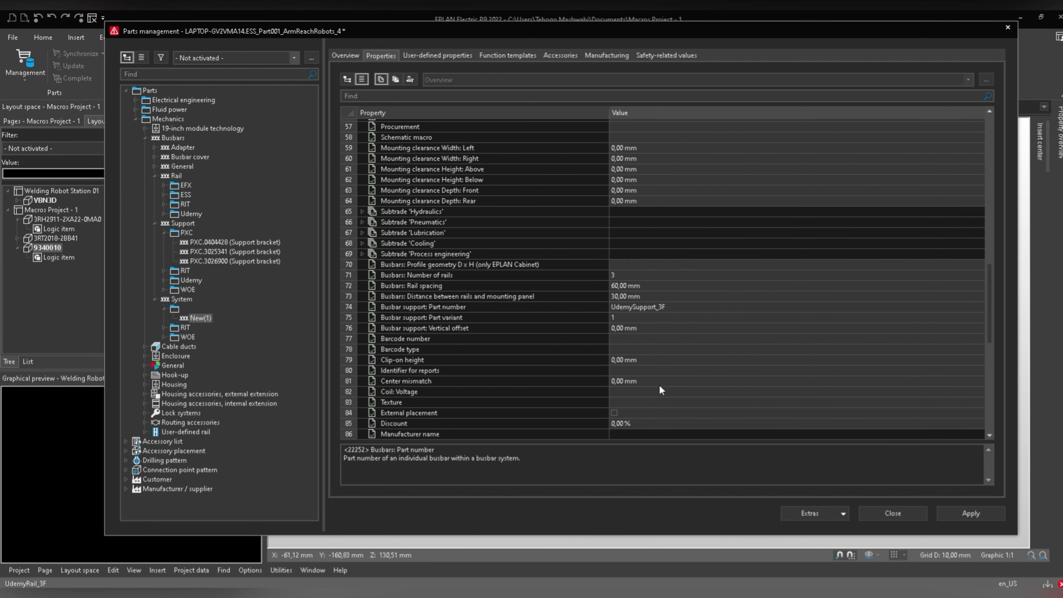
pyautogui.scroll(18, 661, 391)
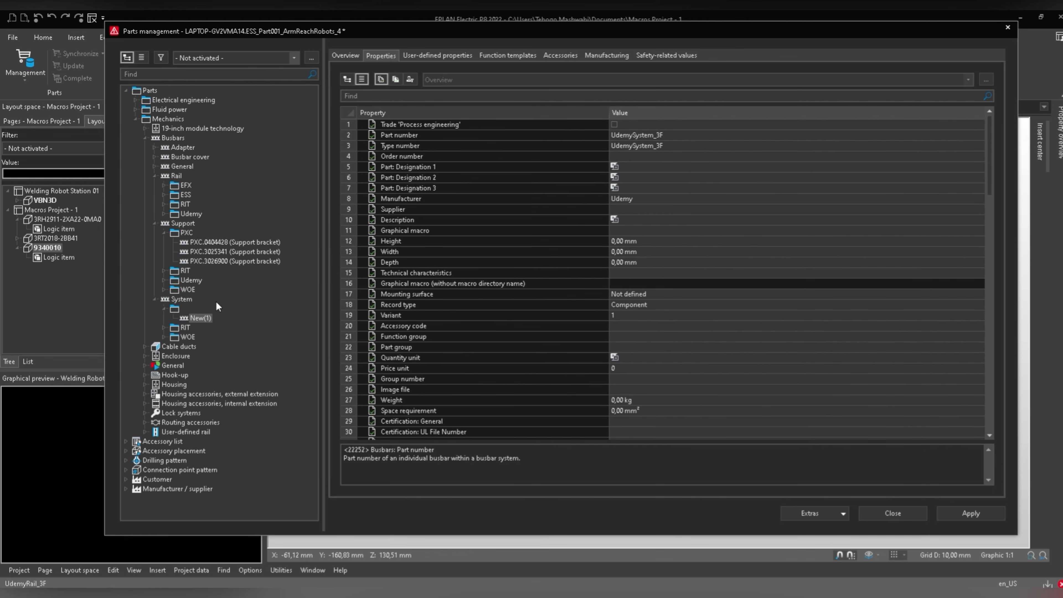
pyautogui.click(619, 135)
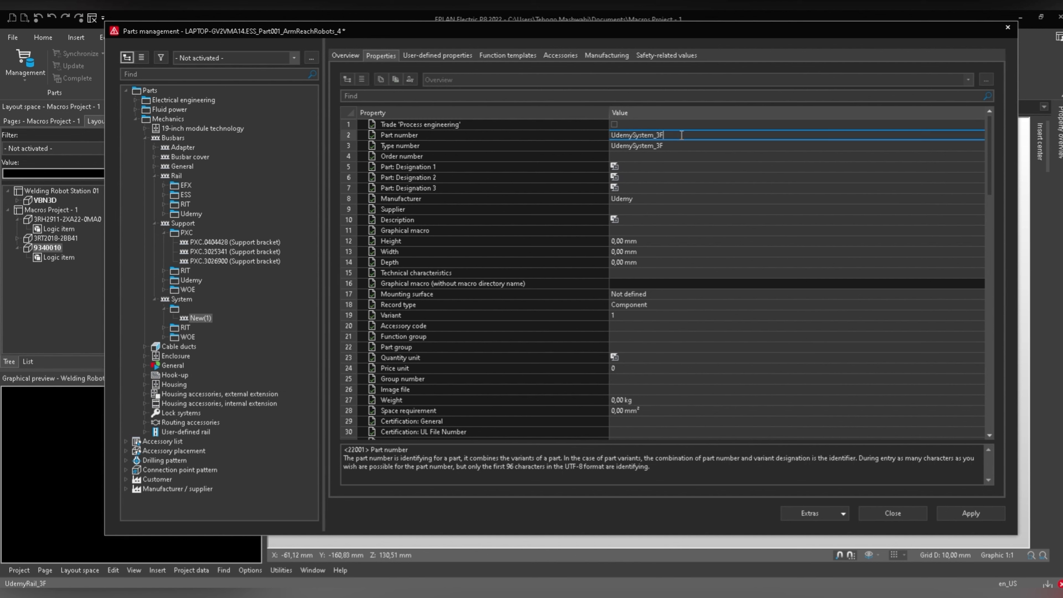
pyautogui.moveTo(620, 135); pyautogui.dragTo(607, 139)
pyautogui.hotkey('ctrl', 'c')
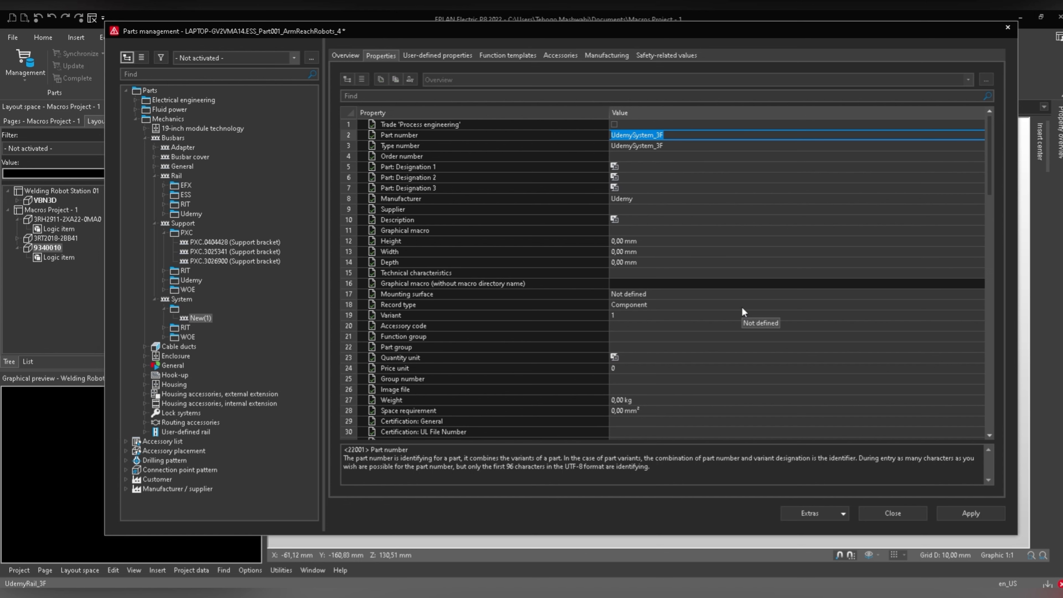
# Save the busbar system part, close parts management and synchronize the parts data to the project.
pyautogui.click(959, 516)
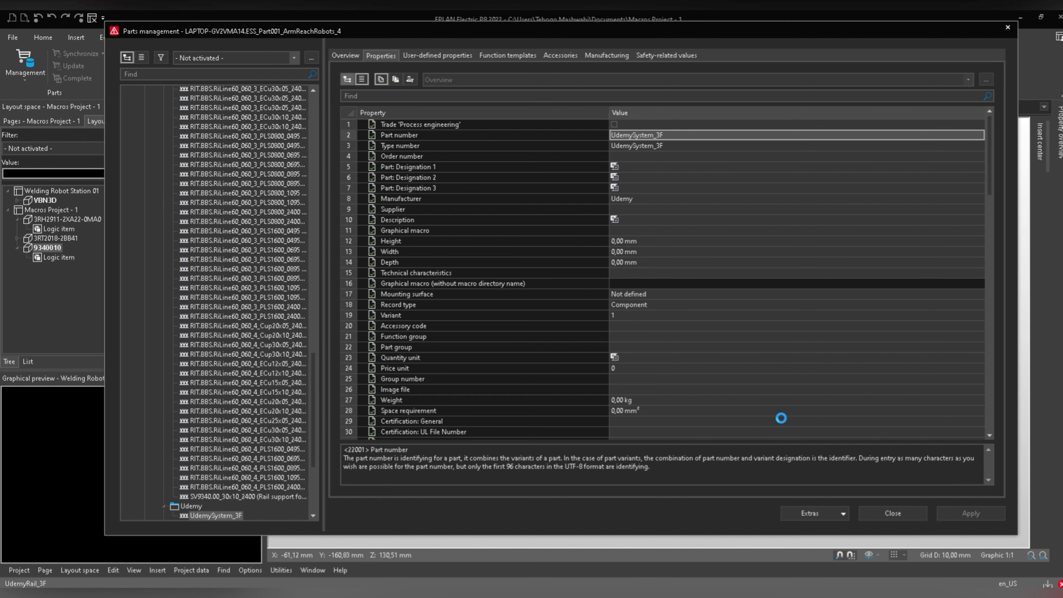
pyautogui.click(885, 515)
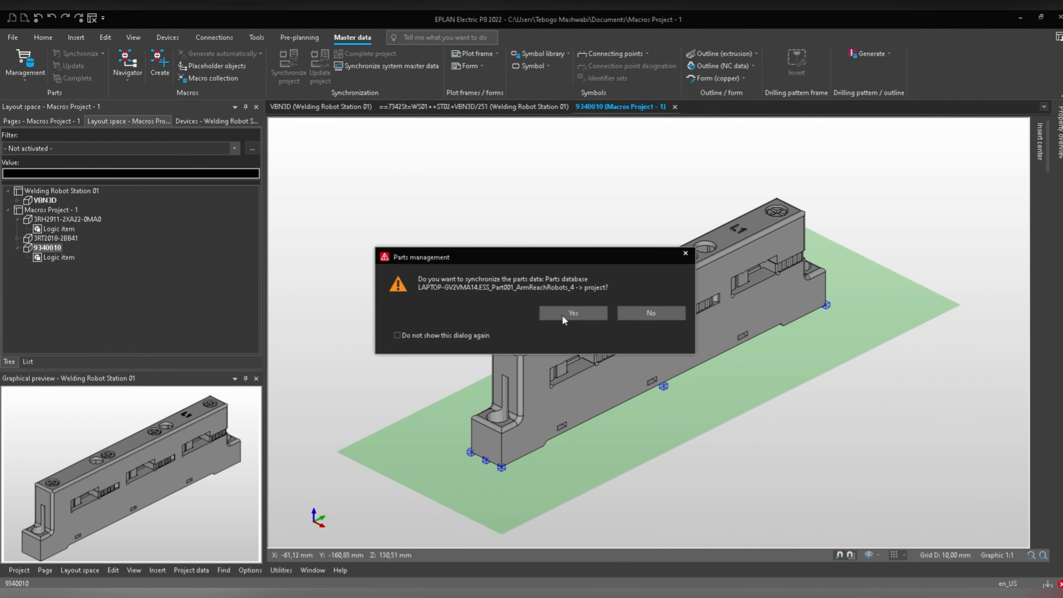
pyautogui.click(562, 314)
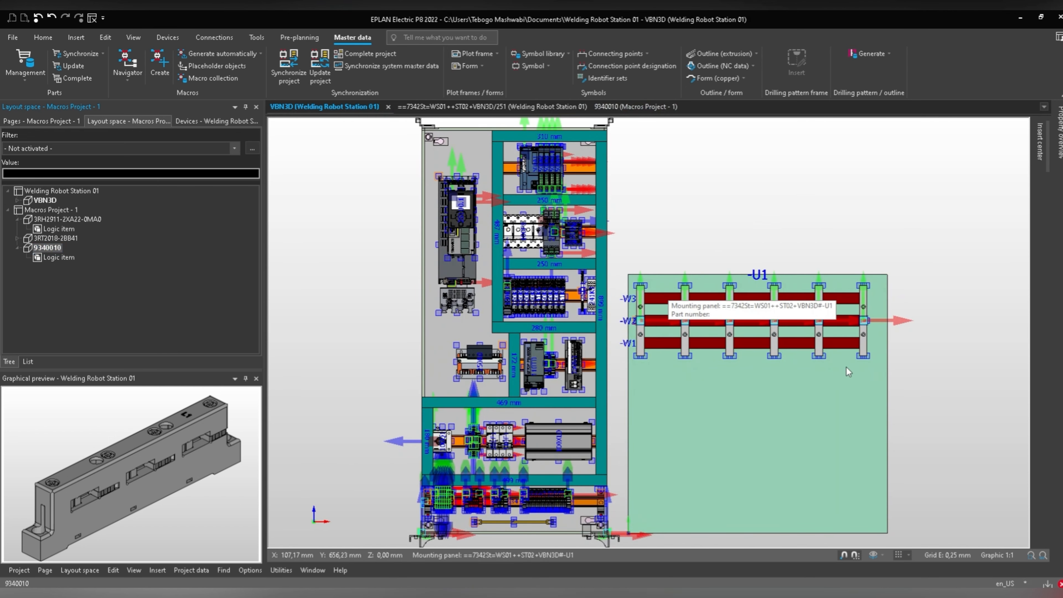
# Hide the mounting aids in the VBN3D layout space and search the insertable devices for UdemySystem_3F.
pyautogui.click(135, 38)
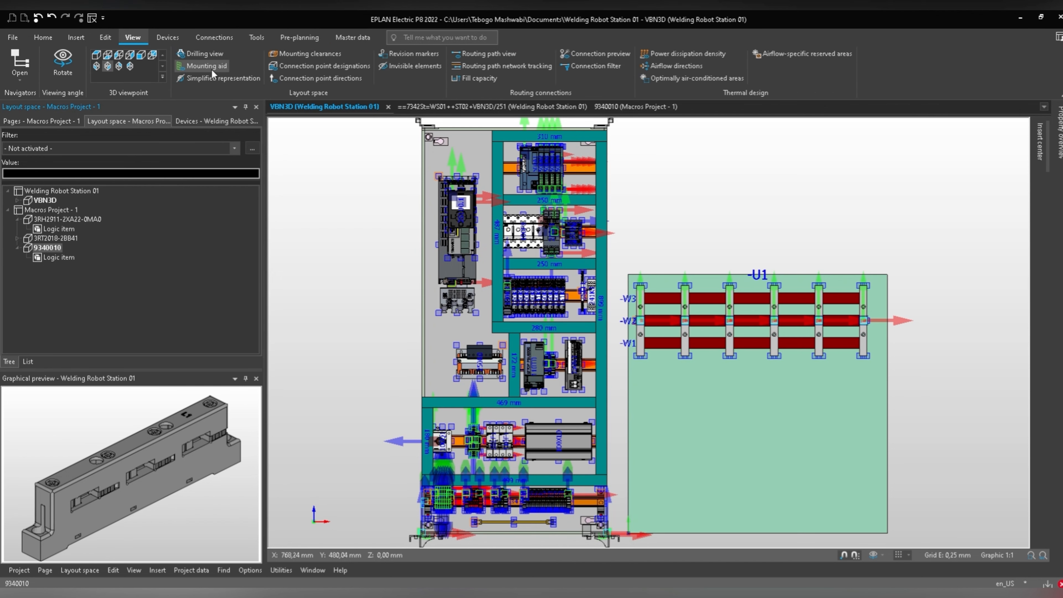
pyautogui.click(212, 70)
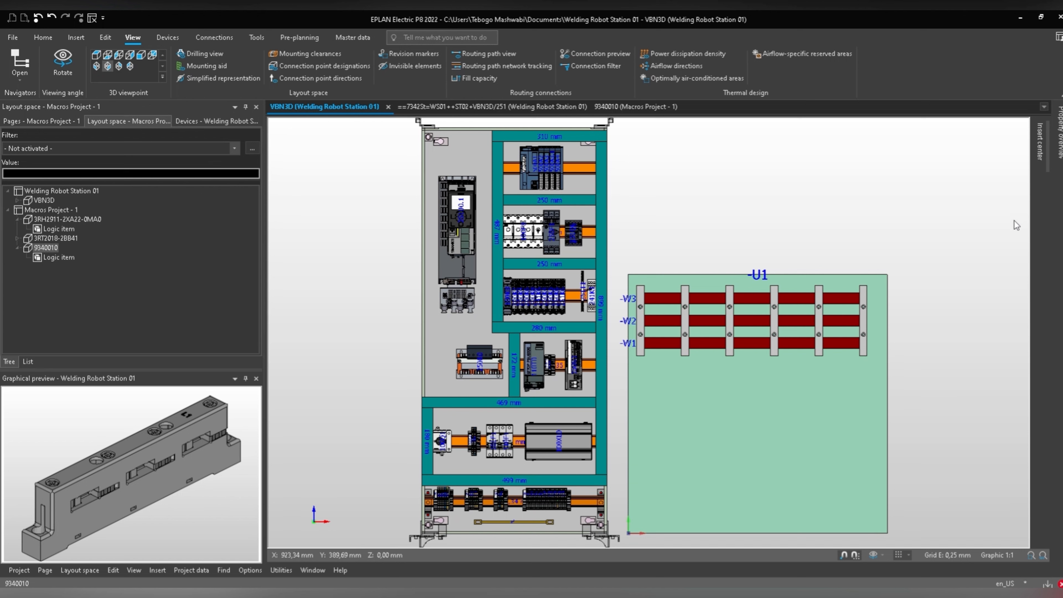
pyautogui.moveTo(1042, 151)
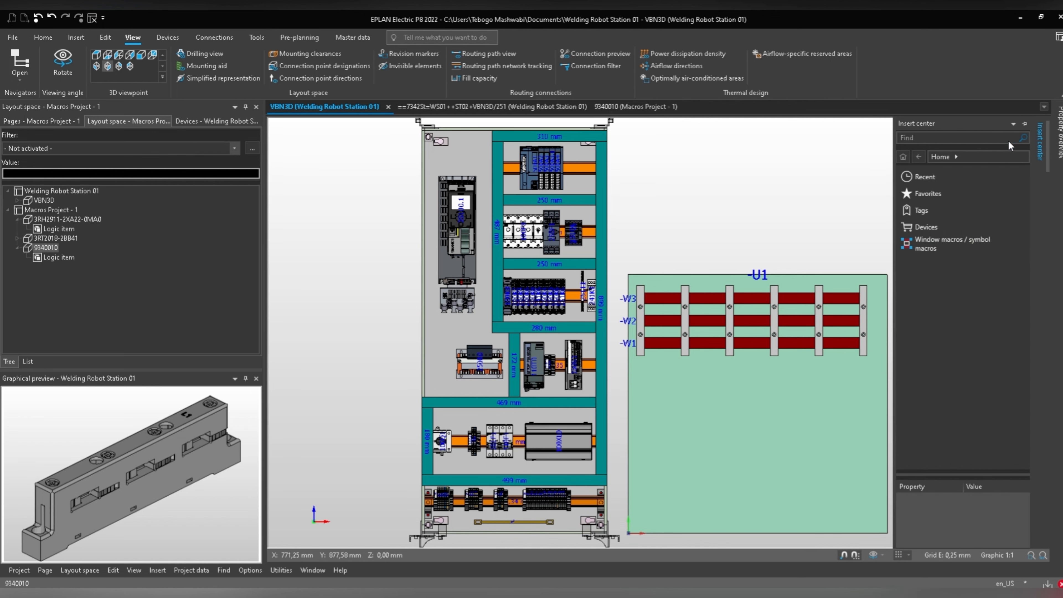
pyautogui.click(977, 136)
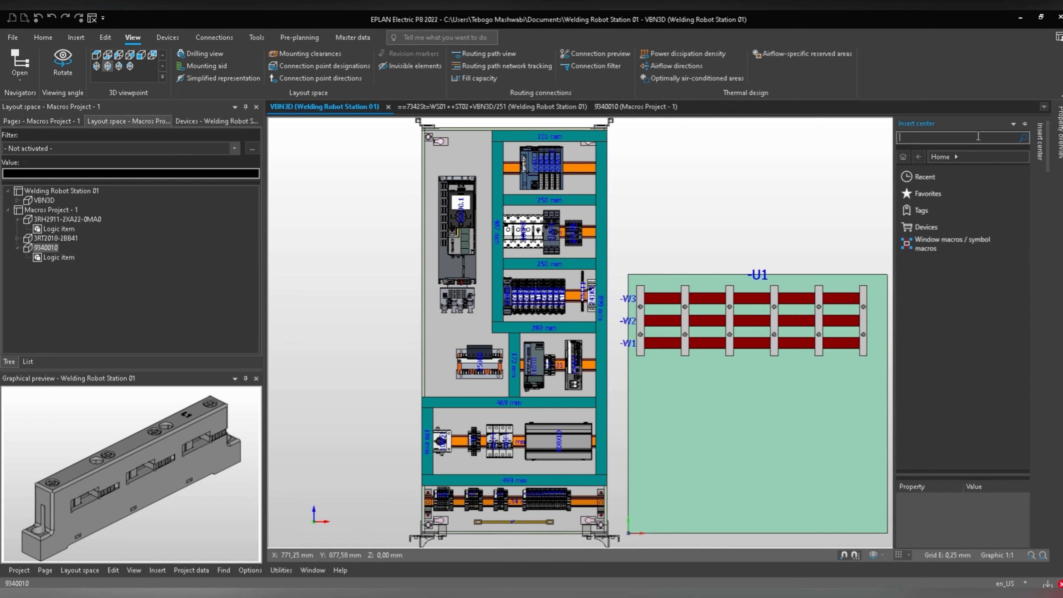
pyautogui.hotkey('ctrl', 'v')
pyautogui.press('Return')
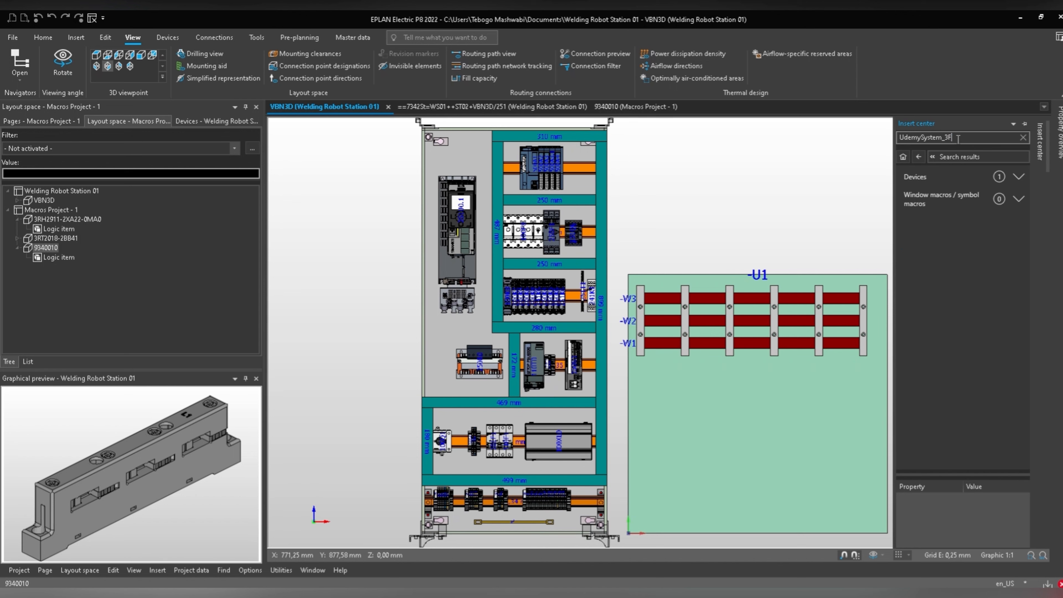
pyautogui.click(939, 180)
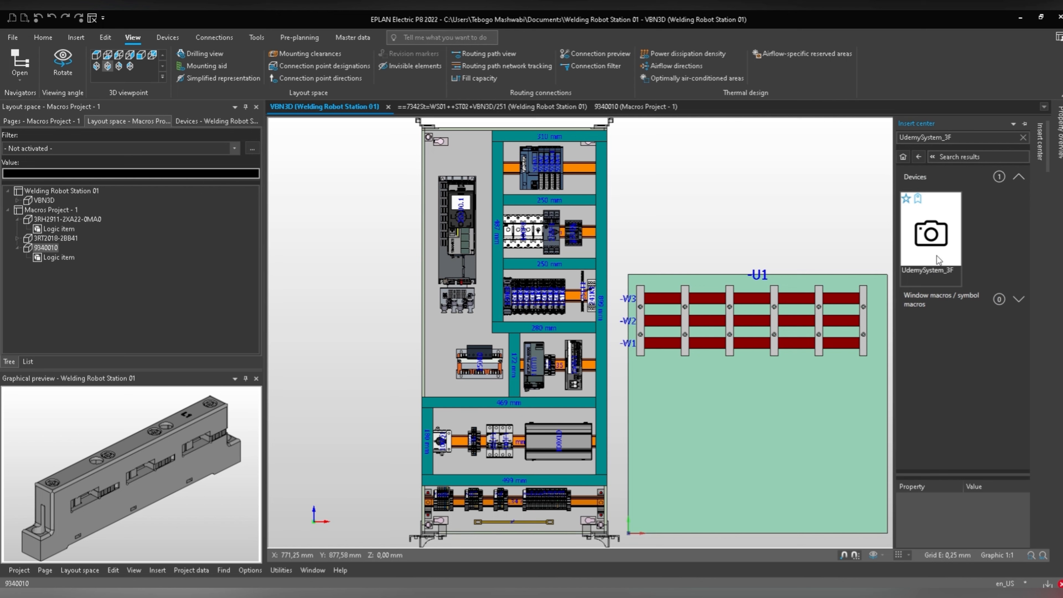
# Place the UdemySystem_3F busbar system on mounting panel U1 below the existing busbars, with a length of about 656 mm.
pyautogui.doubleClick(934, 232)
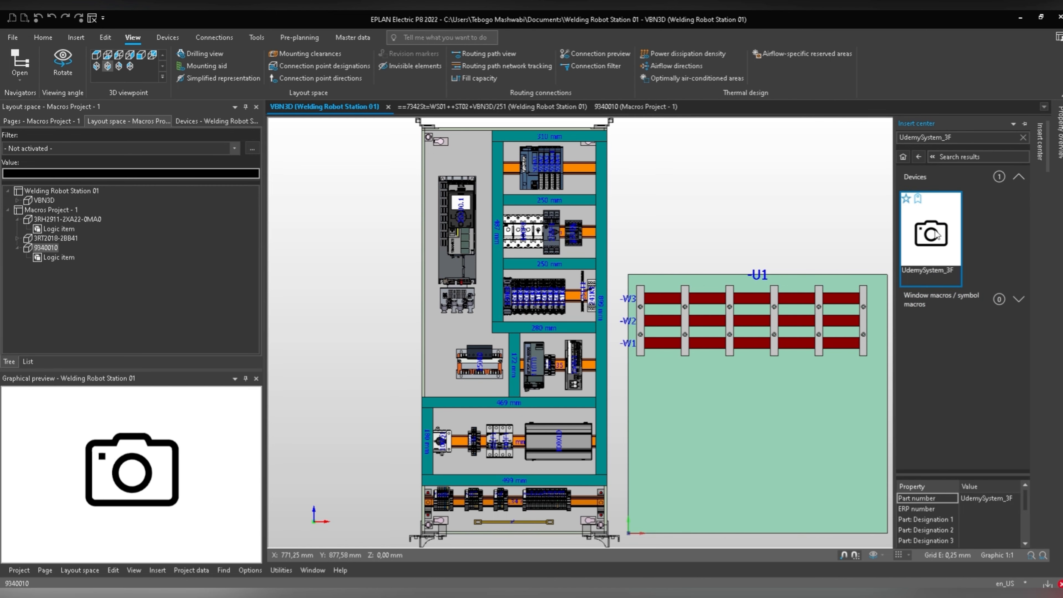
pyautogui.click(643, 404)
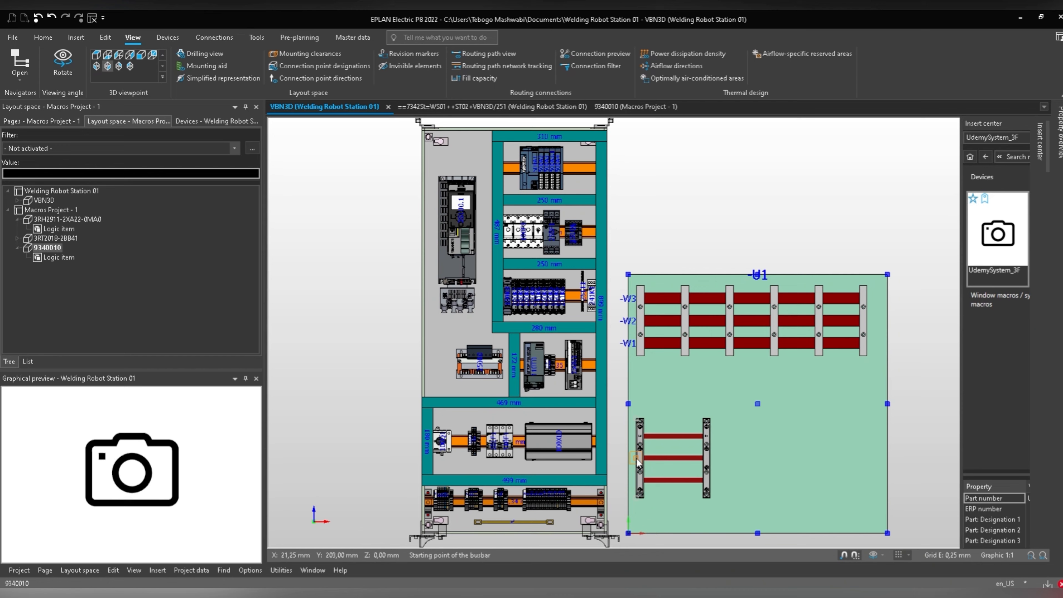
pyautogui.scroll(2, 636, 457)
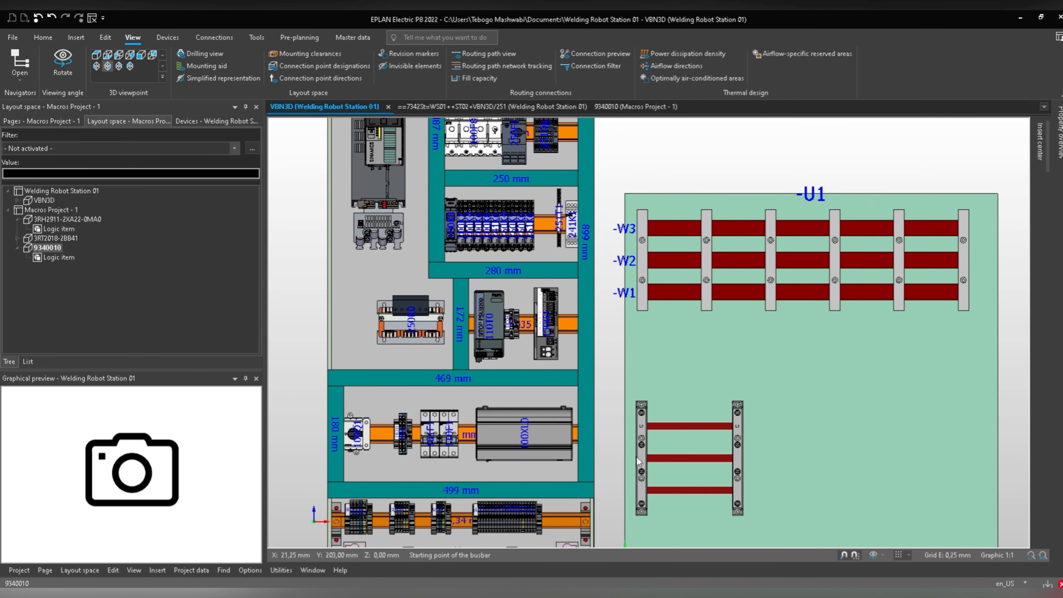
pyautogui.click(637, 458)
pyautogui.scroll(-1, 636, 458)
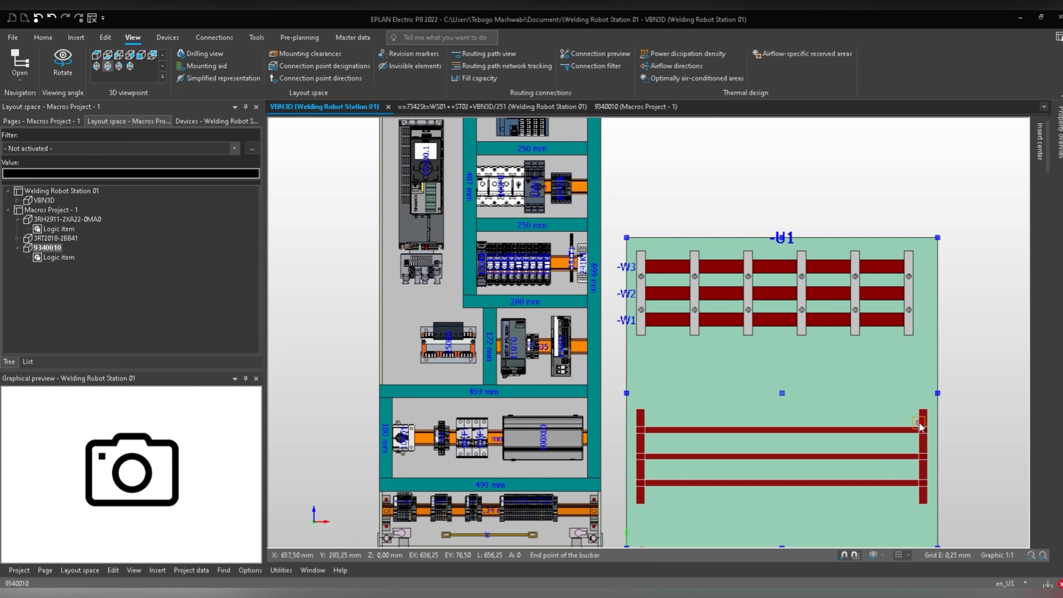
pyautogui.click(919, 422)
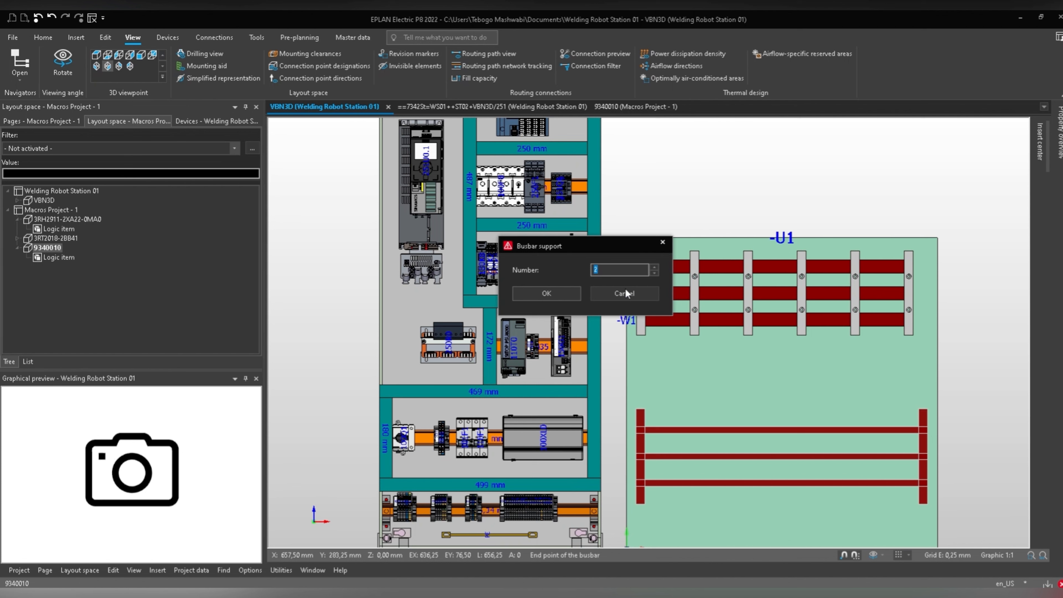
# Set the number of busbar supports to 6 and complete the busbar system placement.
pyautogui.moveTo(609, 245); pyautogui.dragTo(690, 156)
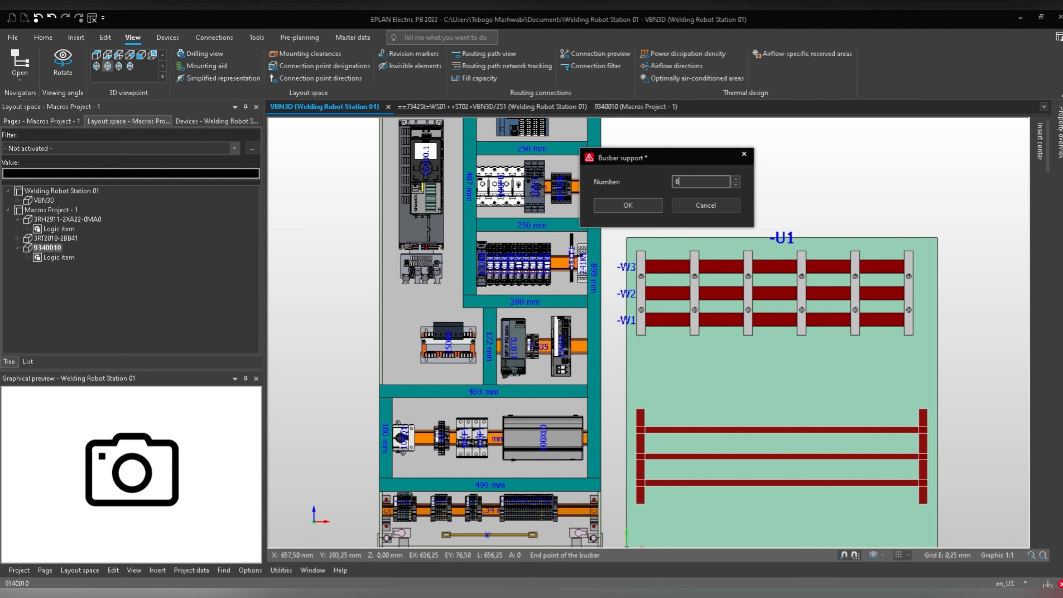
pyautogui.click(628, 205)
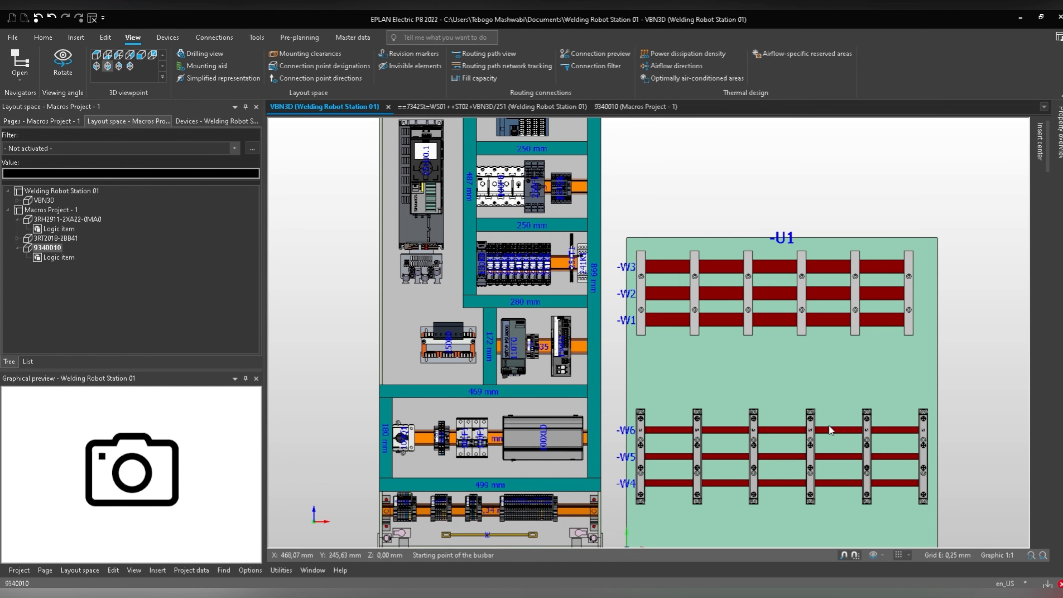
pyautogui.moveTo(776, 391); pyautogui.dragTo(718, 337, button='middle')
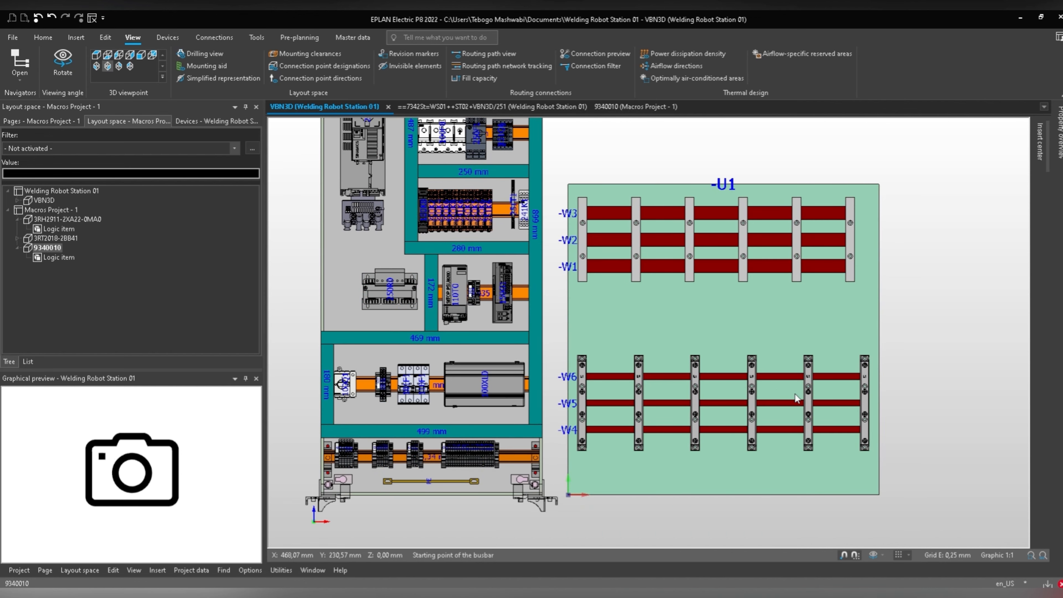